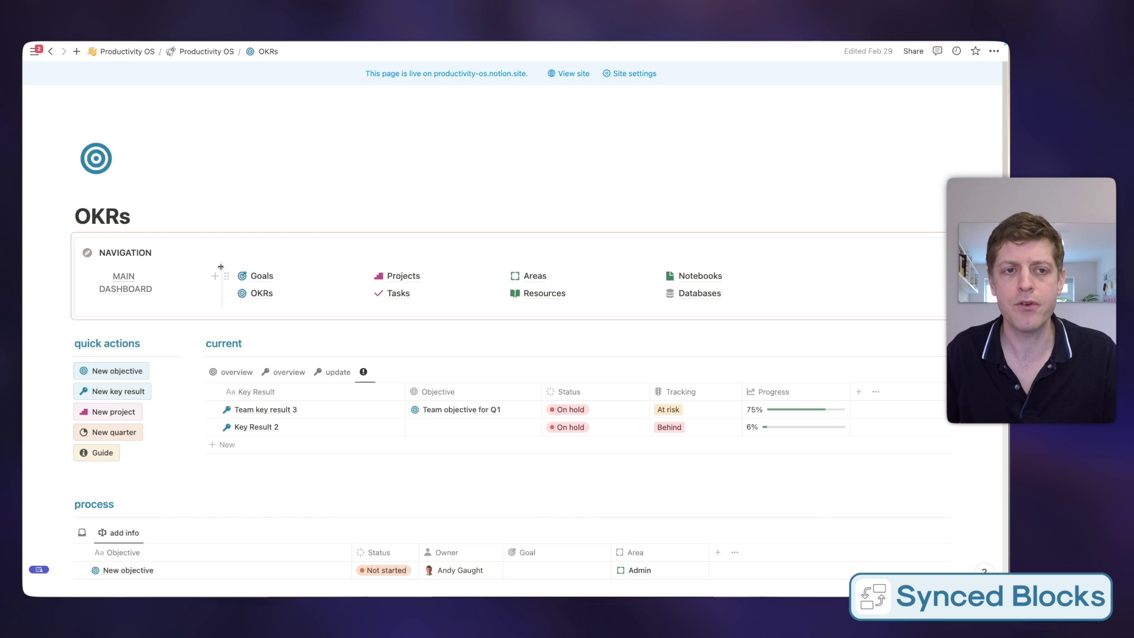
Step: Type 'a' on a new line under MAIN DASHBOARD and confirm it appears on the Projects page
click(141, 305)
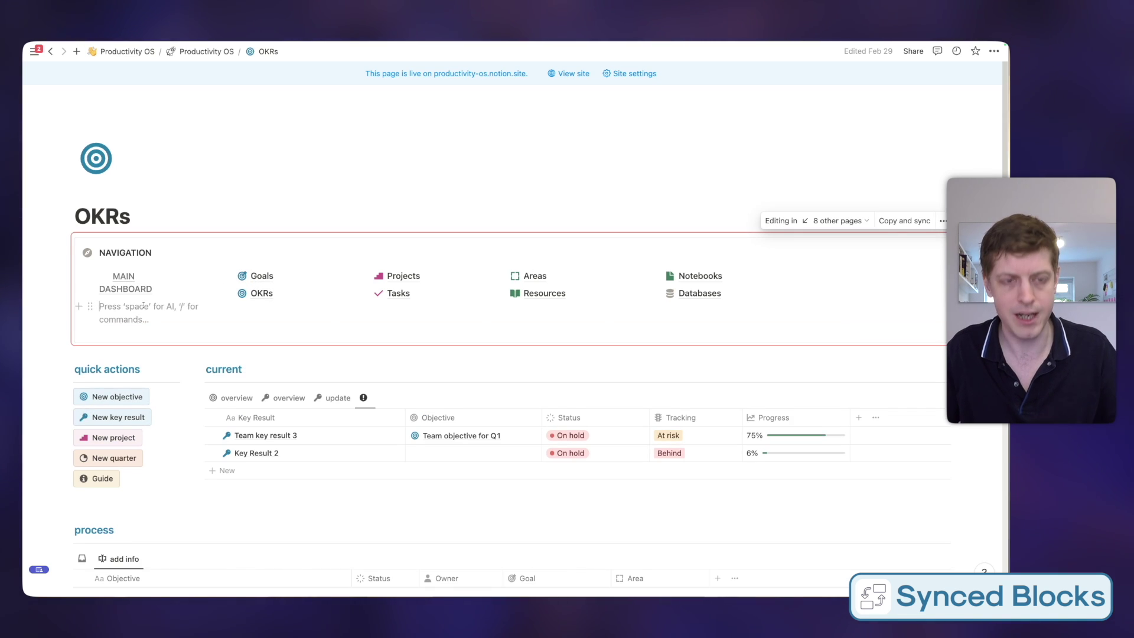
text(a)
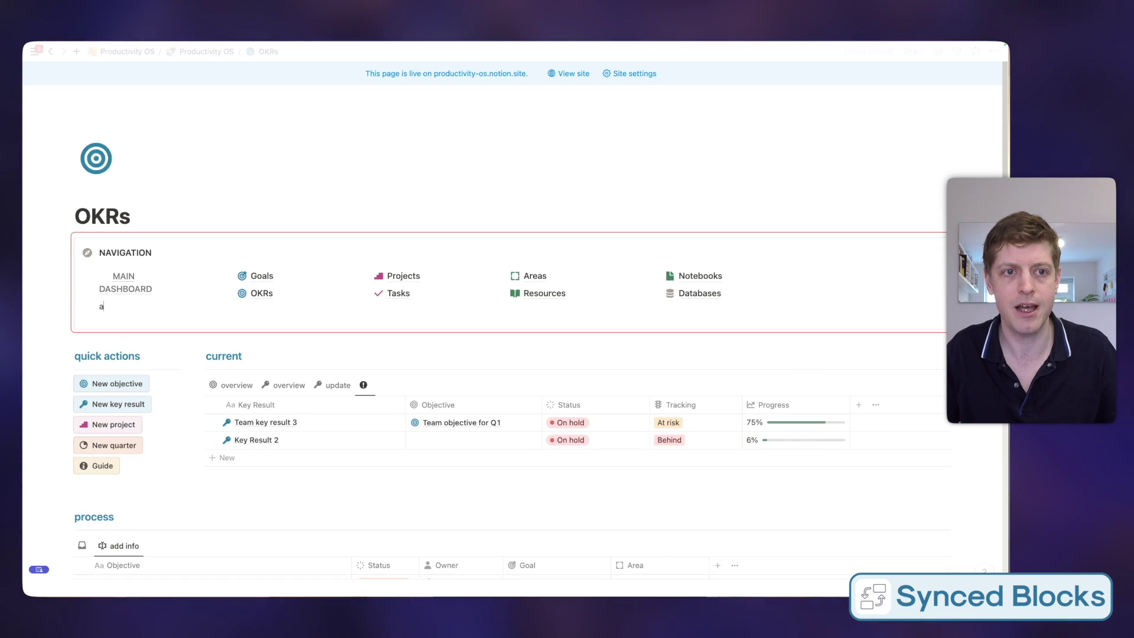
click(408, 278)
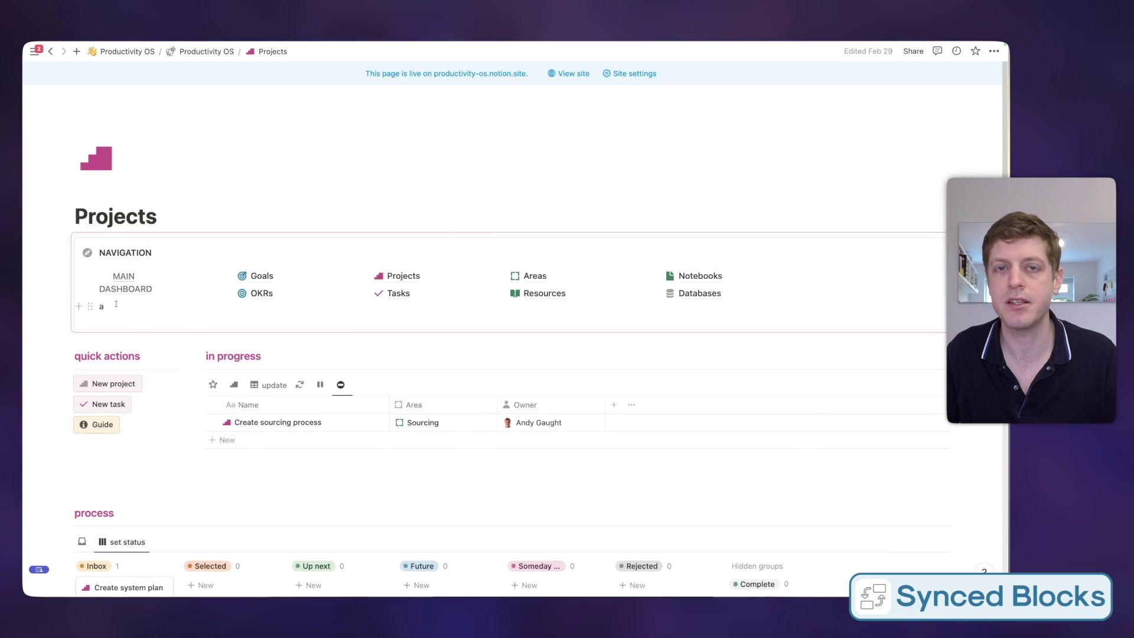
click(116, 304)
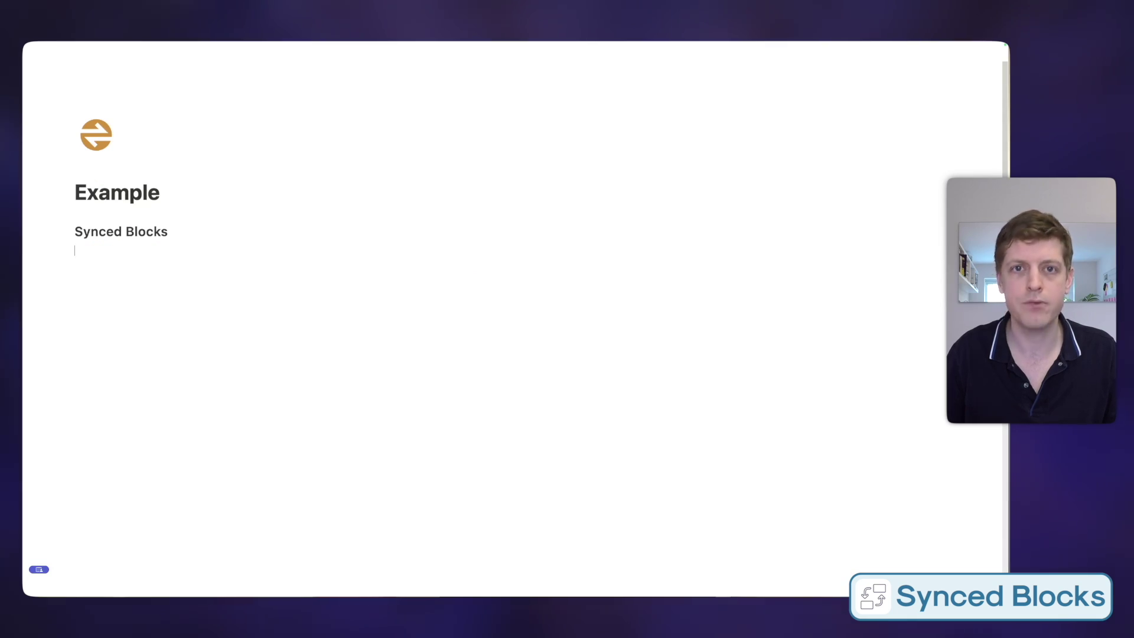
Step: Insert a synced block on the empty line and type a Text line inside it
text(/sc)
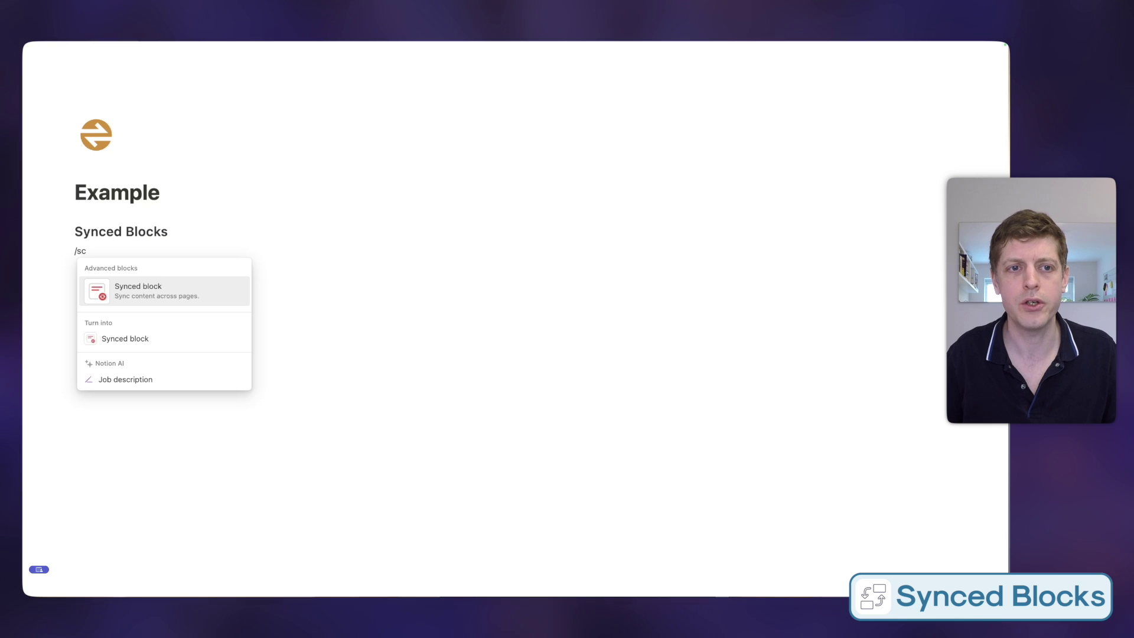
key(Return)
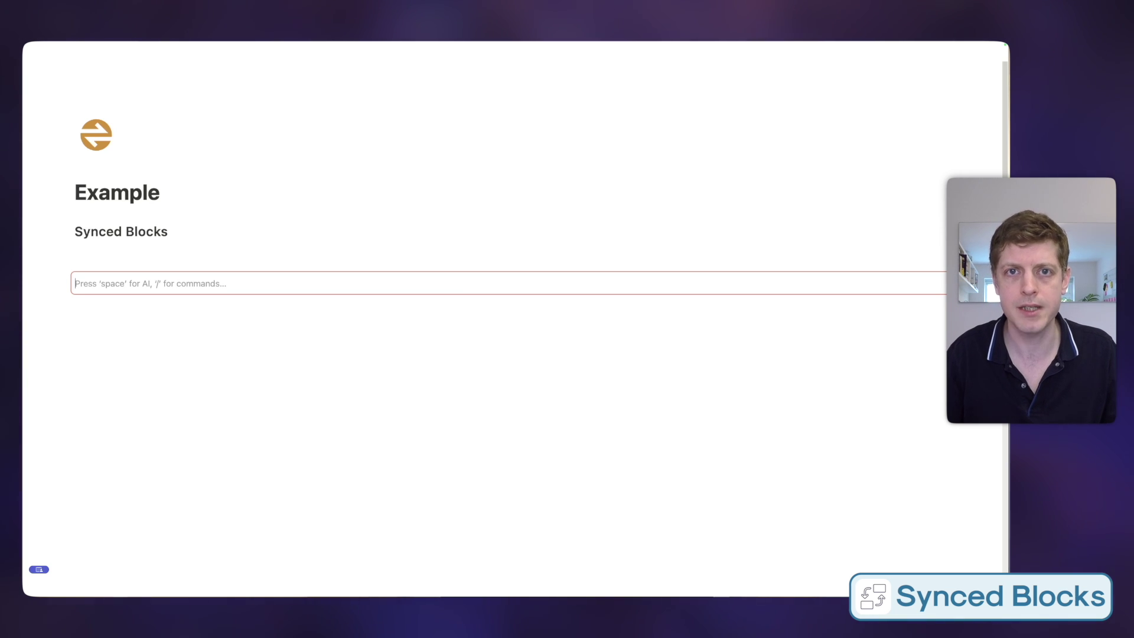
text(Text)
key(Return)
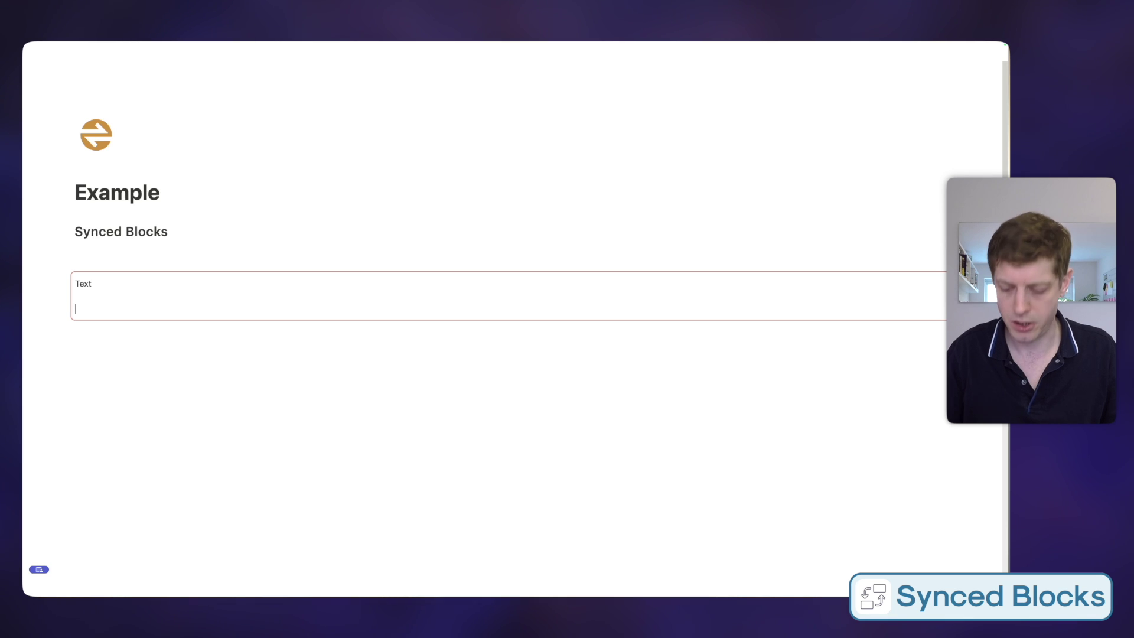
Step: Add an empty to-do item and a small table inside the synced block
text(/chec)
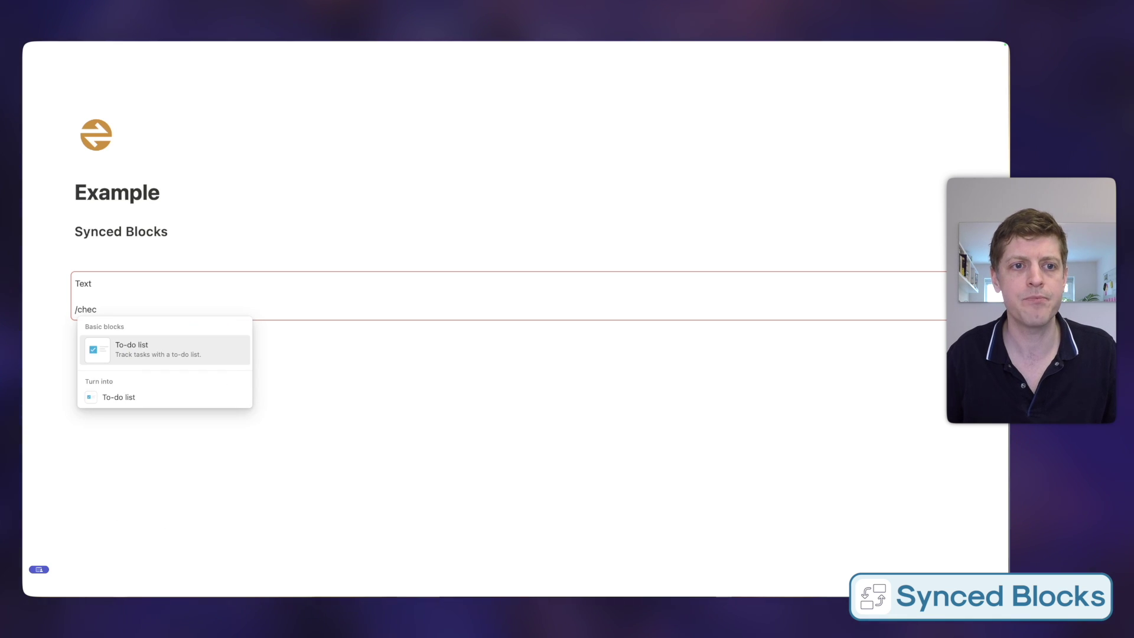
key(Return)
key(shift+Return)
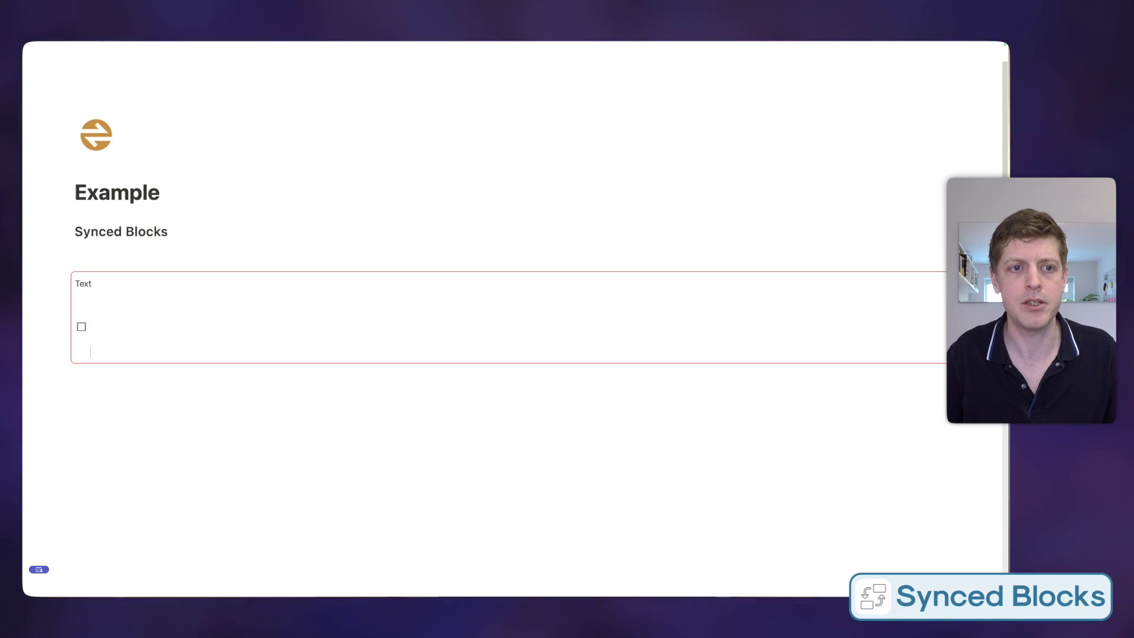
key(BackSpace)
key(Return)
key(Return)
text(/)
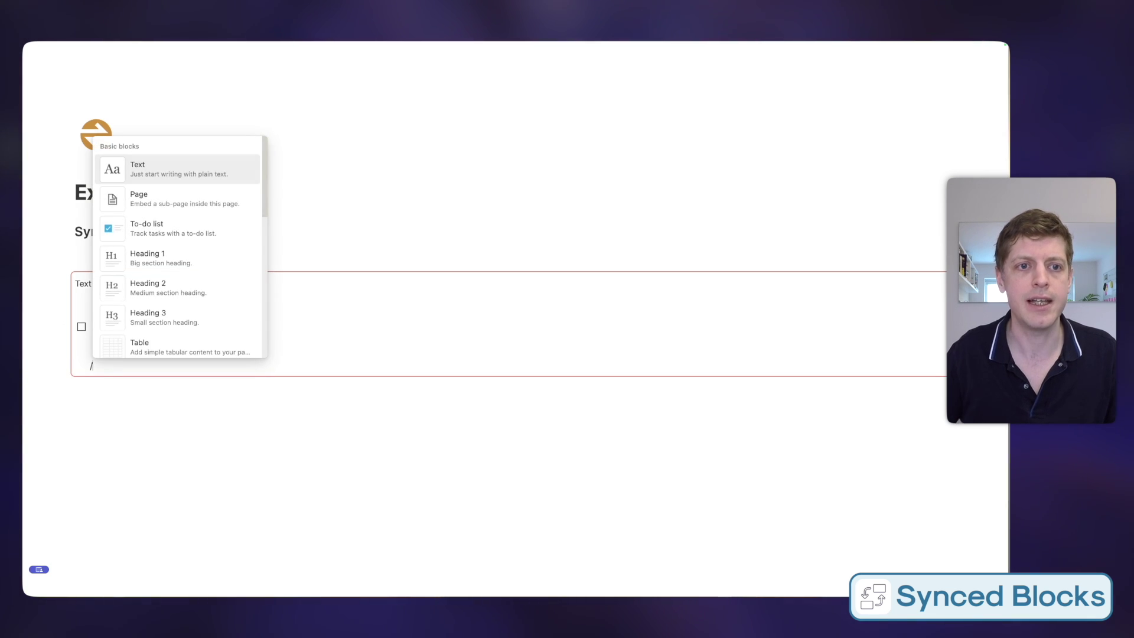
key(Down)
key(Down)
key(Down)
key(Down)
key(Down)
key(Down)
key(Return)
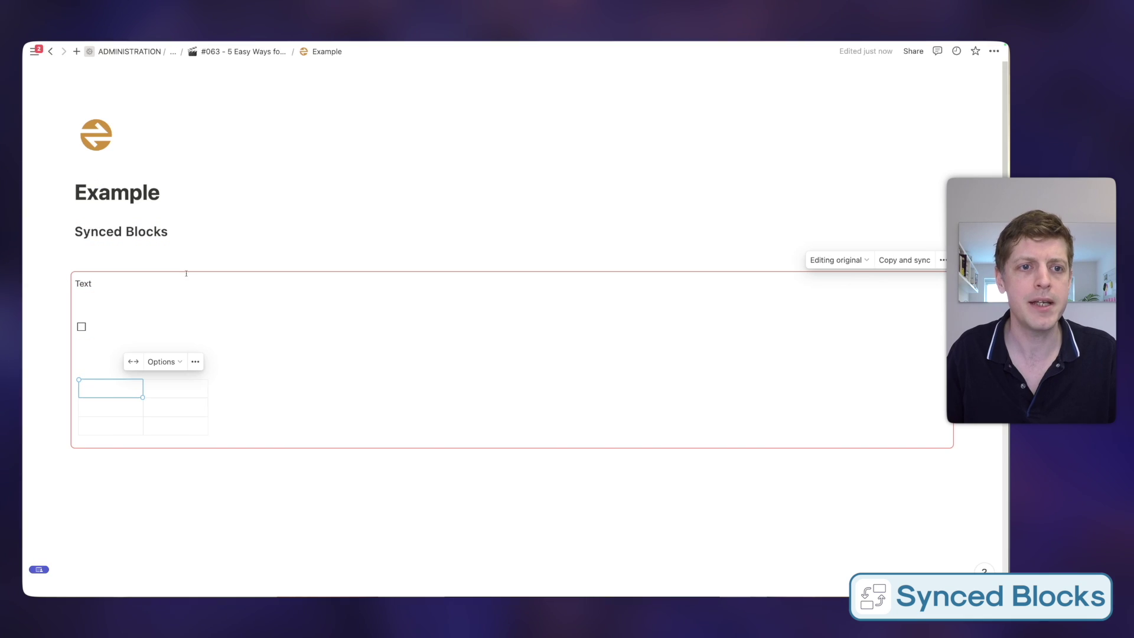
click(124, 306)
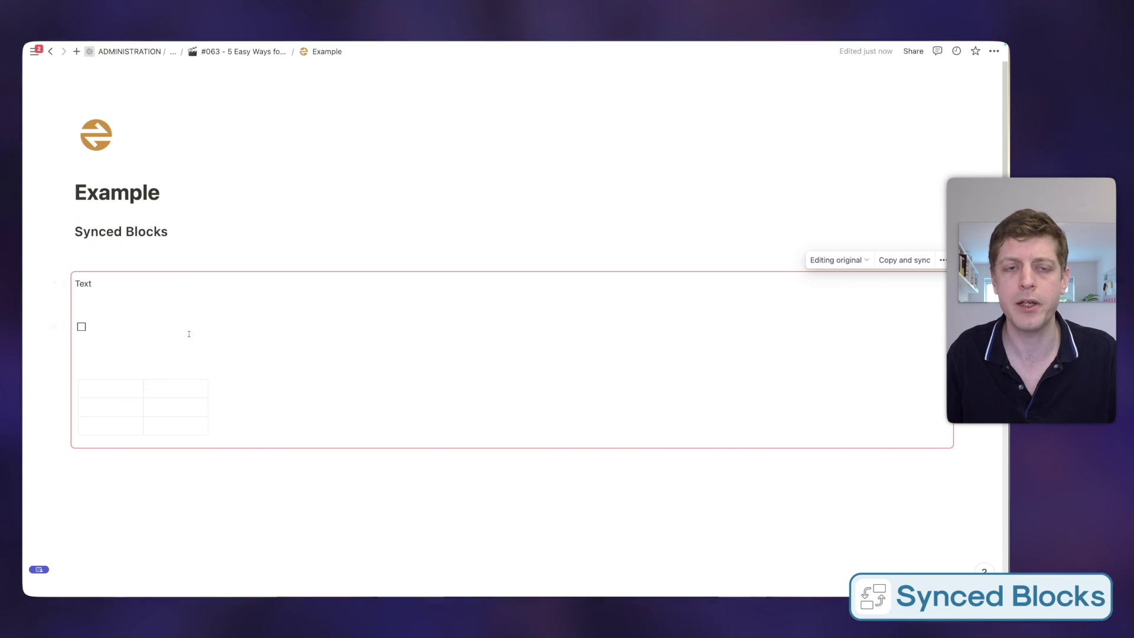
Step: Paste a synced copy of the block on a new line below the original
click(902, 260)
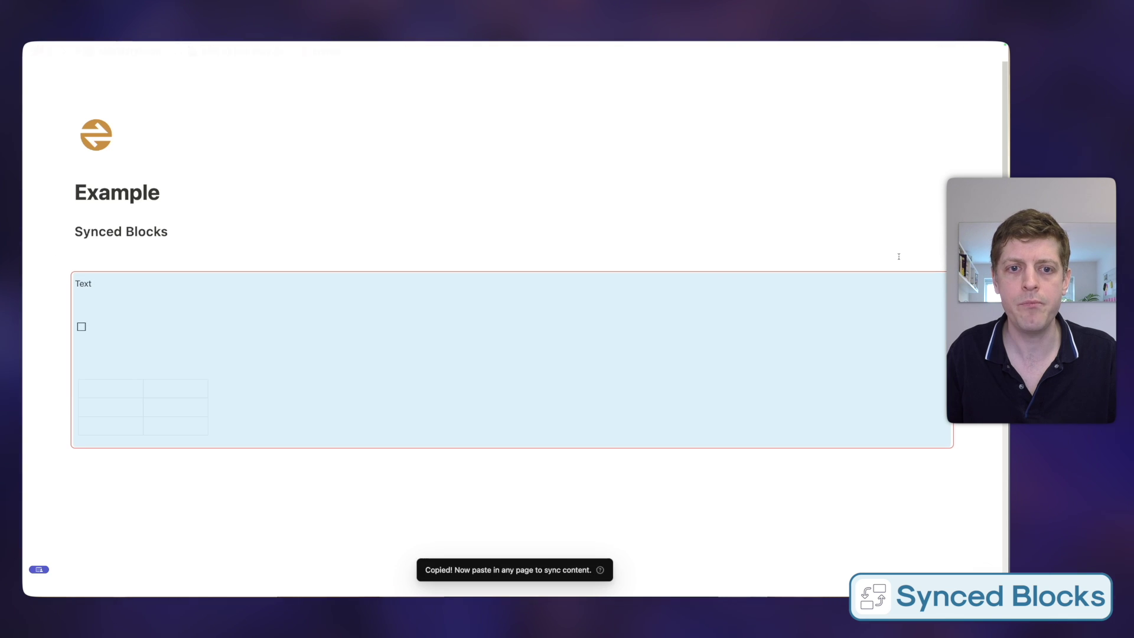
click(436, 551)
scroll(187, 401, down, 2)
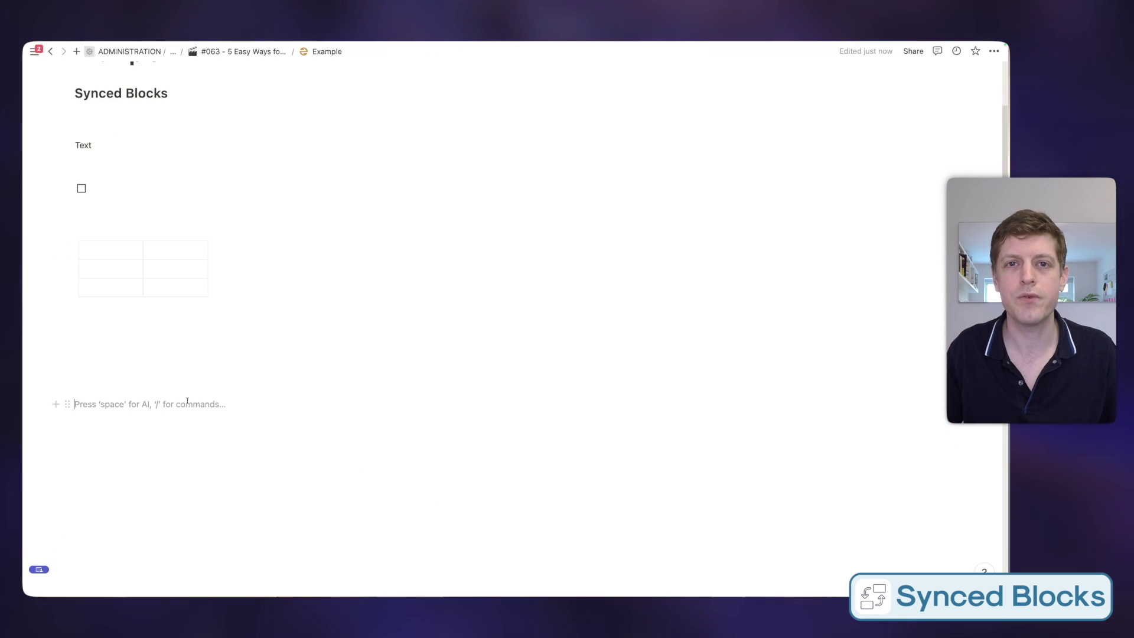
key(super+v)
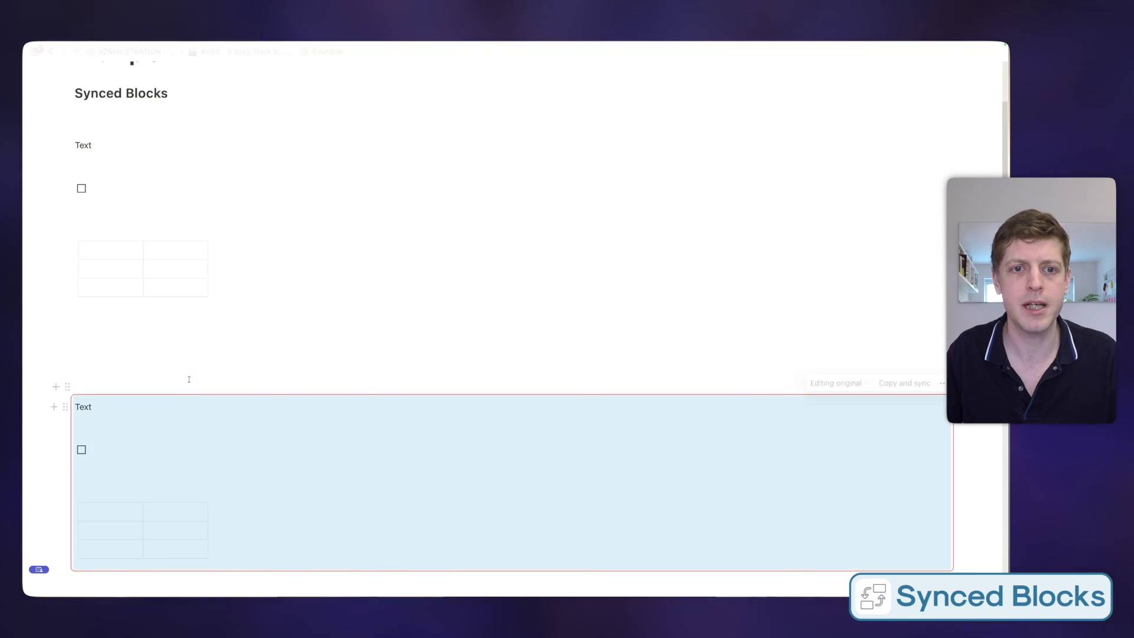
click(188, 372)
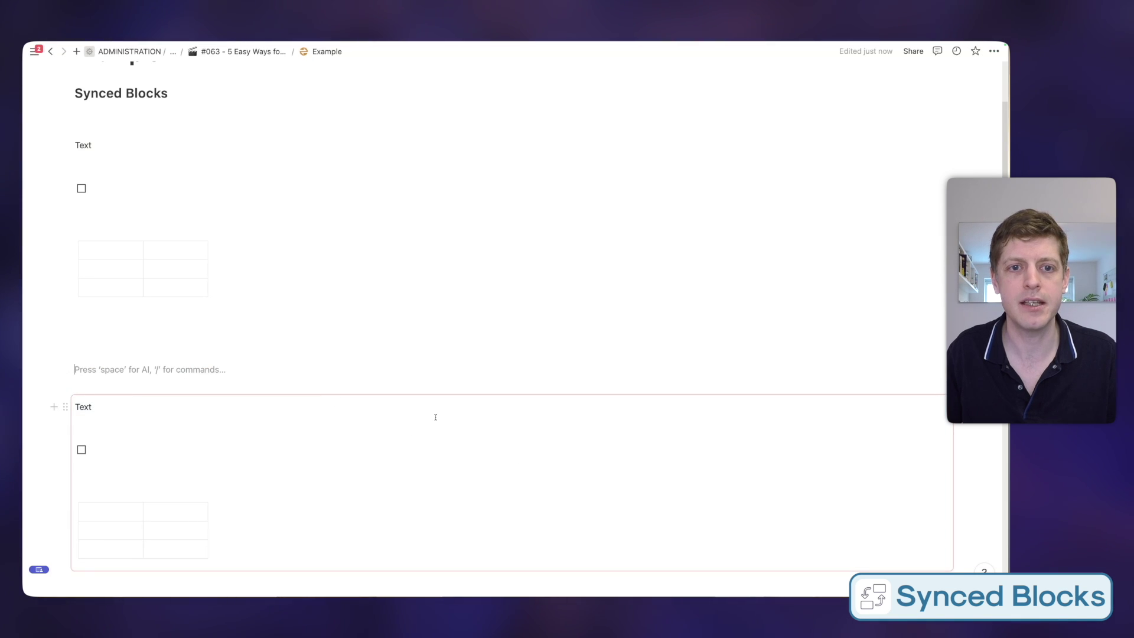
key(Down)
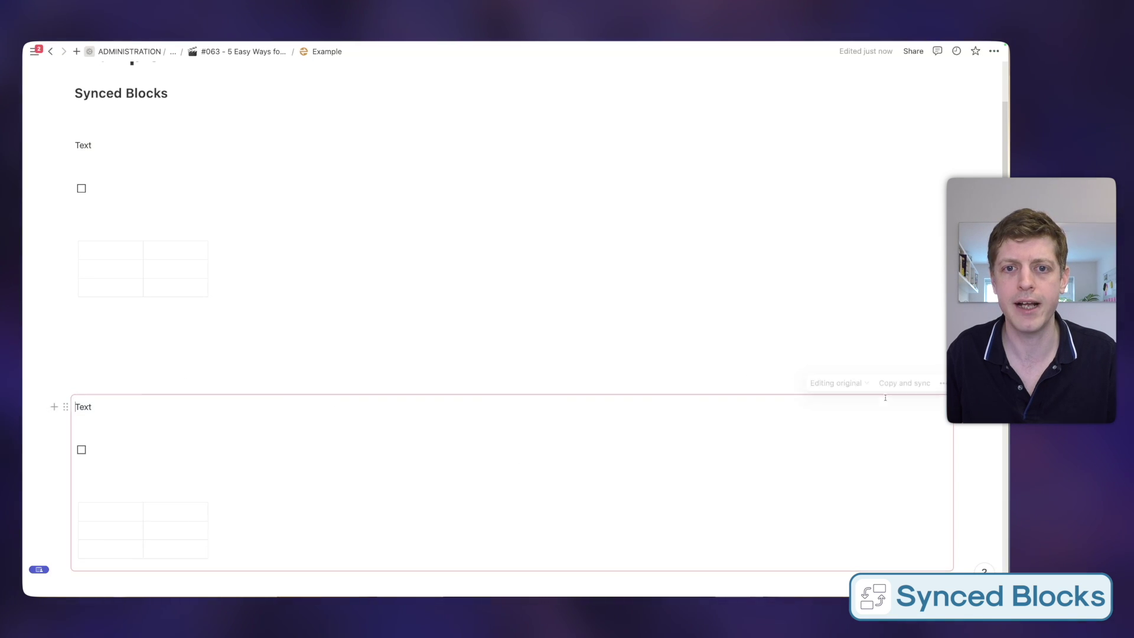
Step: Check the pages sharing the block, tick the copy's to-do, and delete the empty line
click(846, 385)
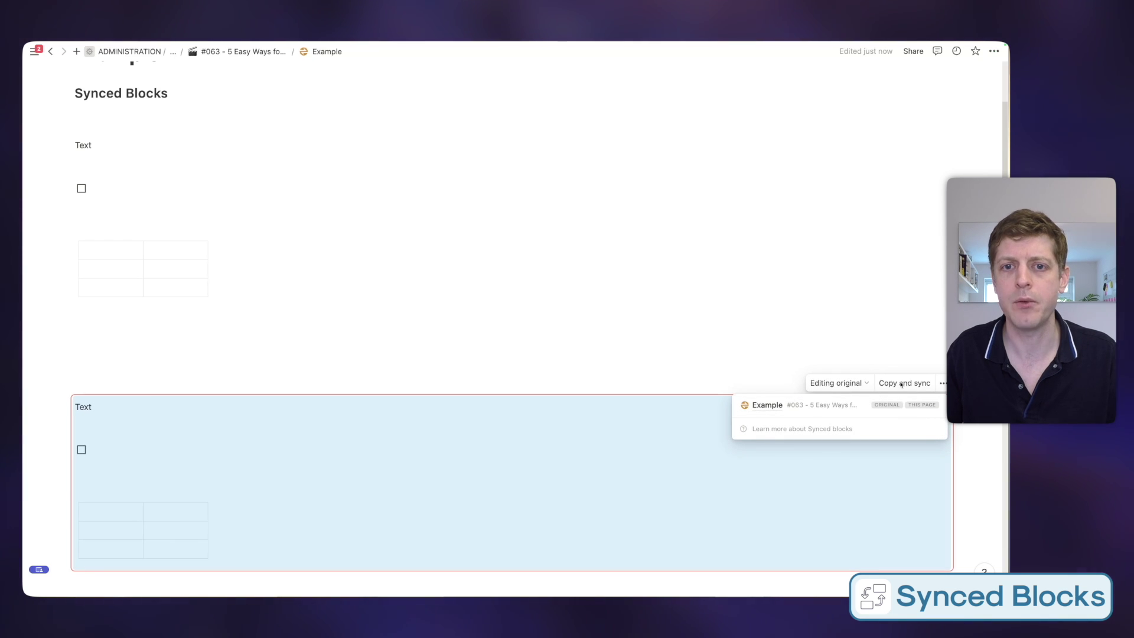
click(558, 441)
click(153, 472)
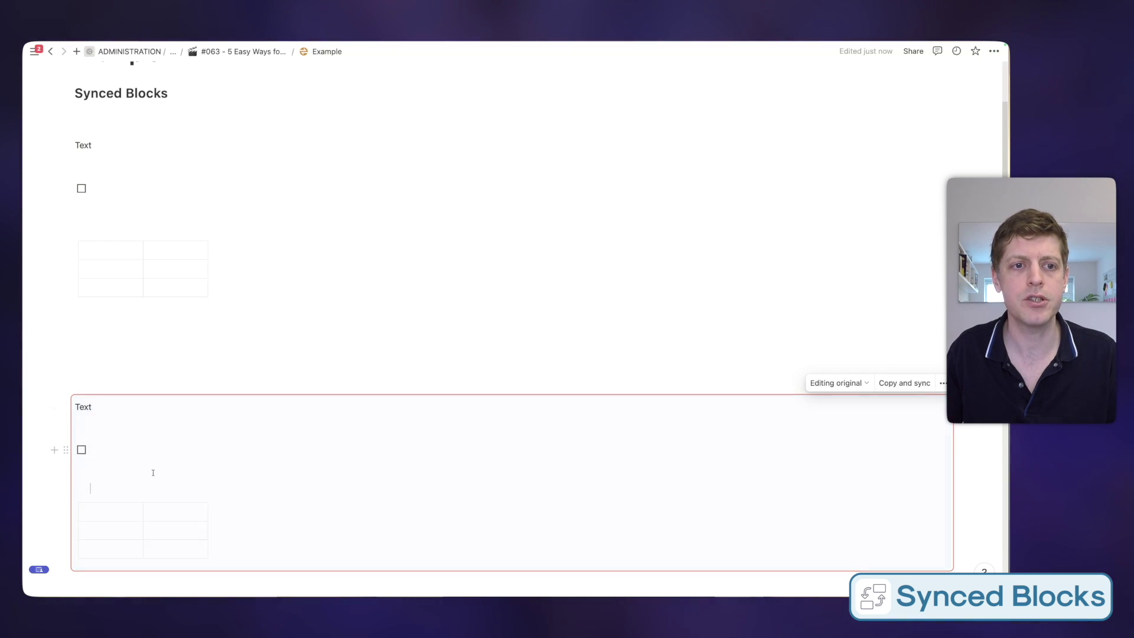
click(82, 450)
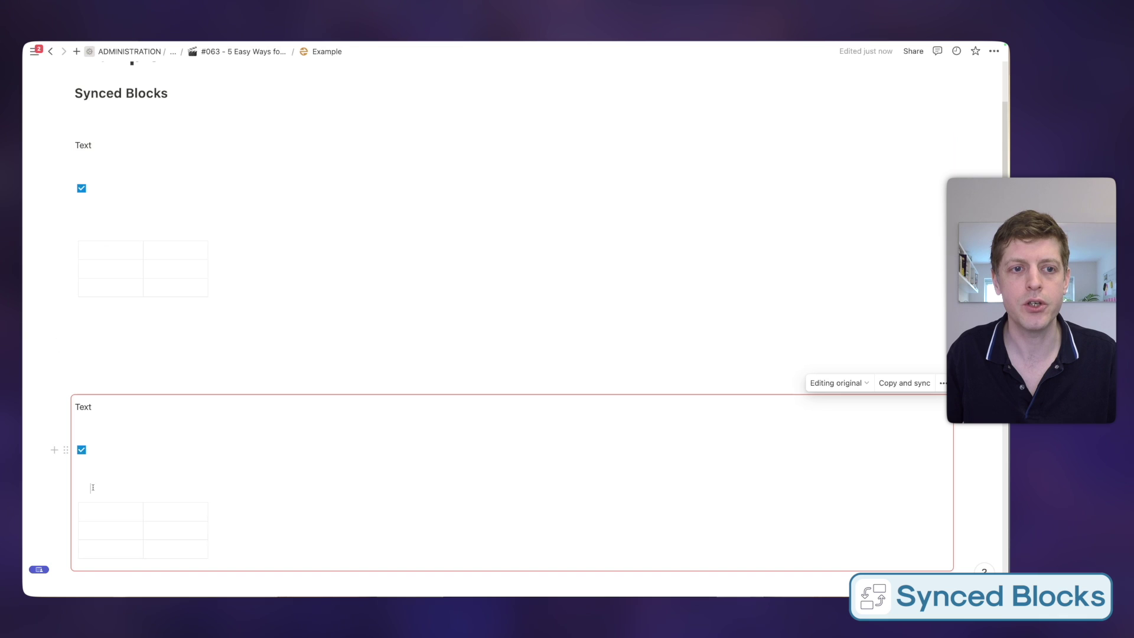
key(BackSpace)
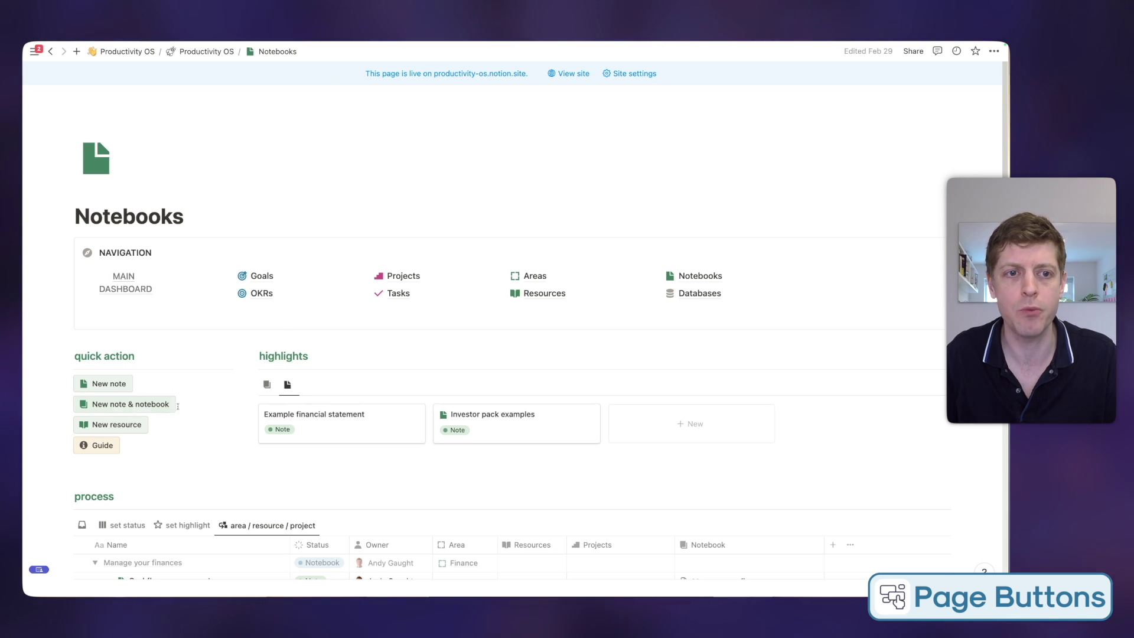
Step: Create a new notebook with a note, then add an untitled project on the Projects page
click(141, 407)
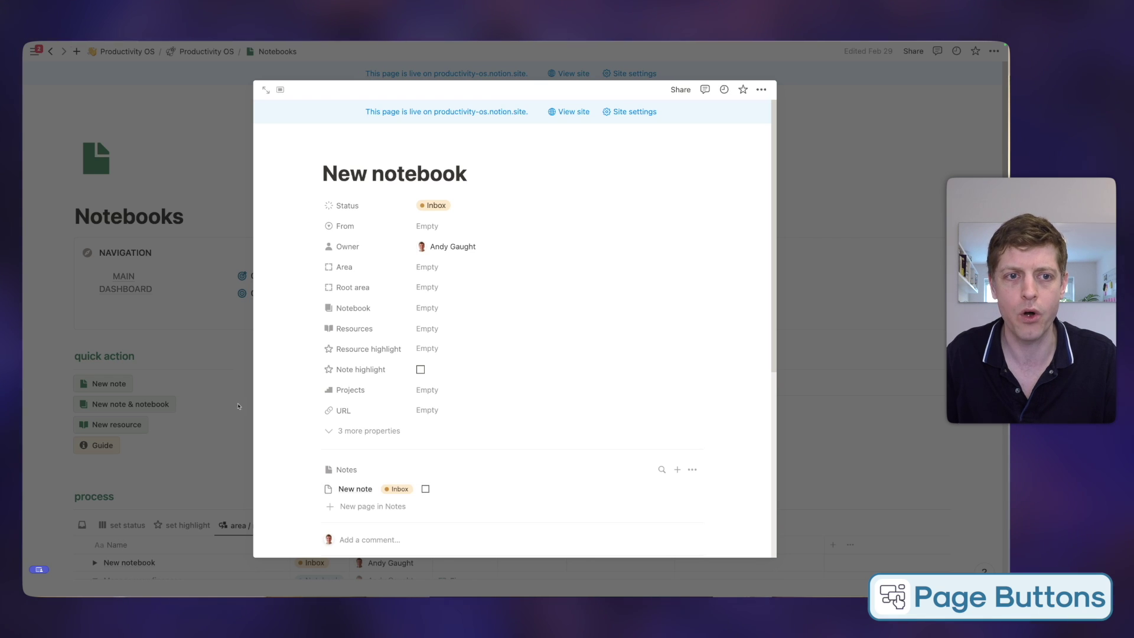
click(253, 410)
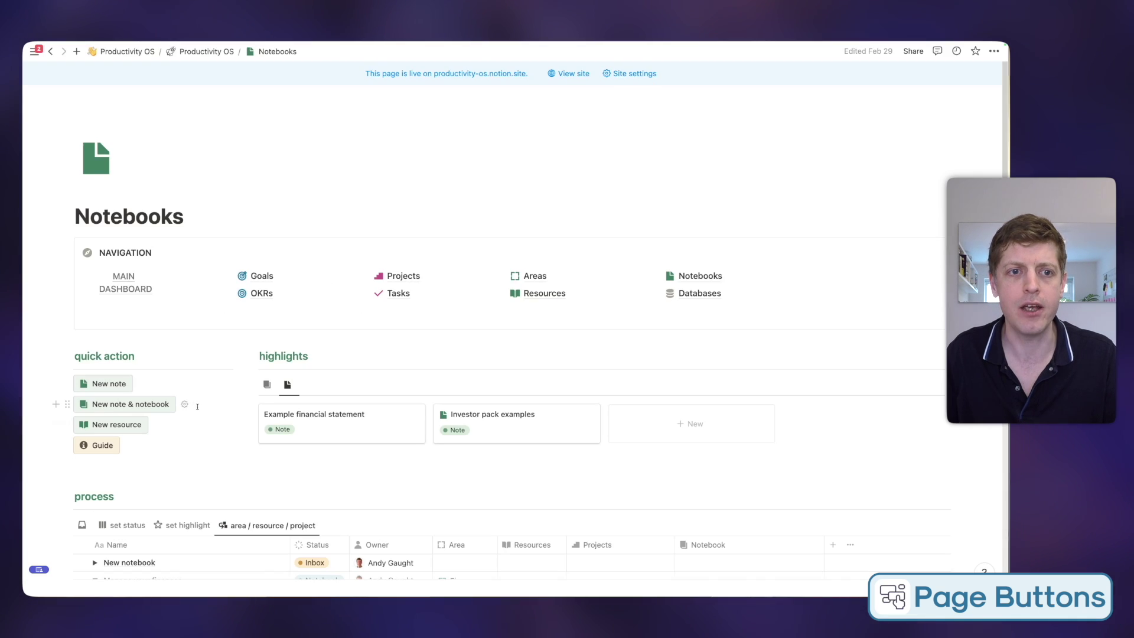
click(409, 277)
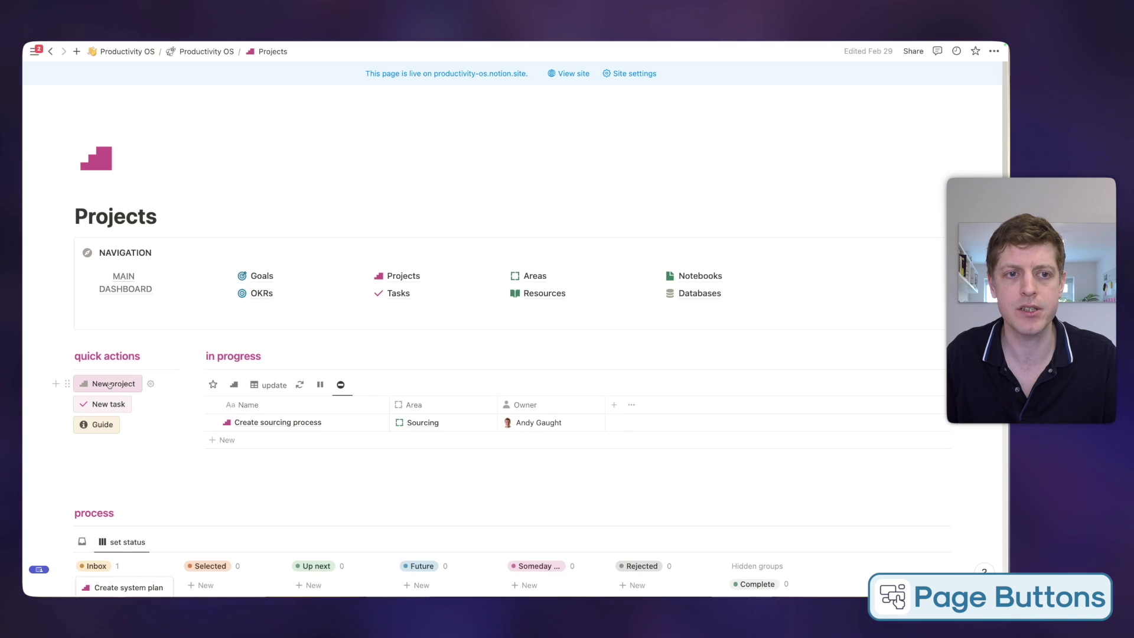
click(110, 385)
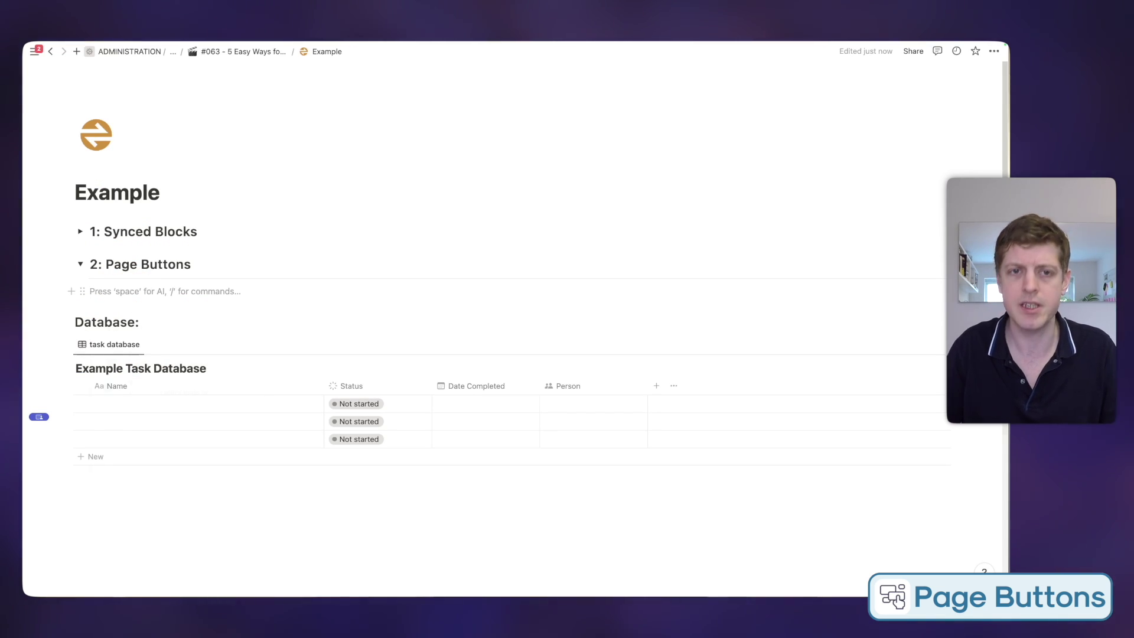
Step: Insert a button block named 'New task' with a checkmark icon
text(/button)
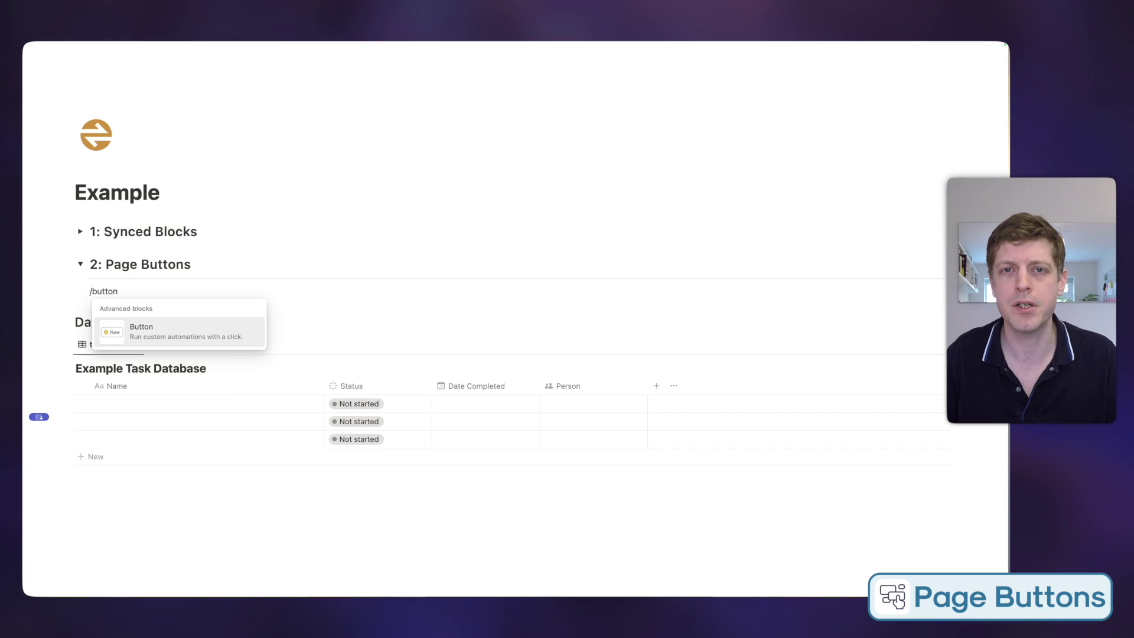
key(Return)
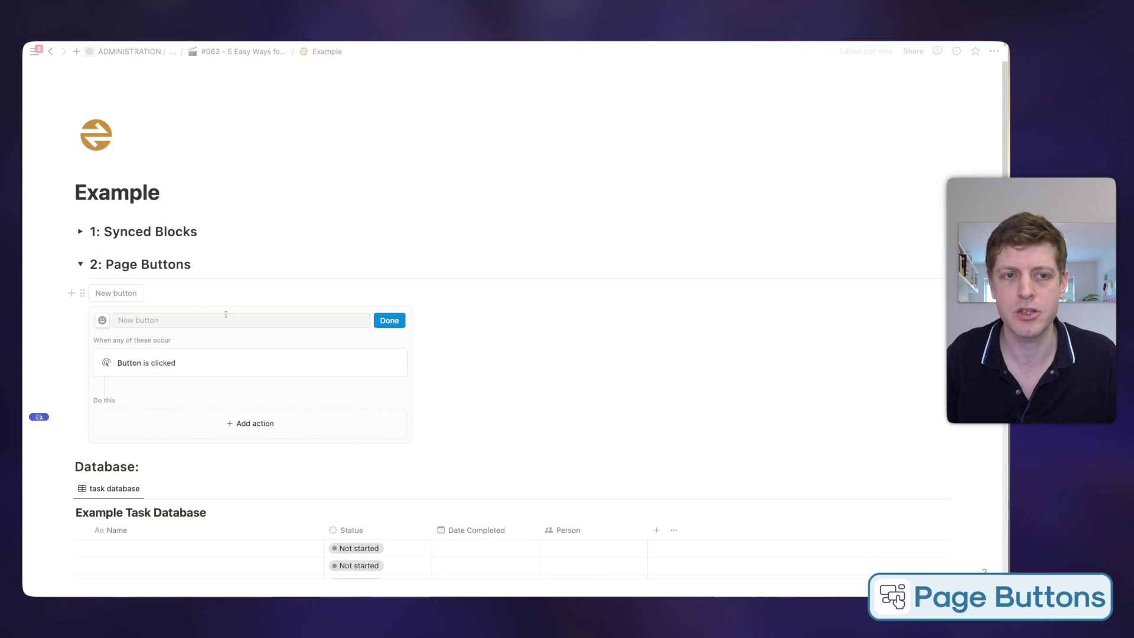
click(142, 319)
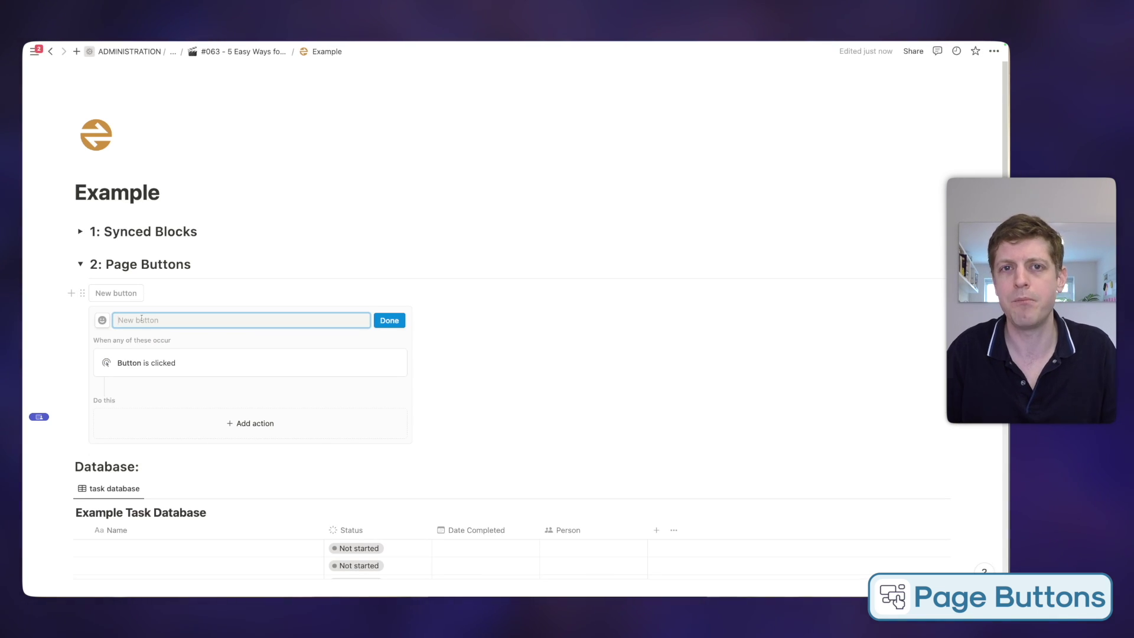
text(New task)
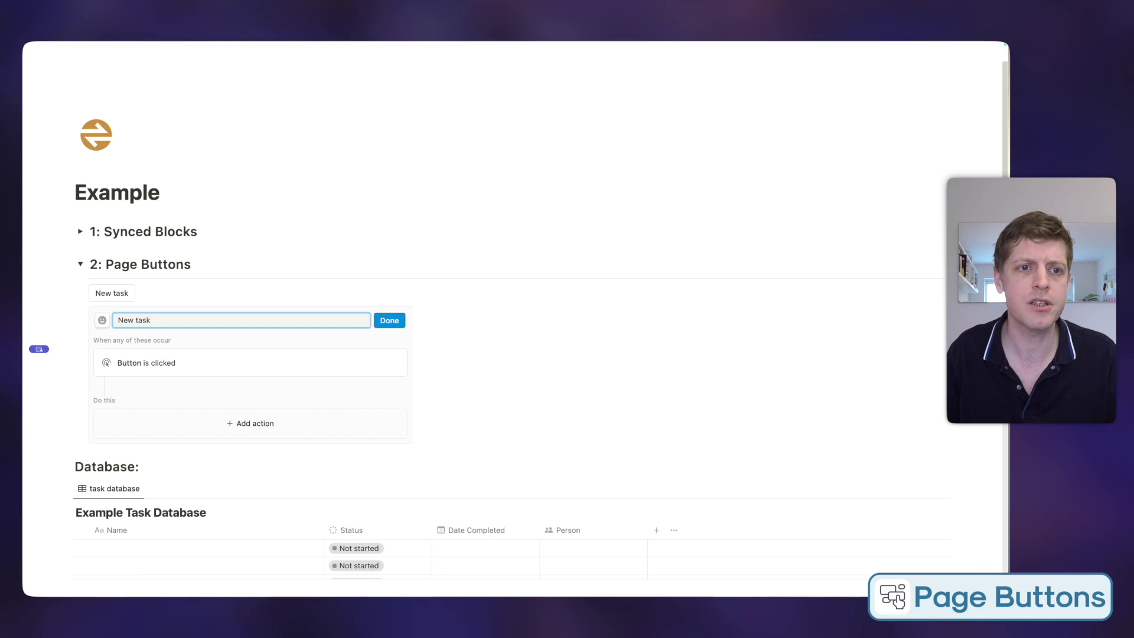
click(102, 323)
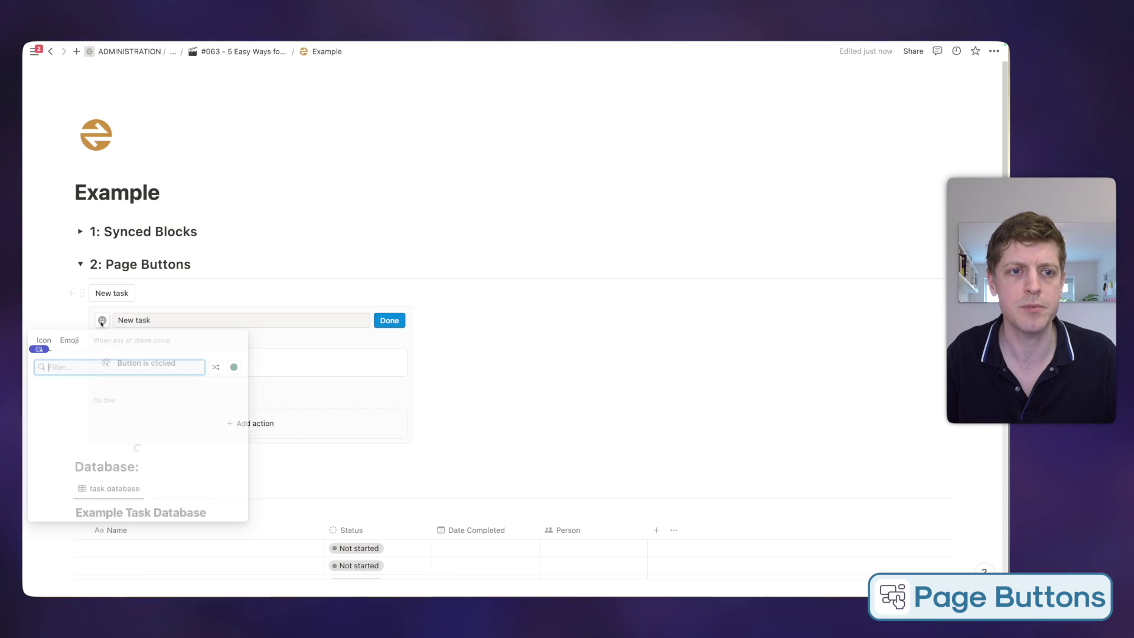
click(41, 414)
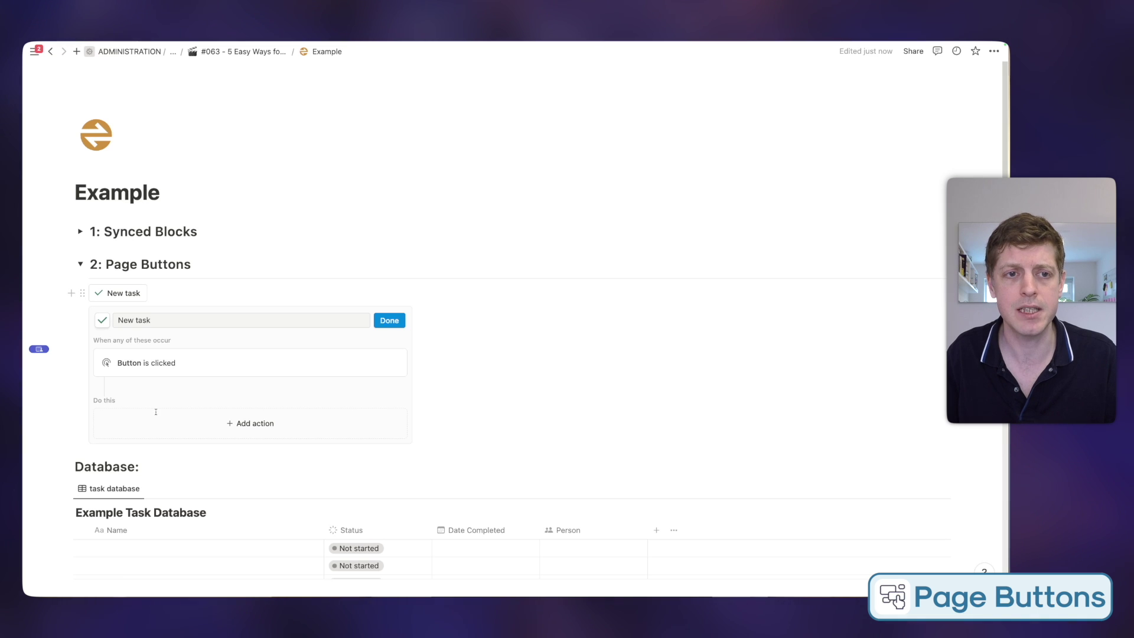
Step: Give New task an 'Add page to' action targeting Example Task Database
click(234, 423)
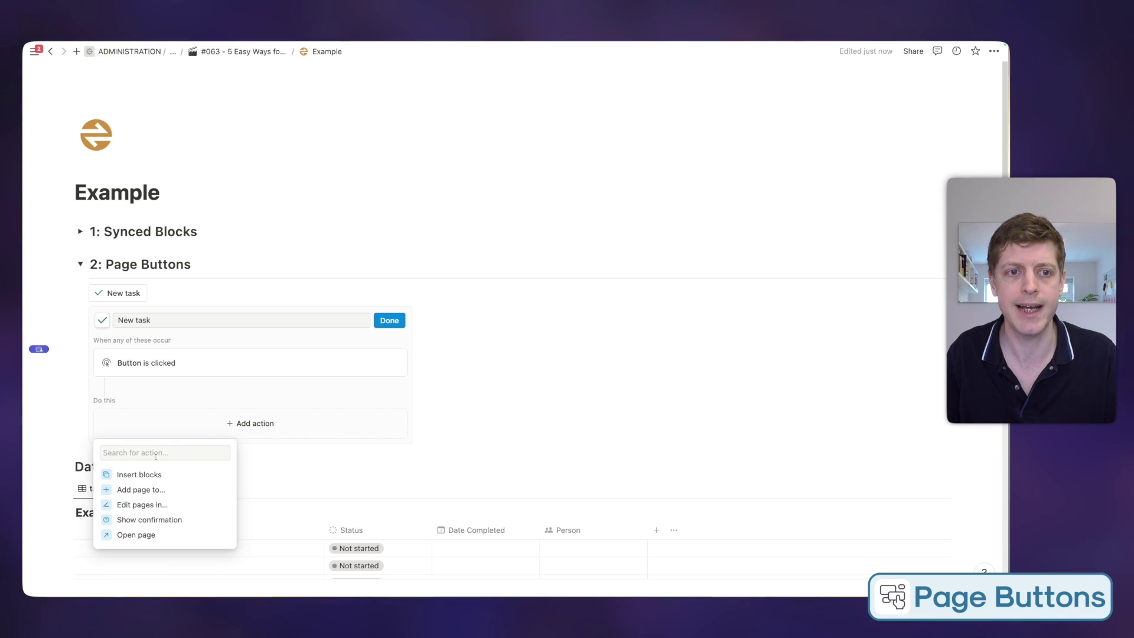
click(141, 491)
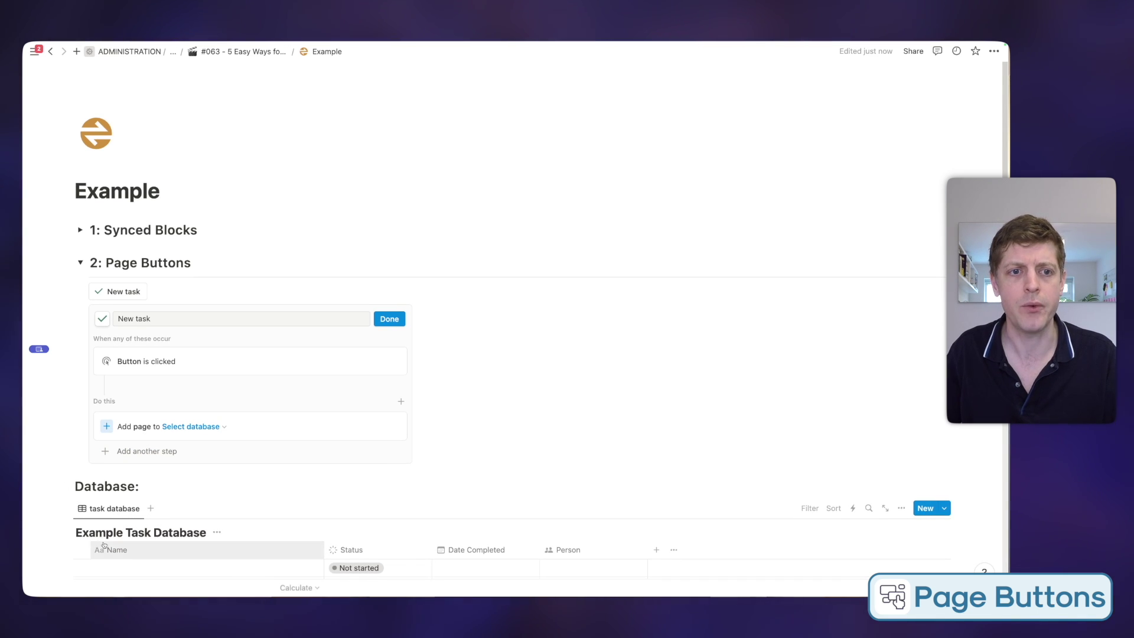
click(173, 427)
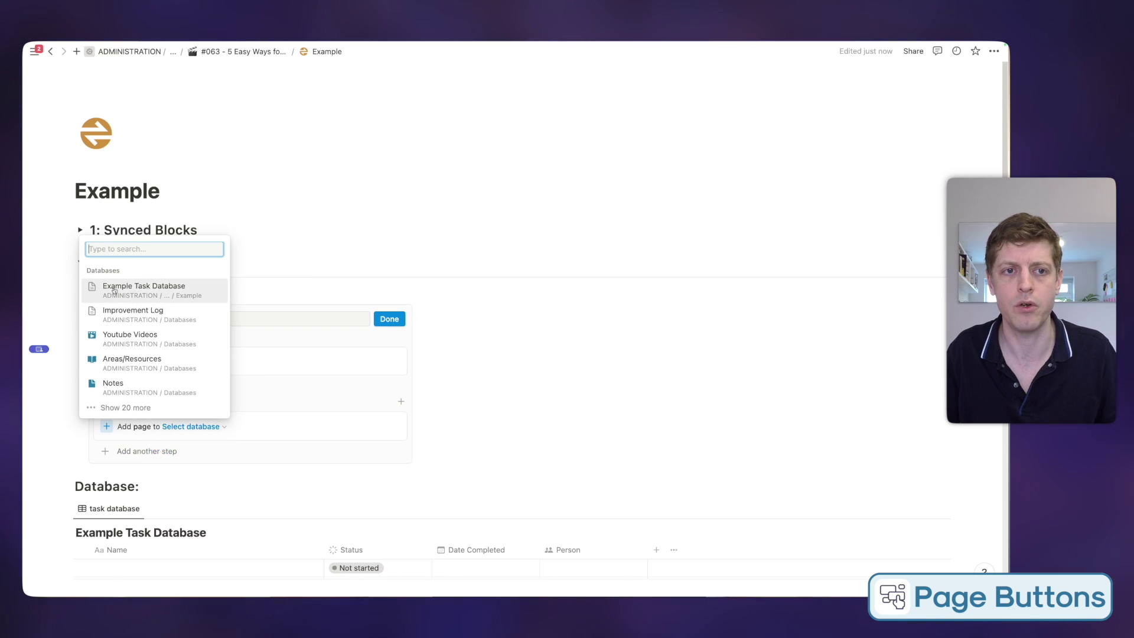
click(113, 289)
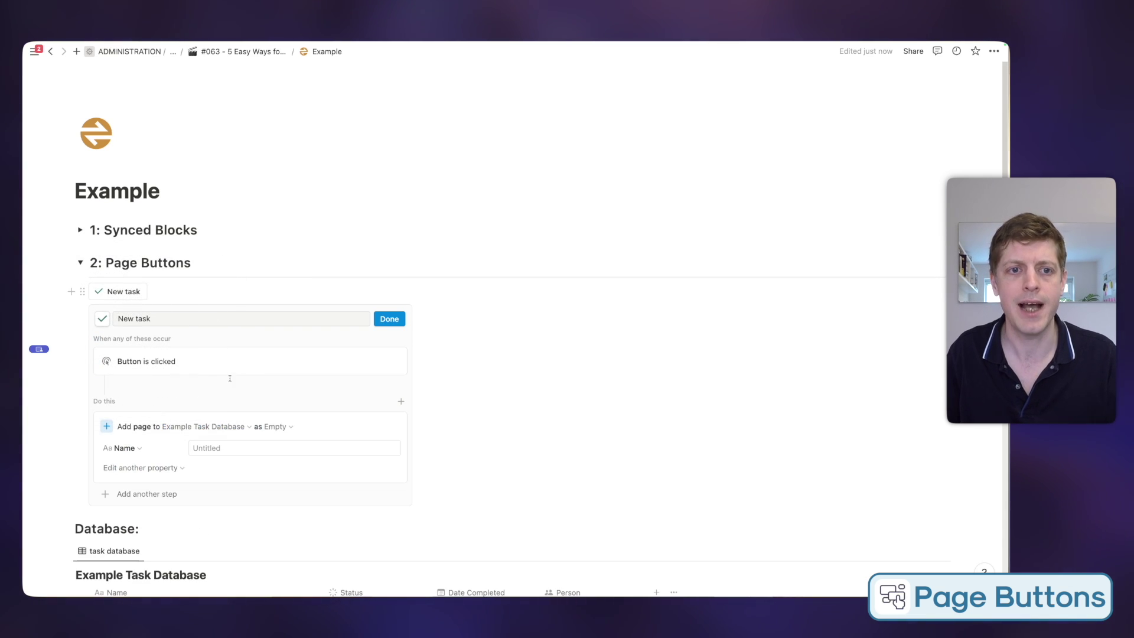
click(281, 426)
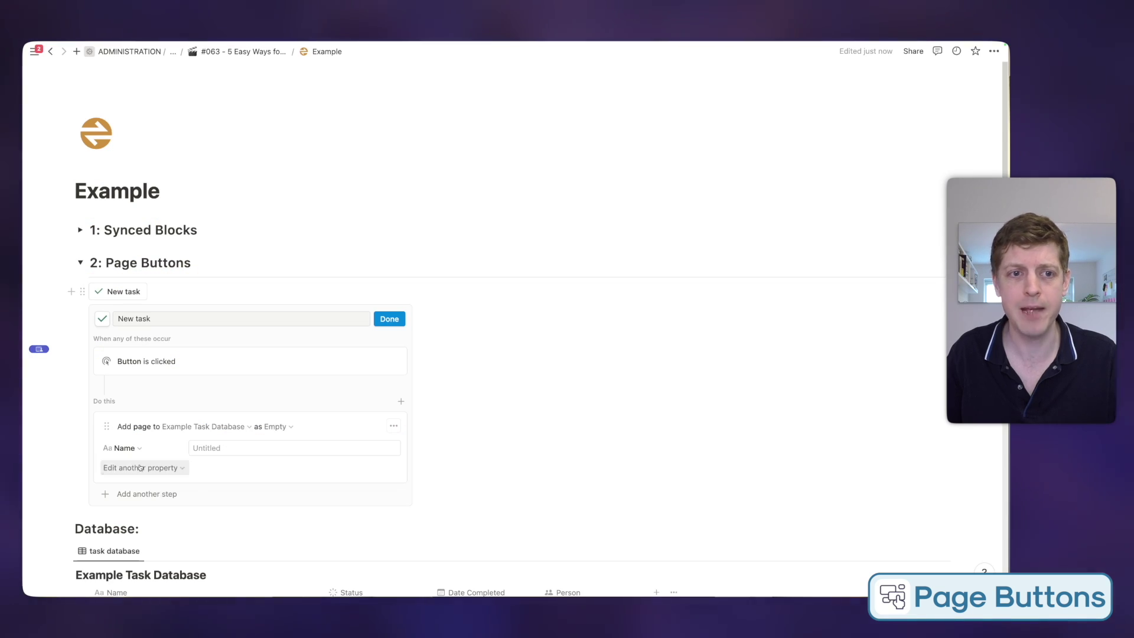
Step: Set new pages' Status to Not started and Person to Person who clicked button, then finish
click(141, 468)
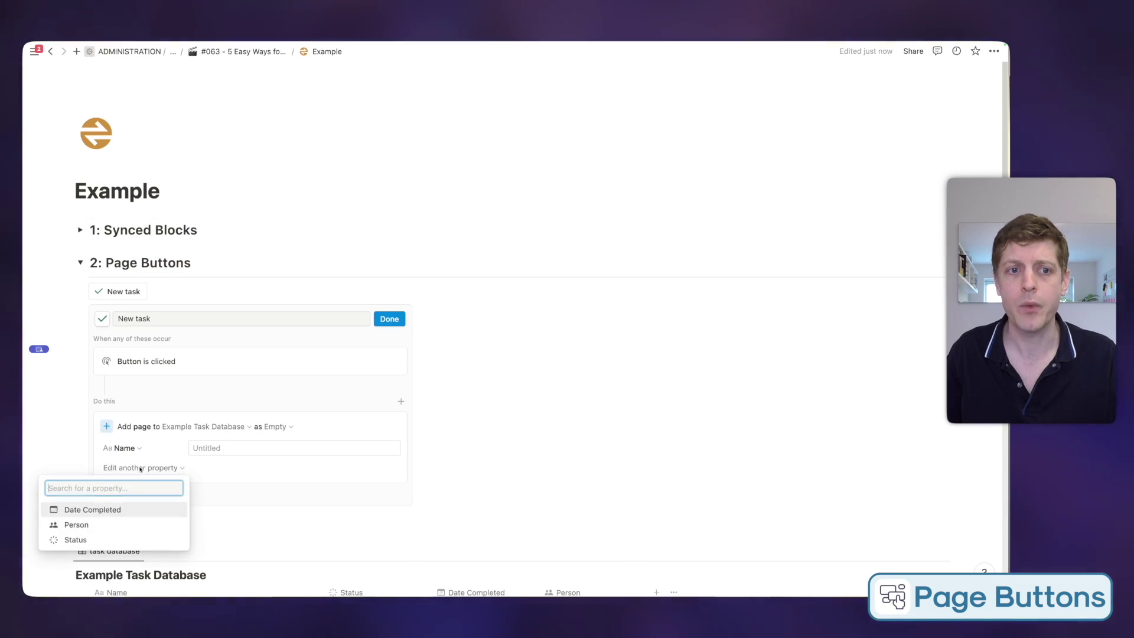
click(75, 539)
click(206, 468)
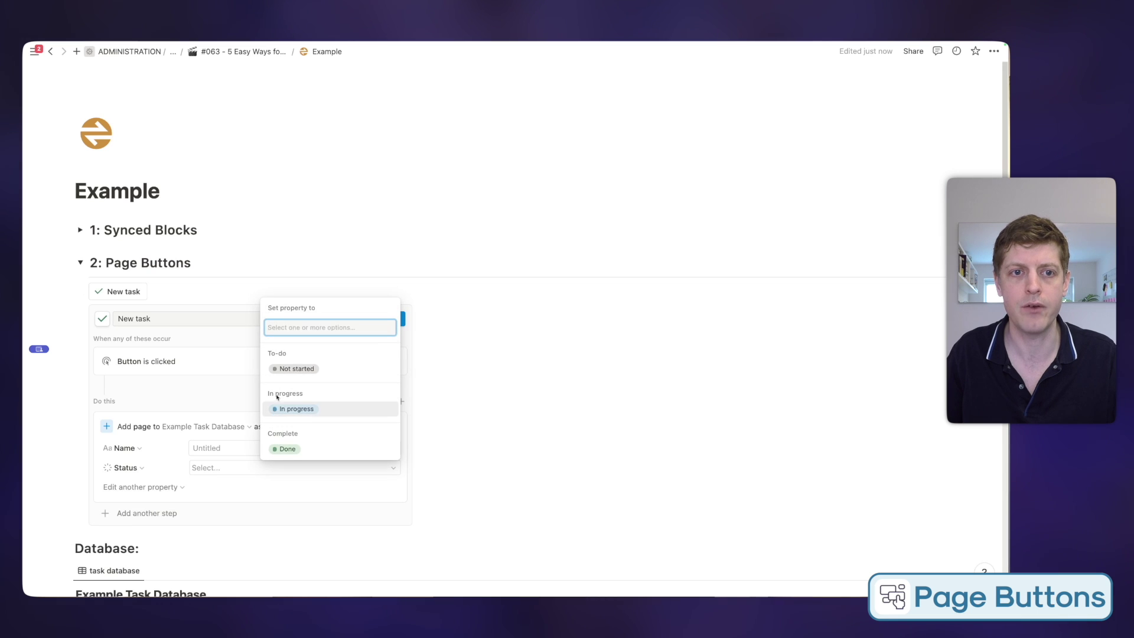
click(300, 370)
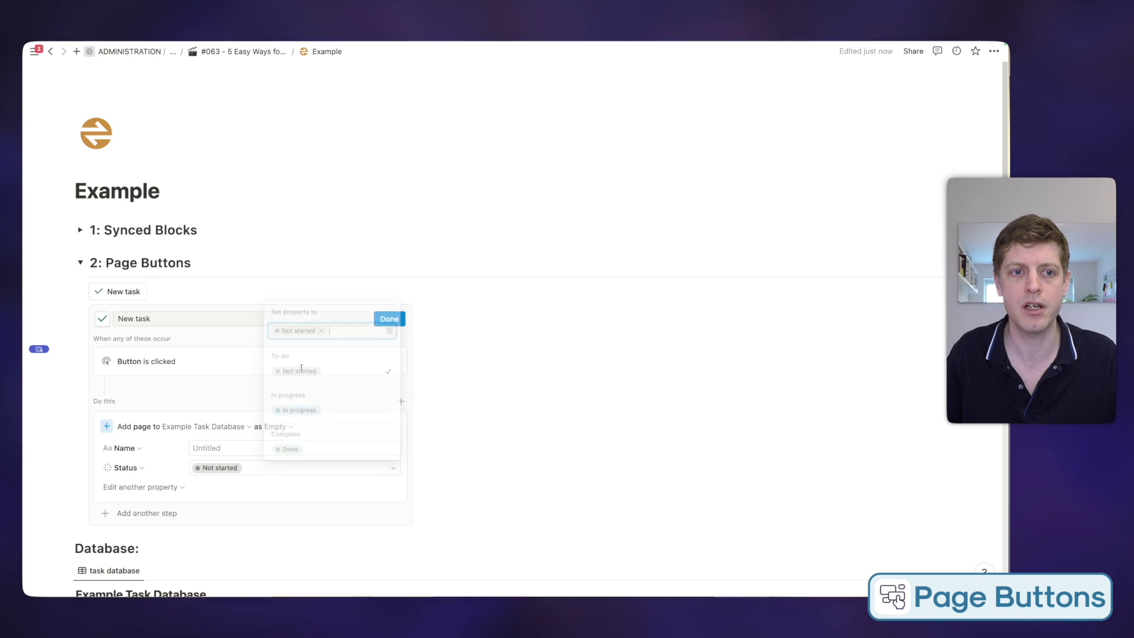
click(141, 487)
click(80, 544)
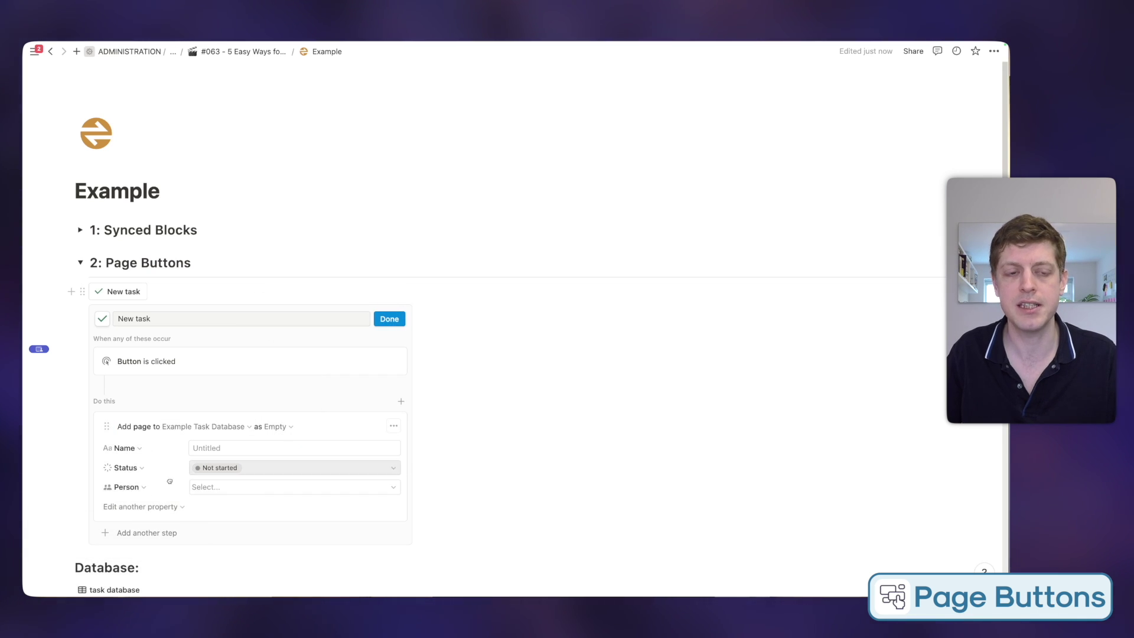
click(213, 489)
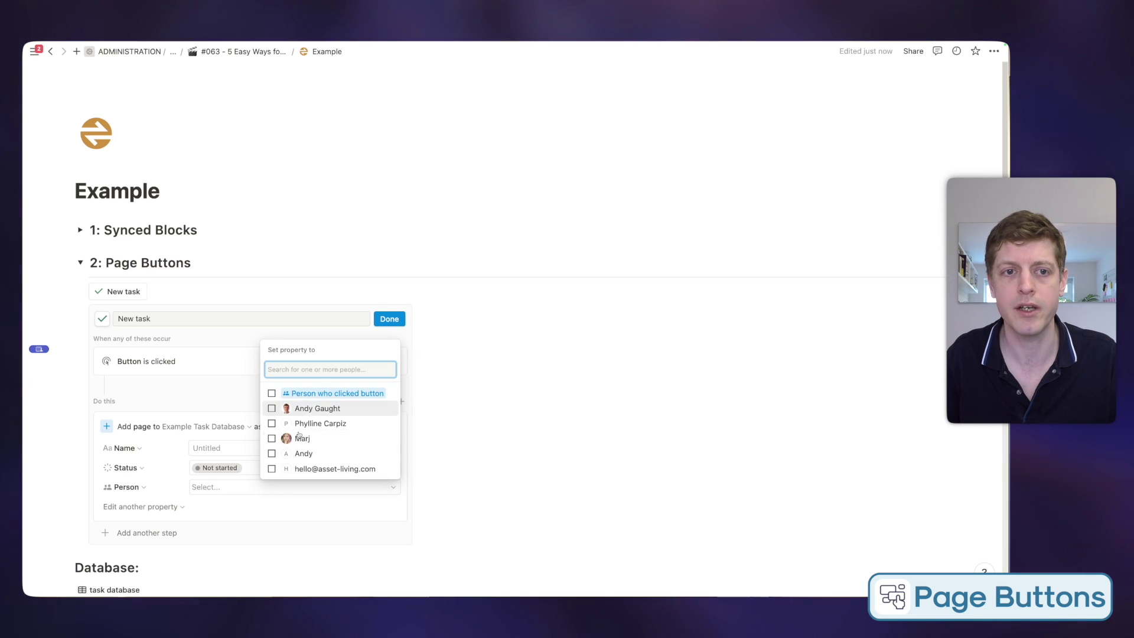
click(303, 394)
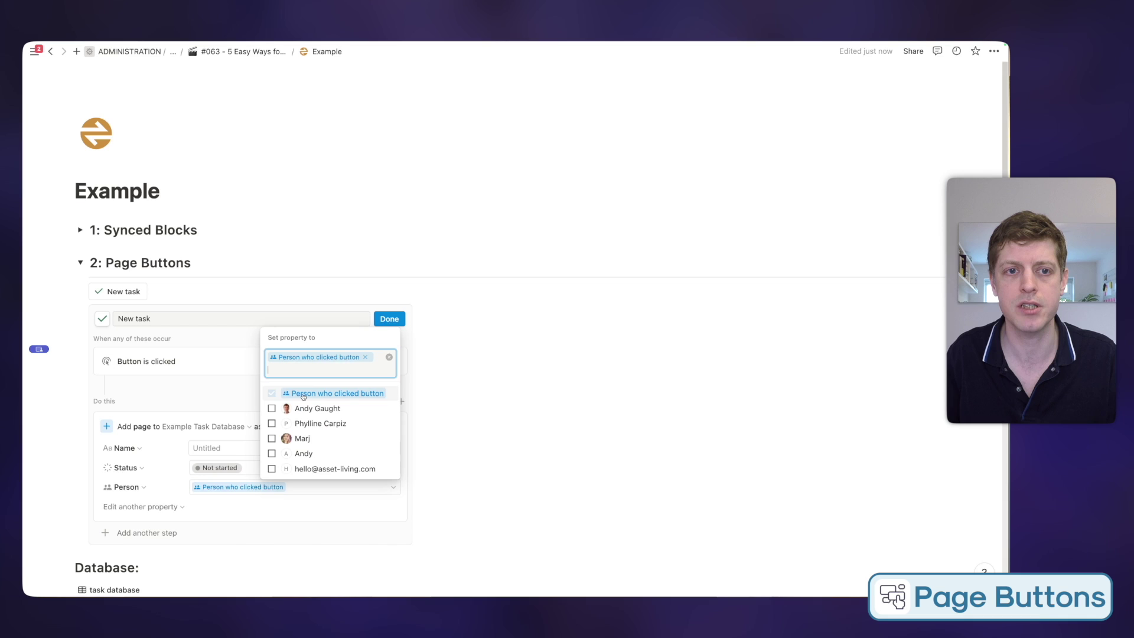
click(363, 320)
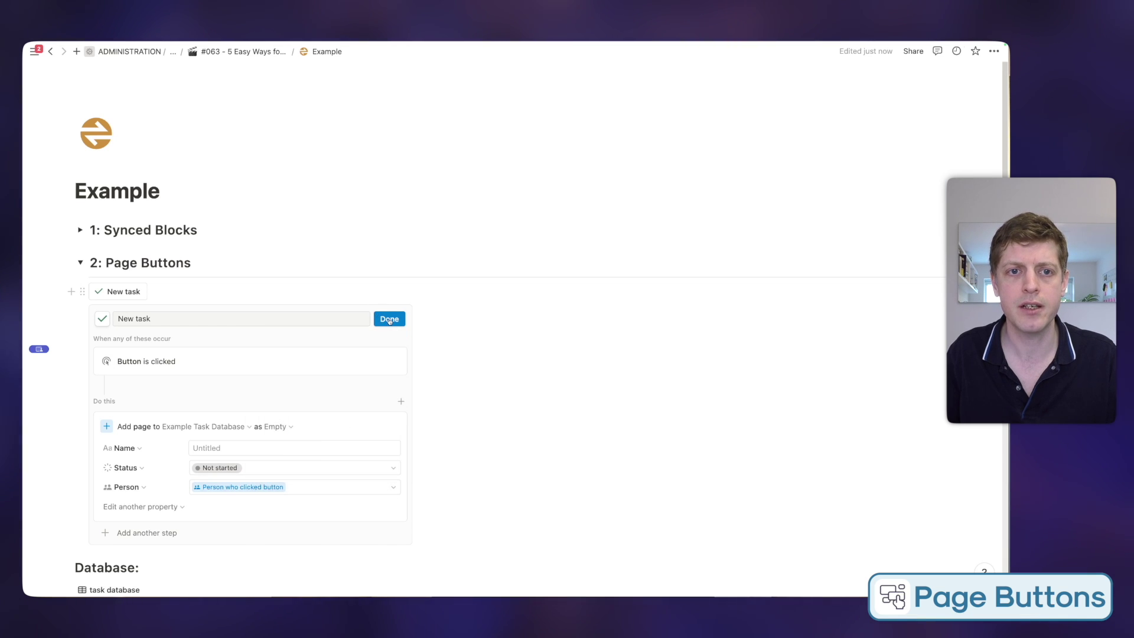
click(389, 319)
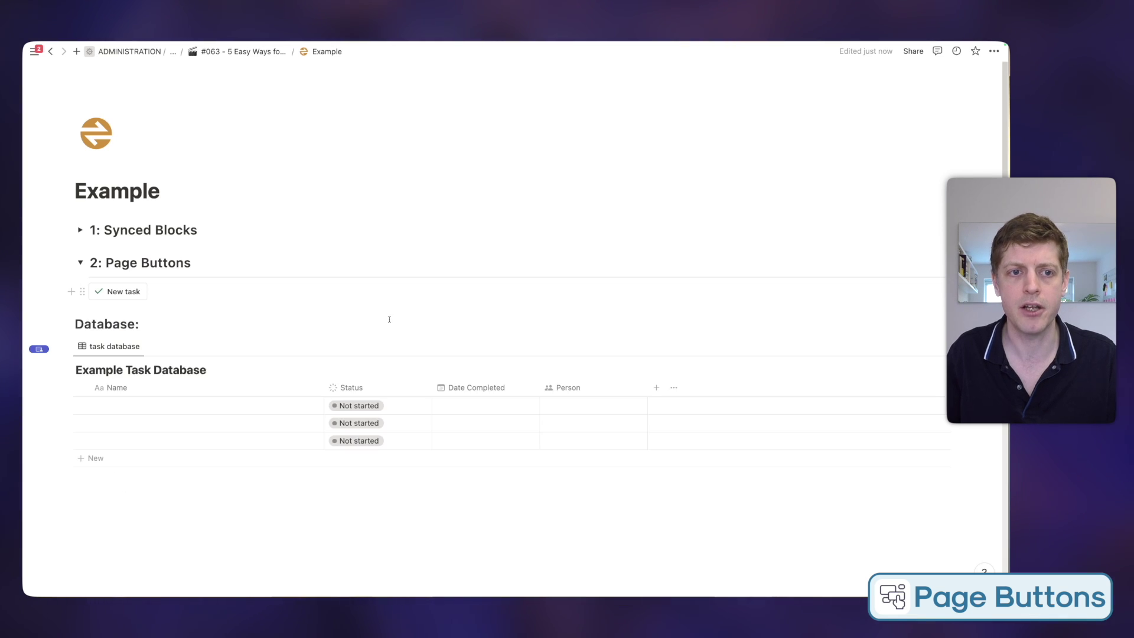
Step: Add a fourth task with New task, then move an empty block just under the button
click(124, 292)
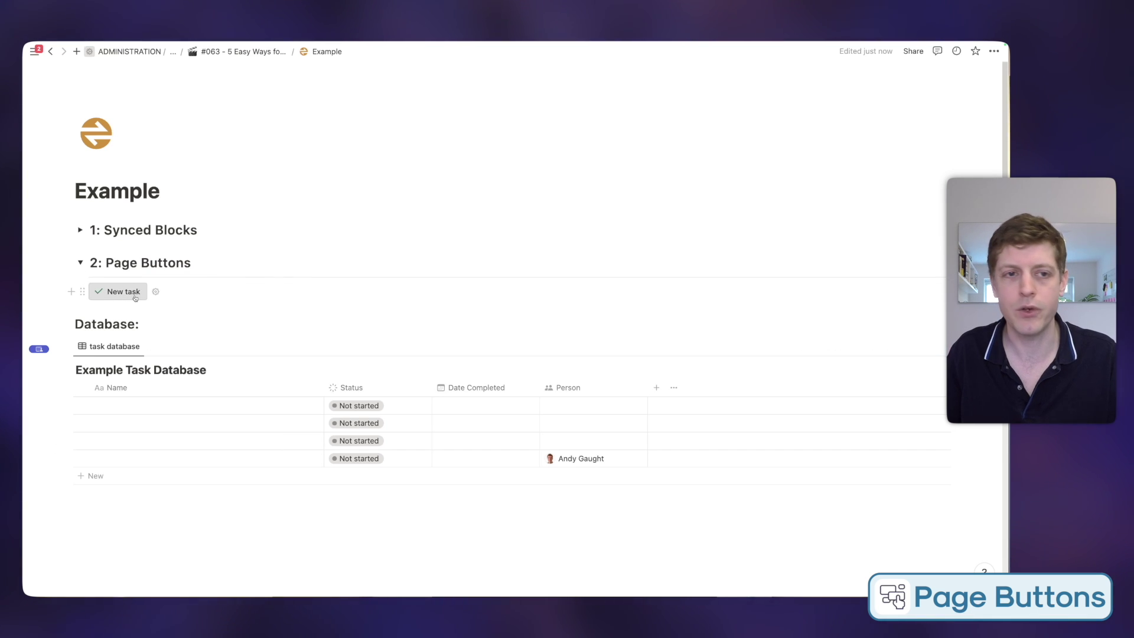
click(102, 520)
drag(67, 516, 97, 307)
Step: Insert a second button block below New task and name it 'New task 2'
text(/butto)
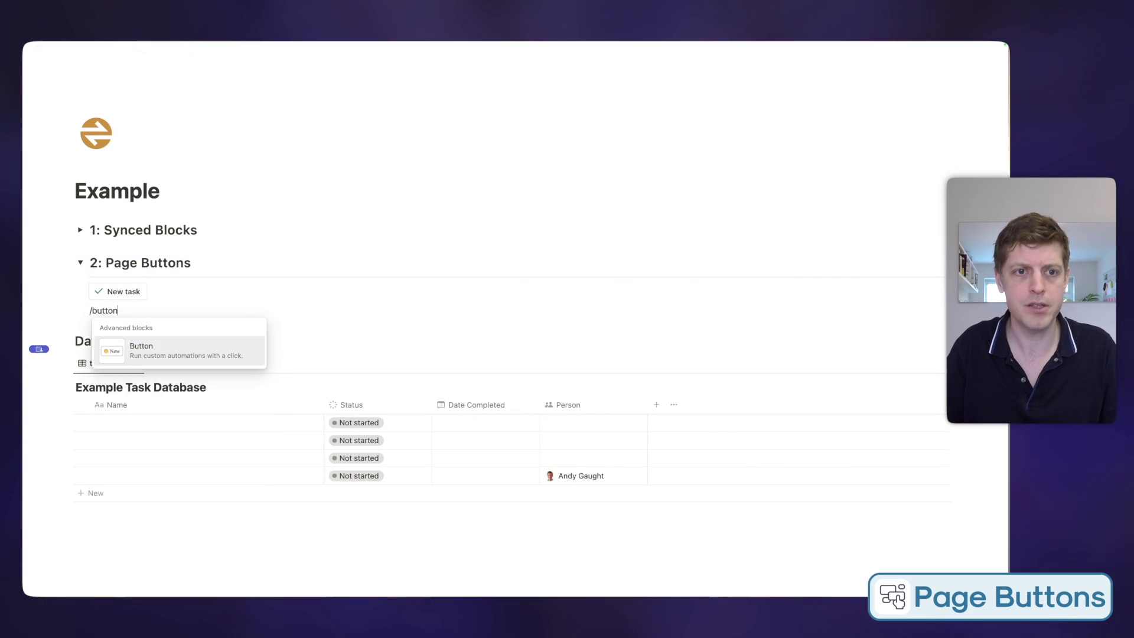
text(n)
key(Return)
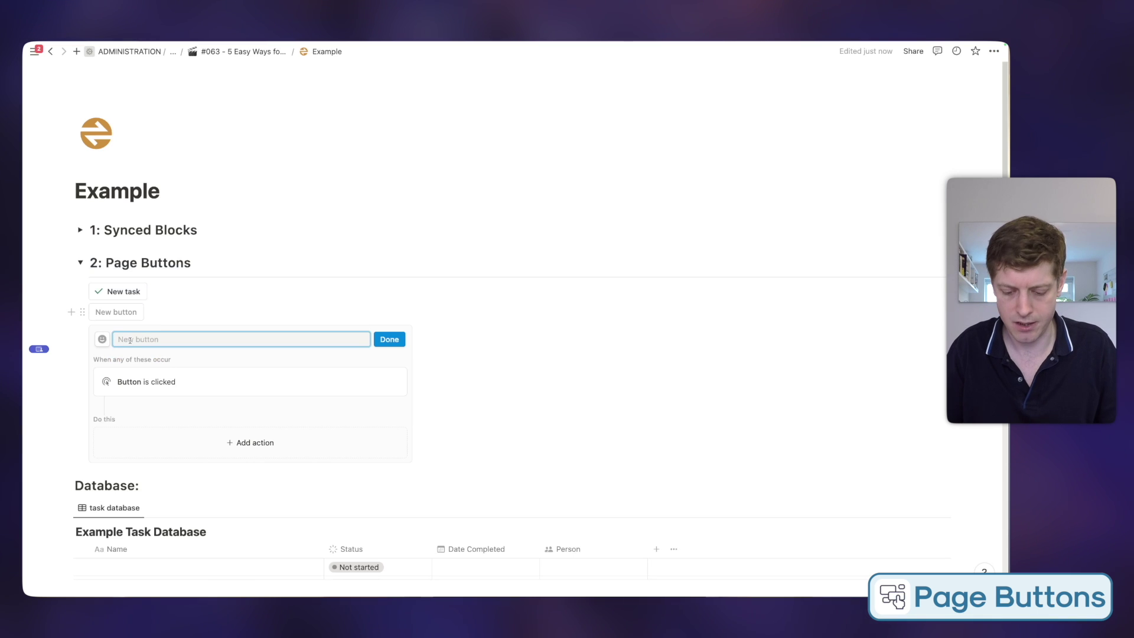
text(New button)
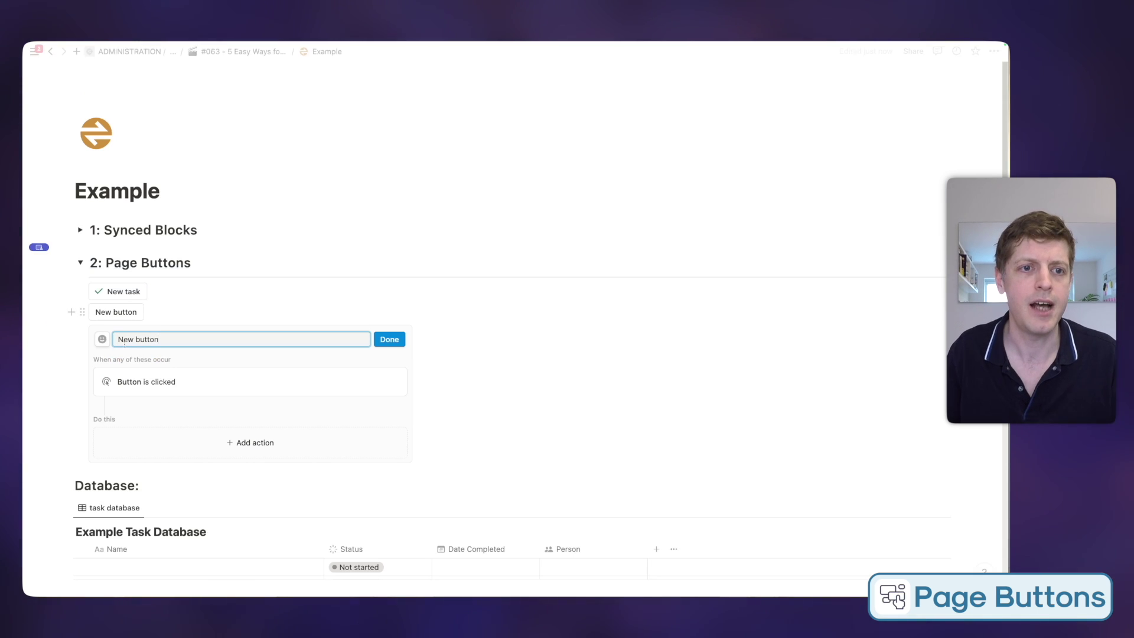
click(276, 449)
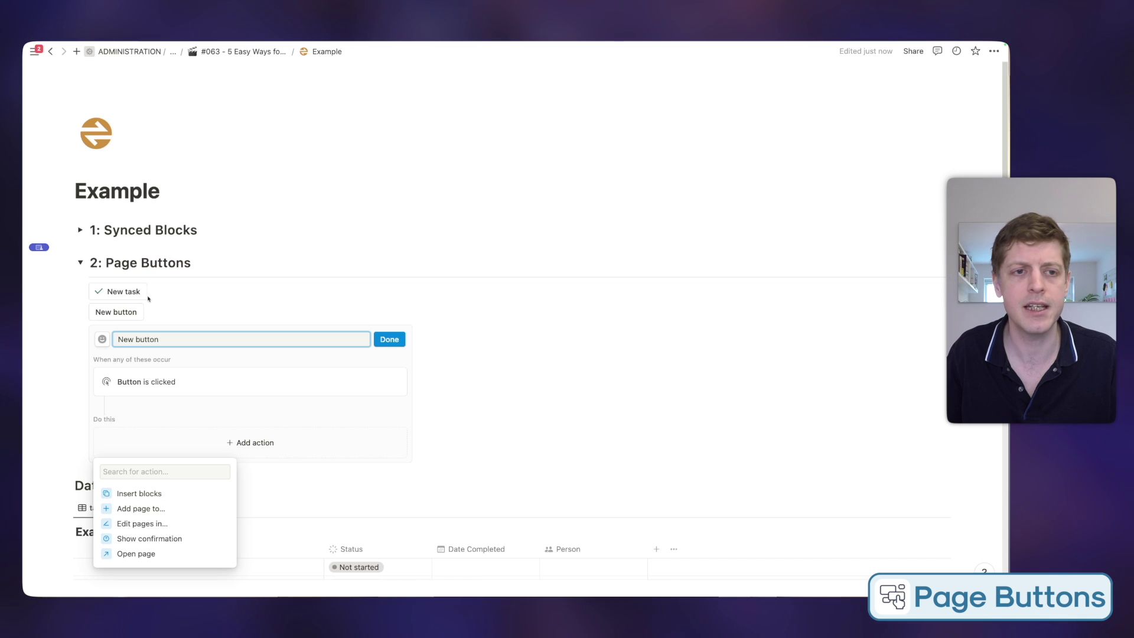
click(164, 340)
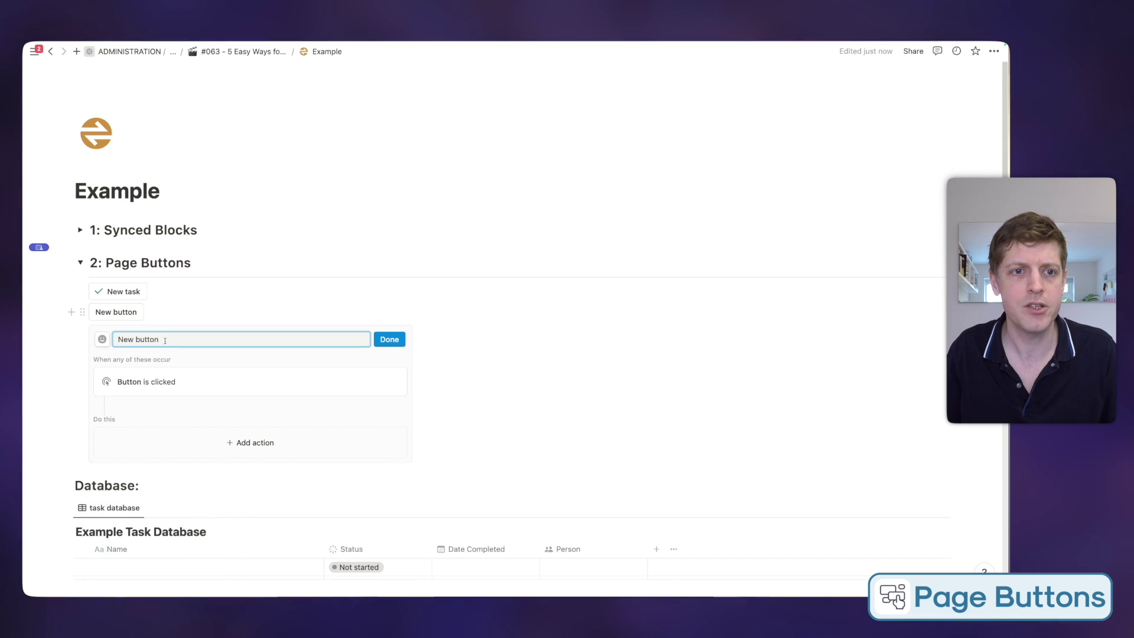
text(task 2)
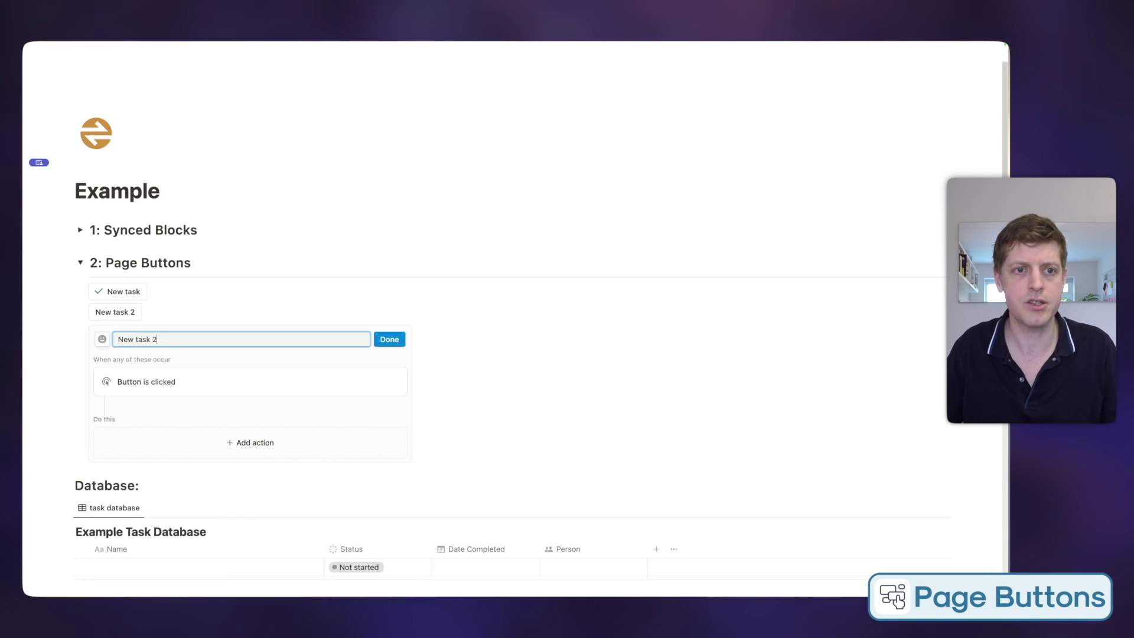
Step: Make New task 2 add a page to Example Task Database with Status Not started
click(248, 443)
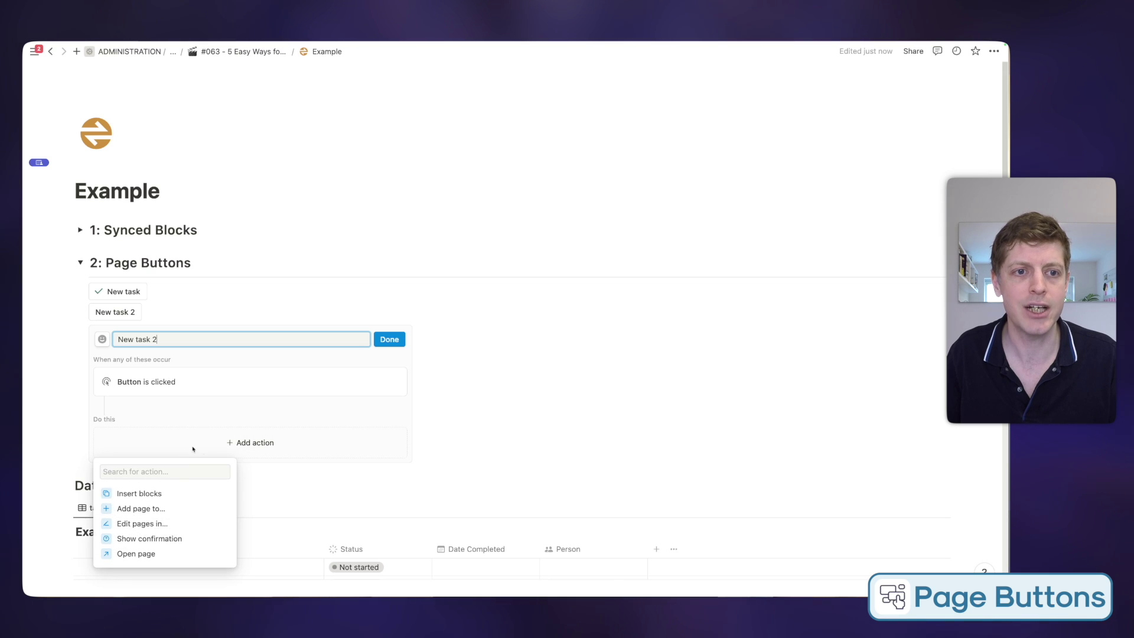
click(145, 508)
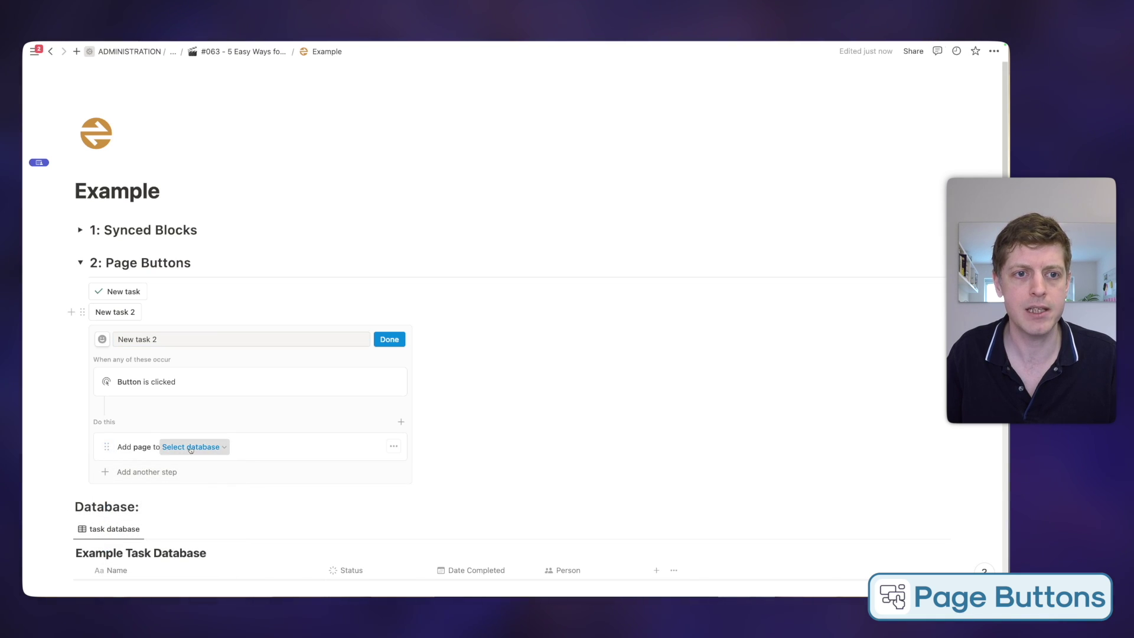
click(148, 310)
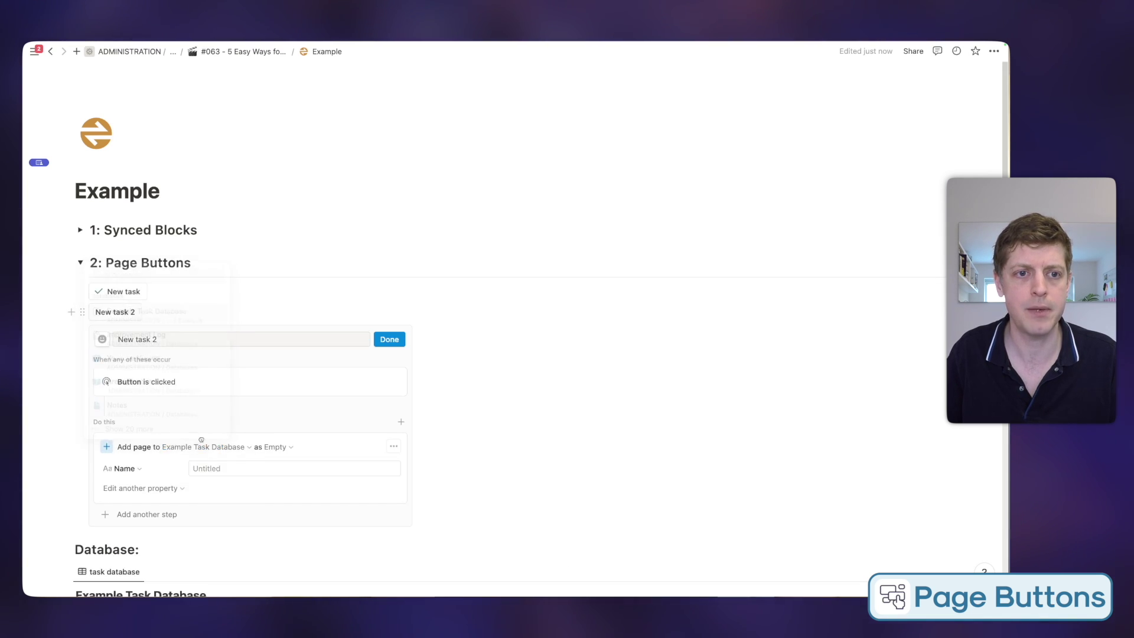
click(135, 490)
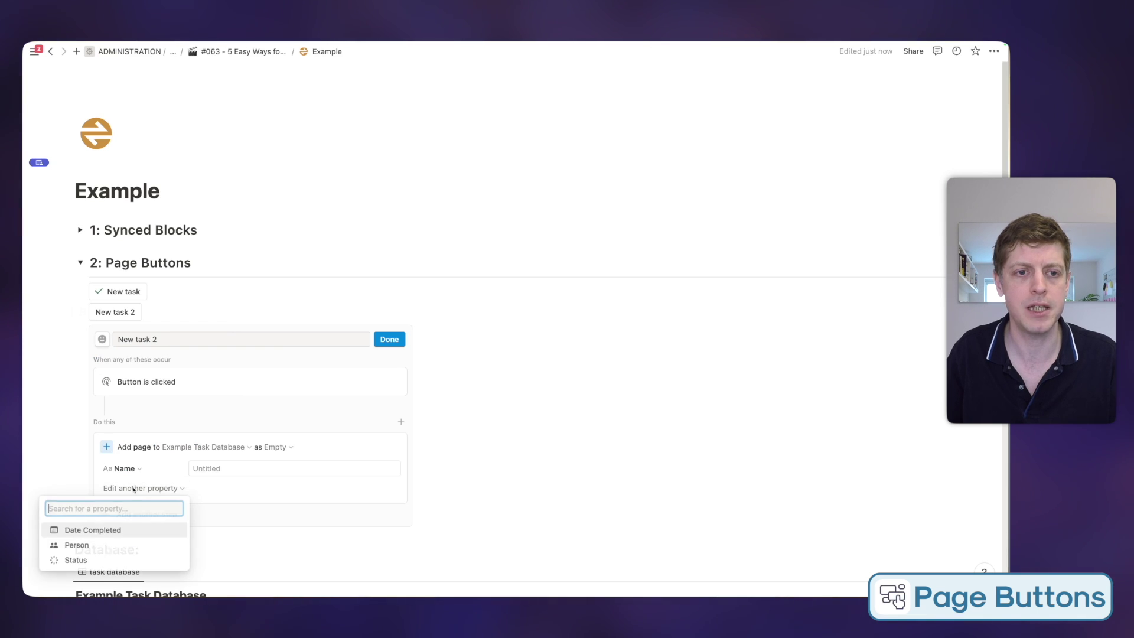
click(83, 560)
click(211, 491)
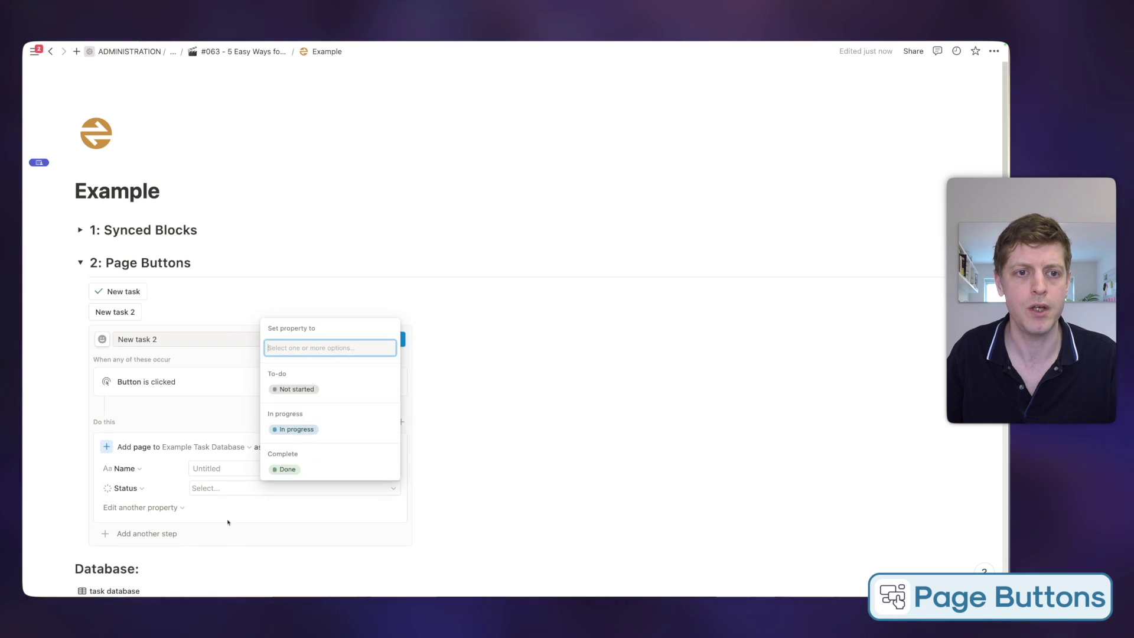
click(294, 388)
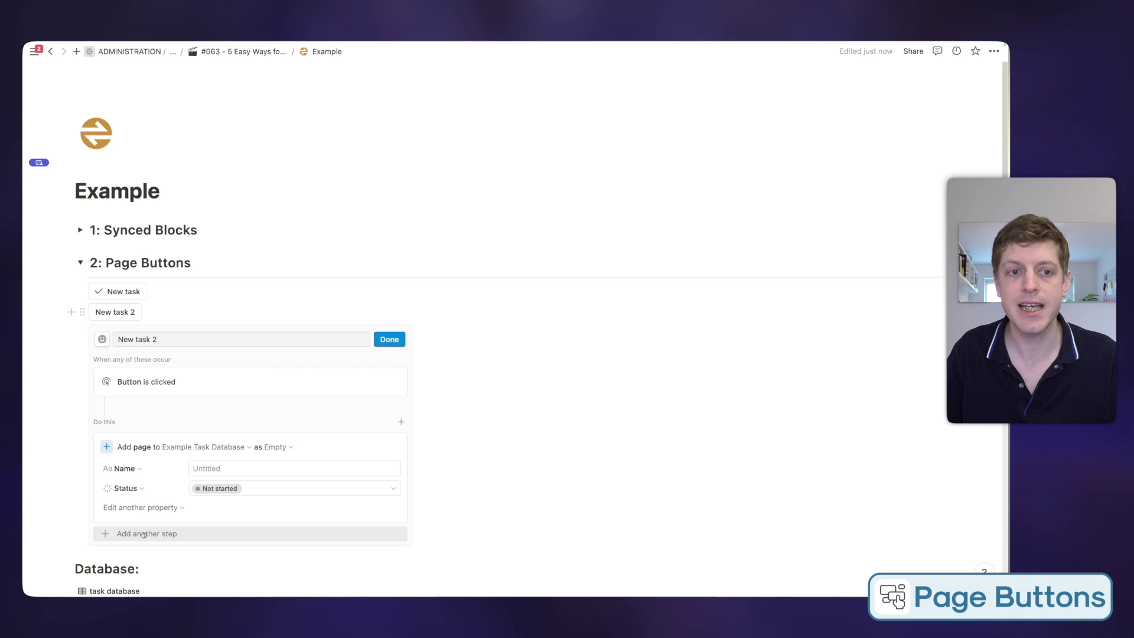
Step: Add a second step opening the newly added page, then finish the button setup
click(142, 537)
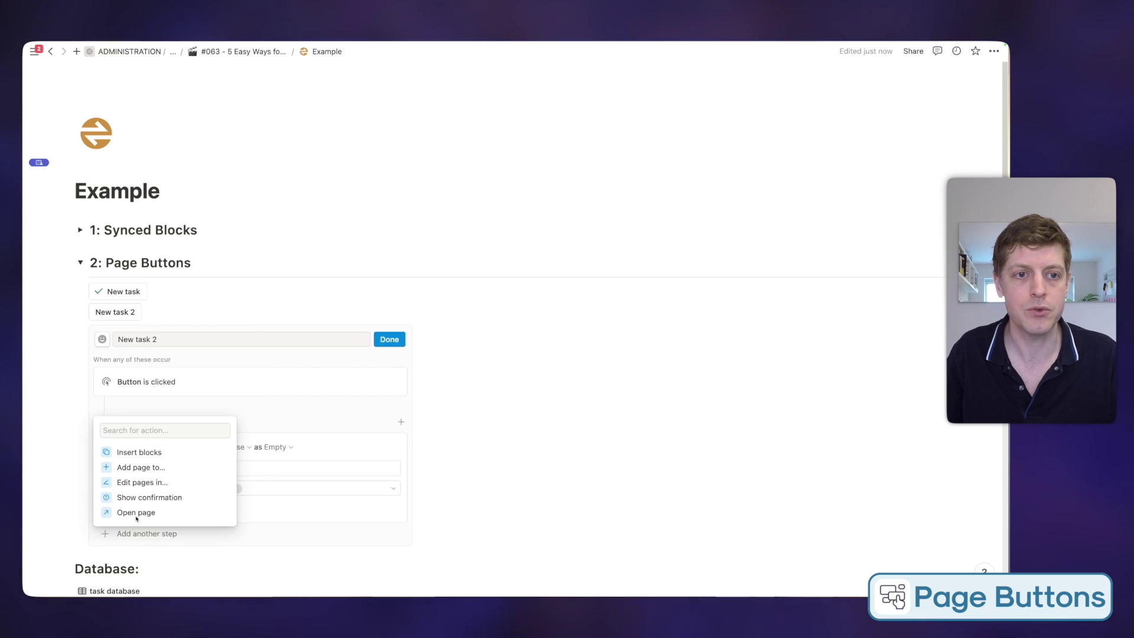
click(136, 513)
scroll(149, 521, down, 1)
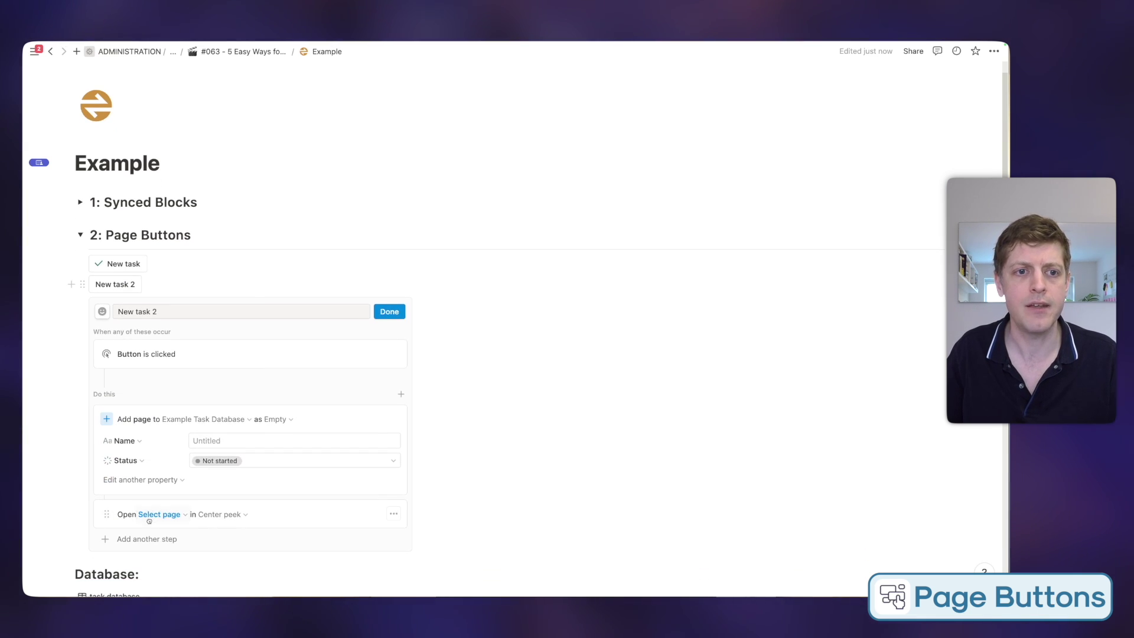
click(178, 516)
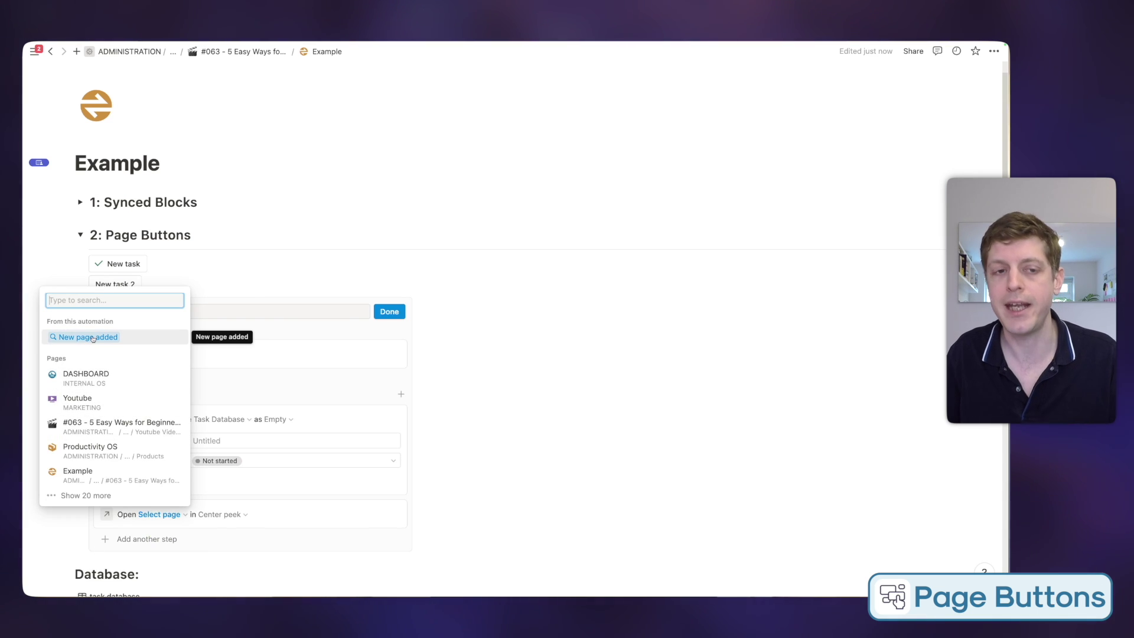
click(93, 337)
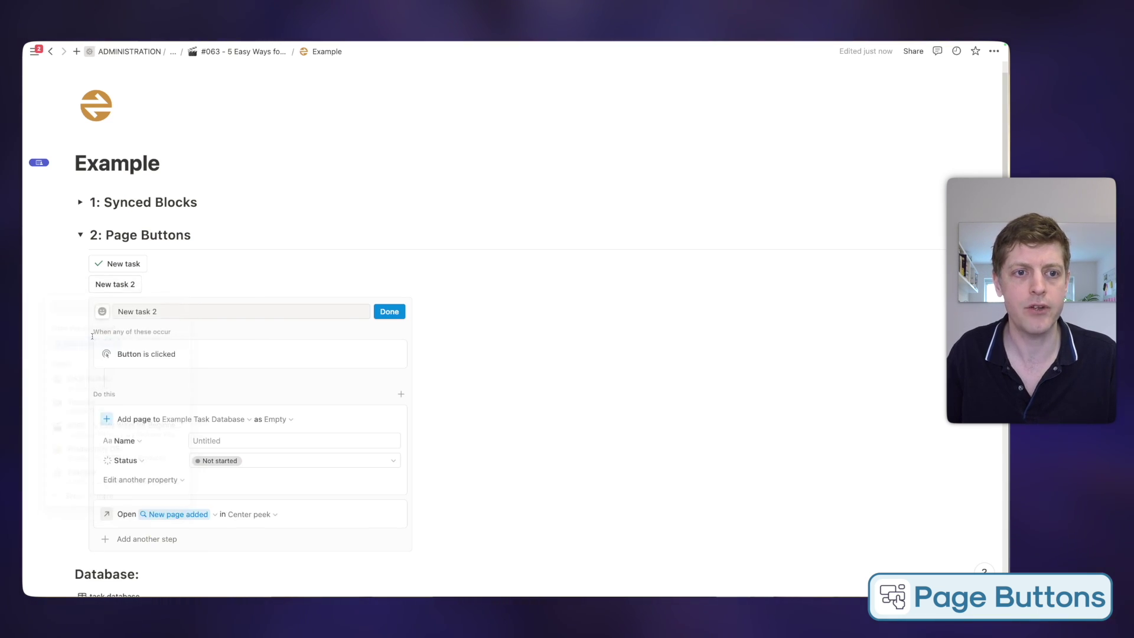
click(389, 312)
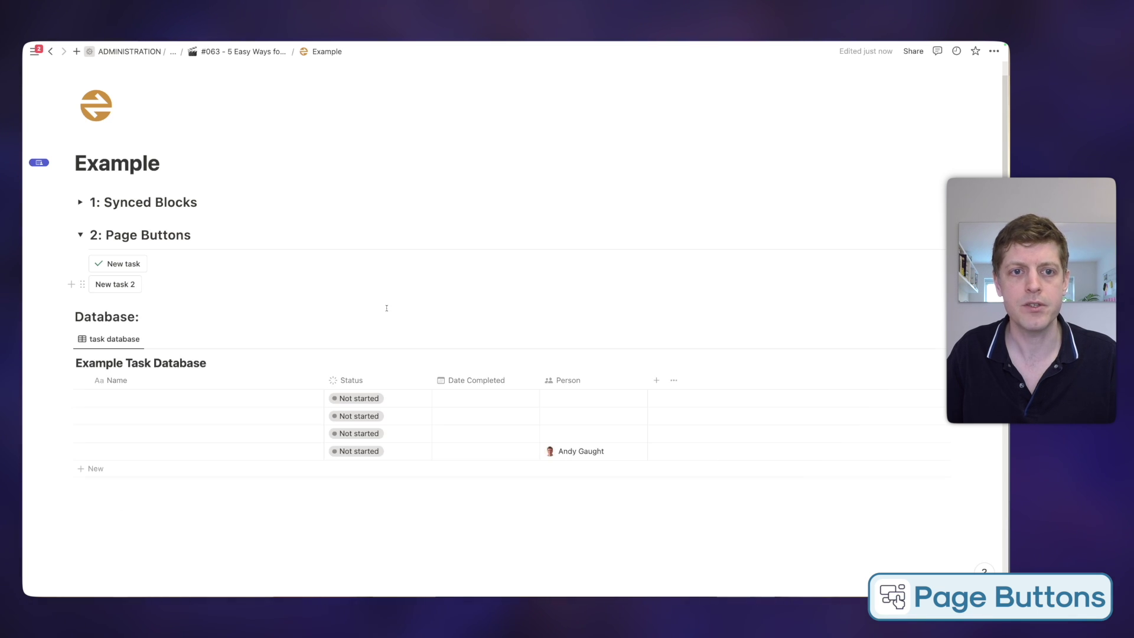
Step: Create a task page with New task 2, start it Empty, and type 'More d'
click(125, 284)
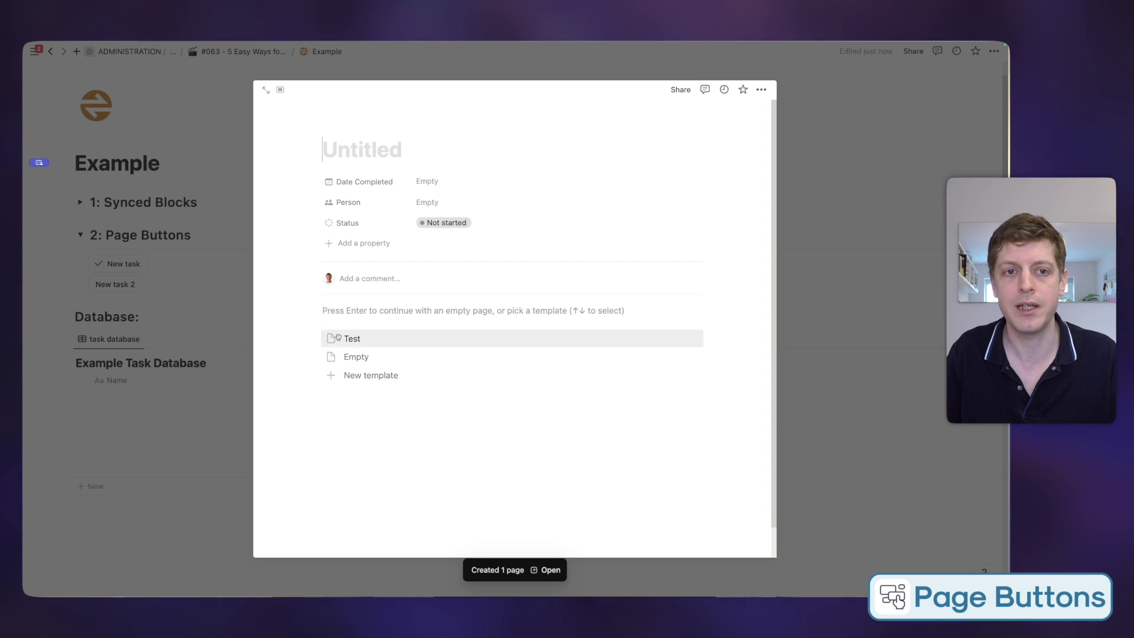
click(382, 443)
text(More d)
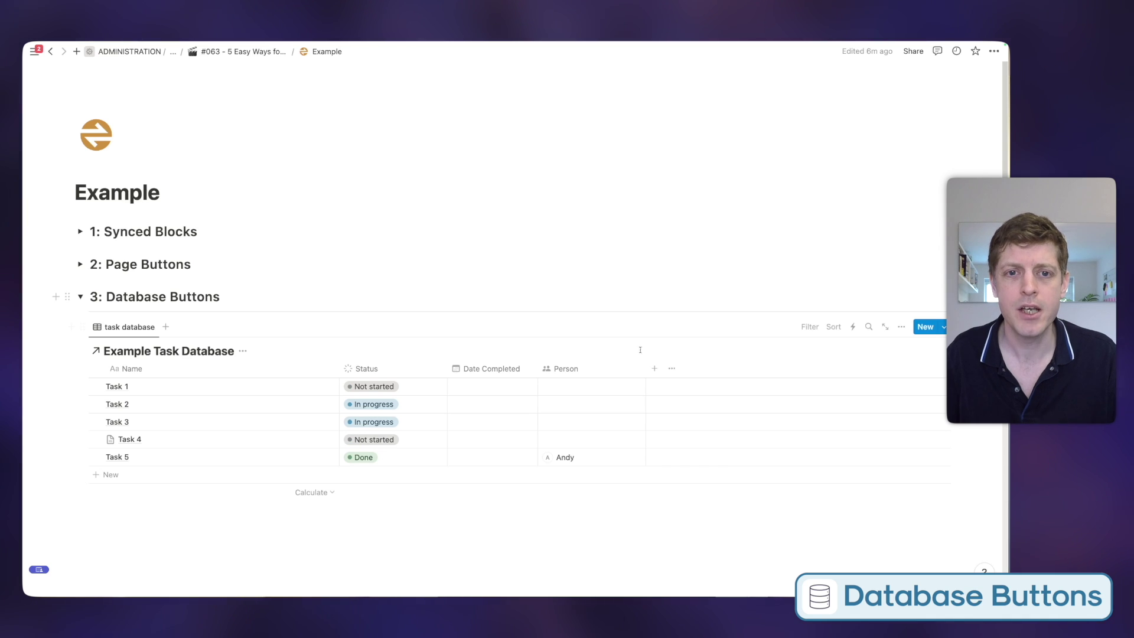
Step: Add a button property named Start, labelled 'In progress', to the task database
click(655, 371)
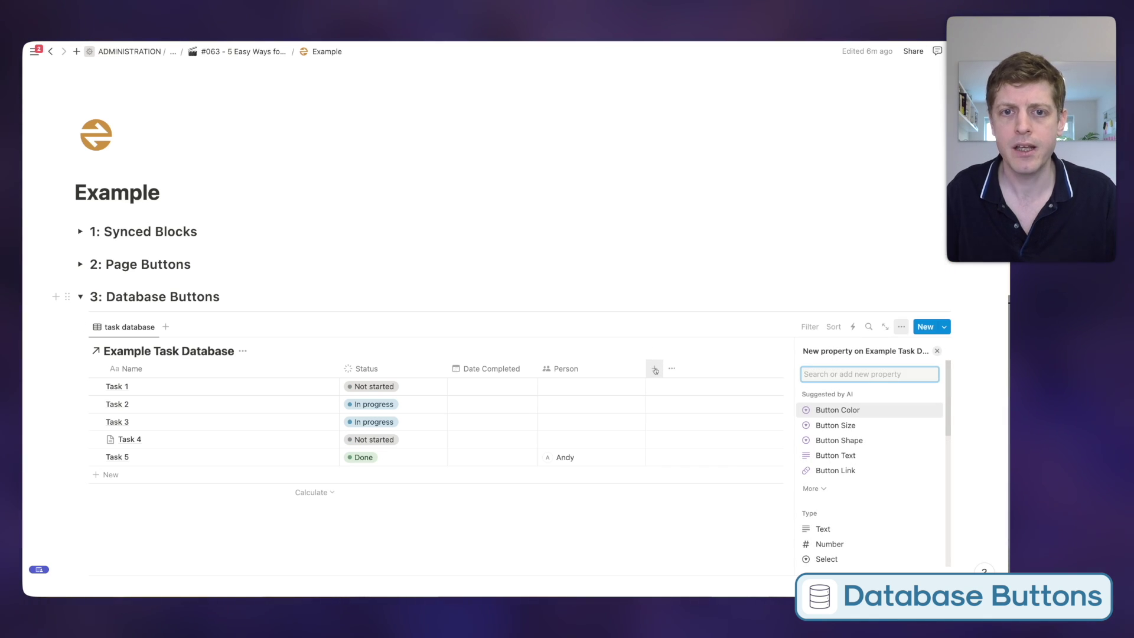
text(button)
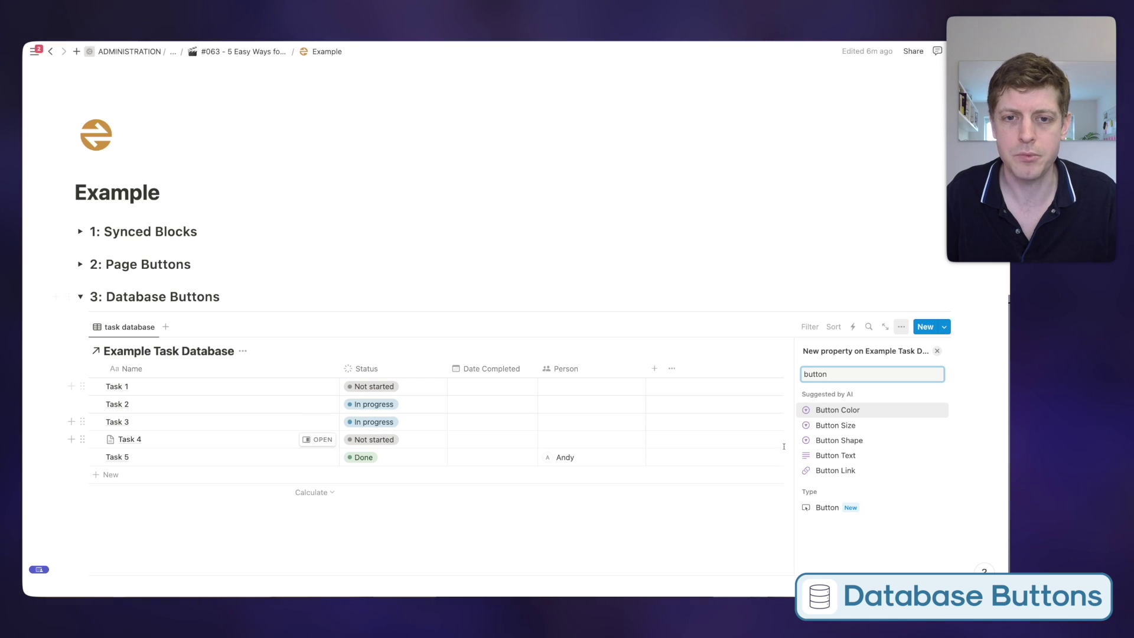
click(805, 508)
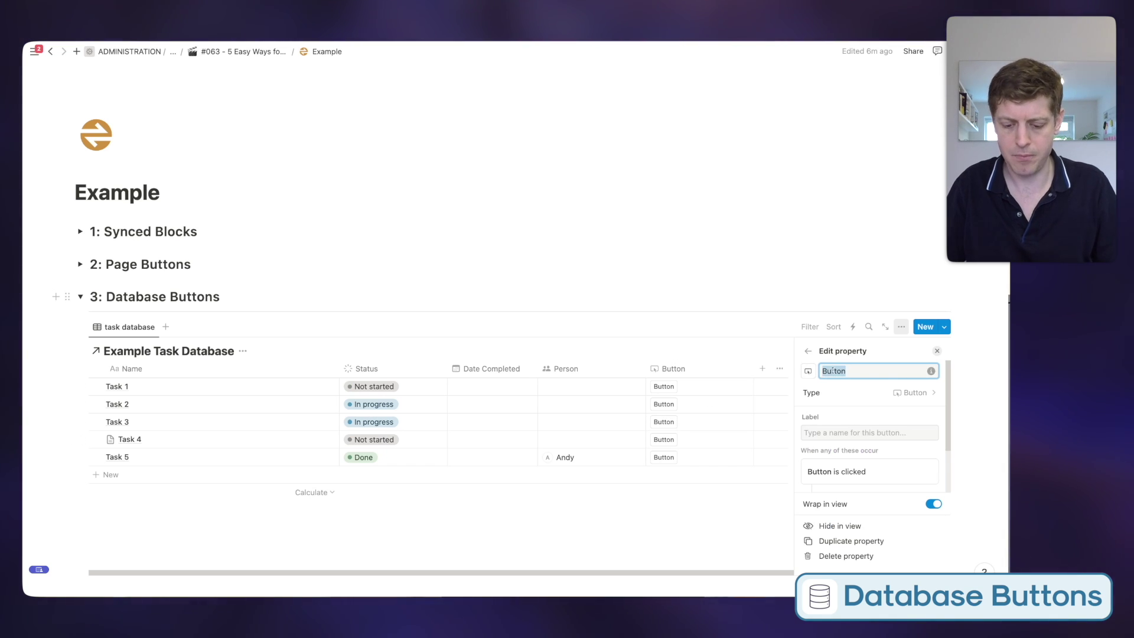
text(Start)
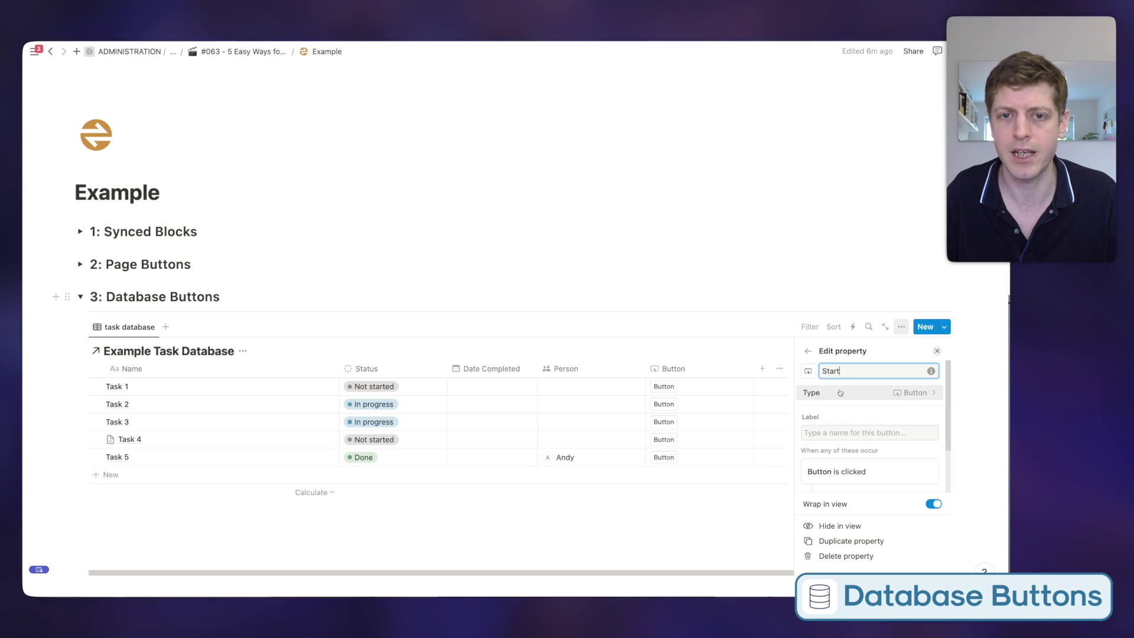
click(821, 435)
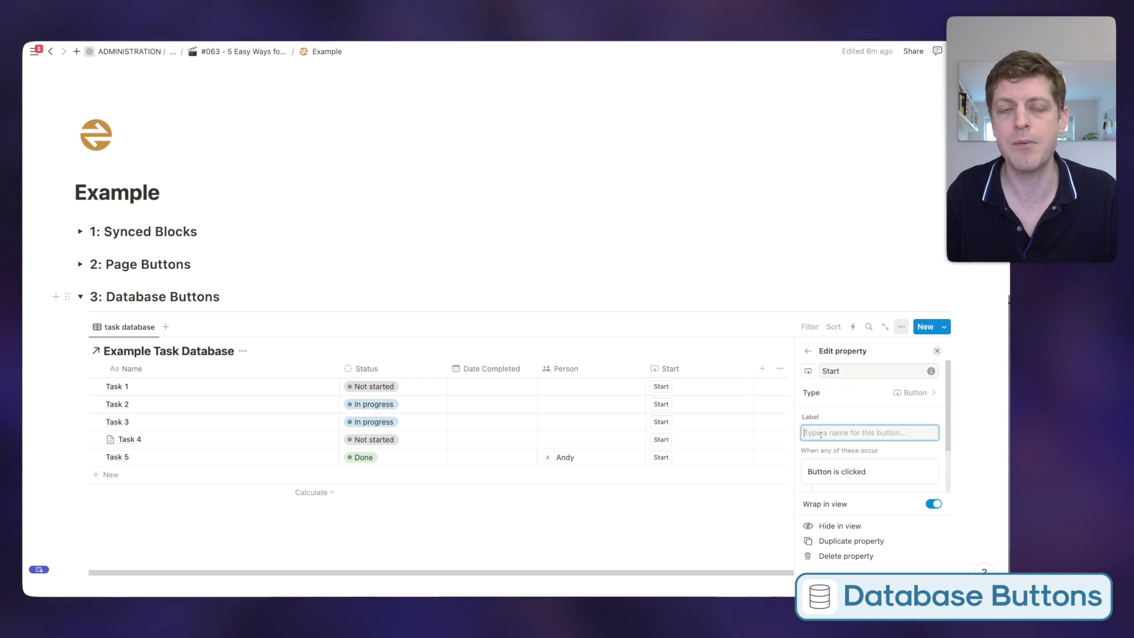
text(In progress)
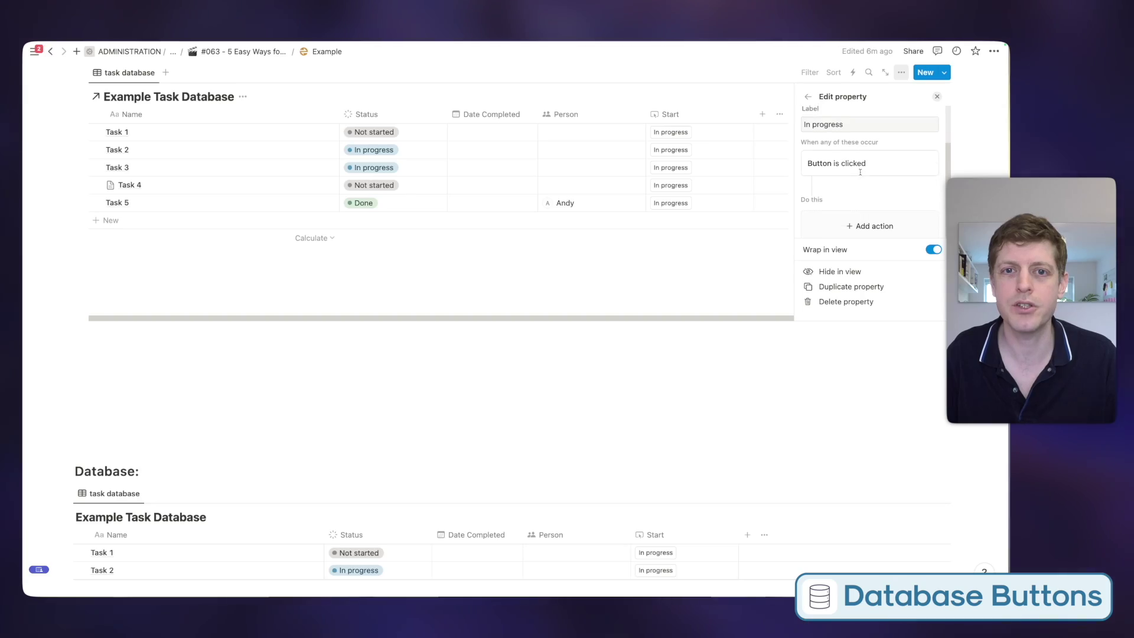
Step: Give the Start button an action that sets the task's Status to In progress
scroll(843, 190, down, 1)
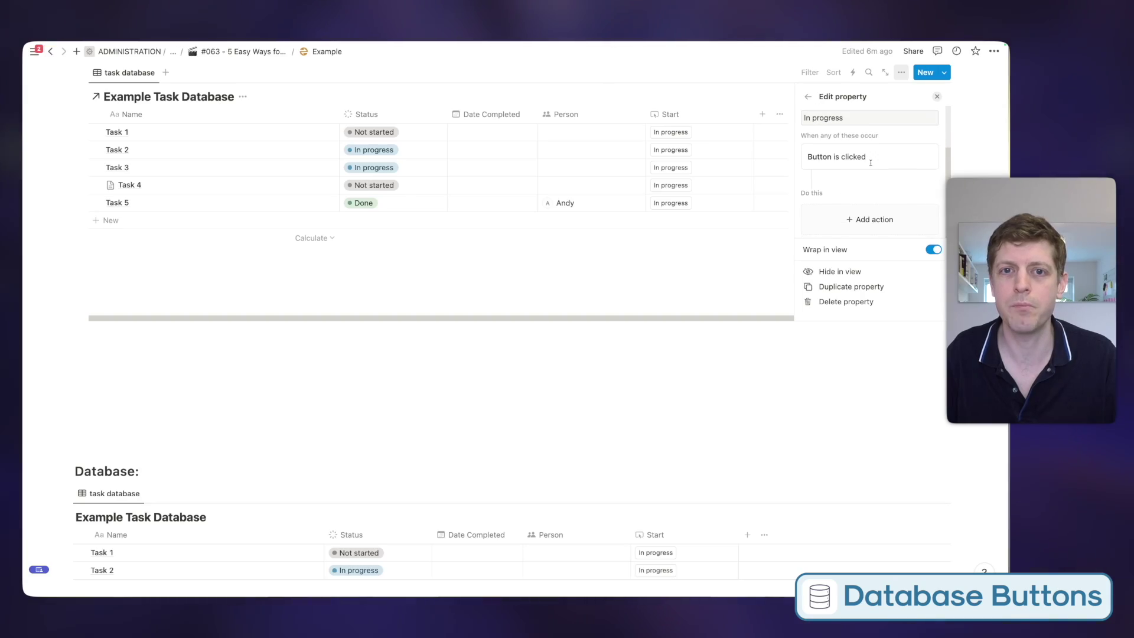
click(865, 223)
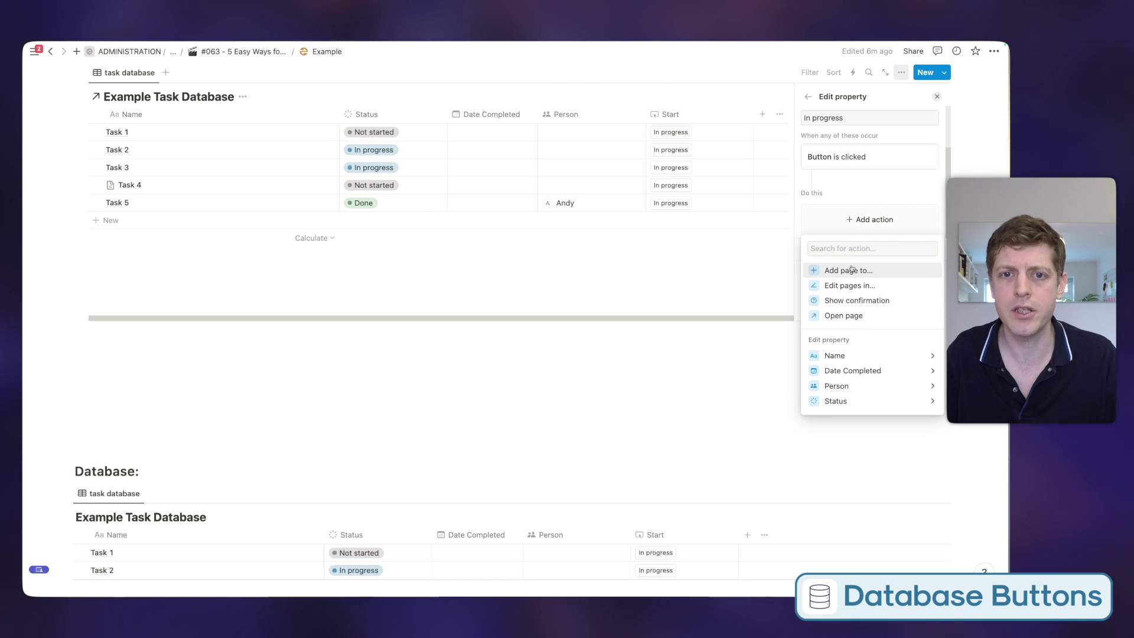
click(841, 402)
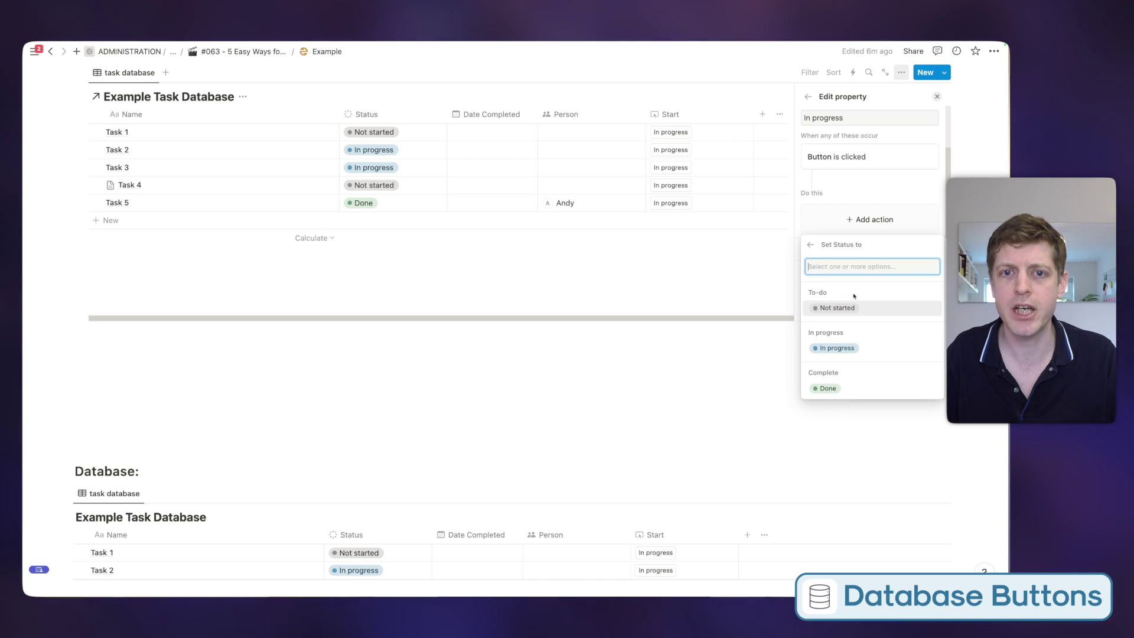
click(835, 348)
scroll(837, 196, down, 2)
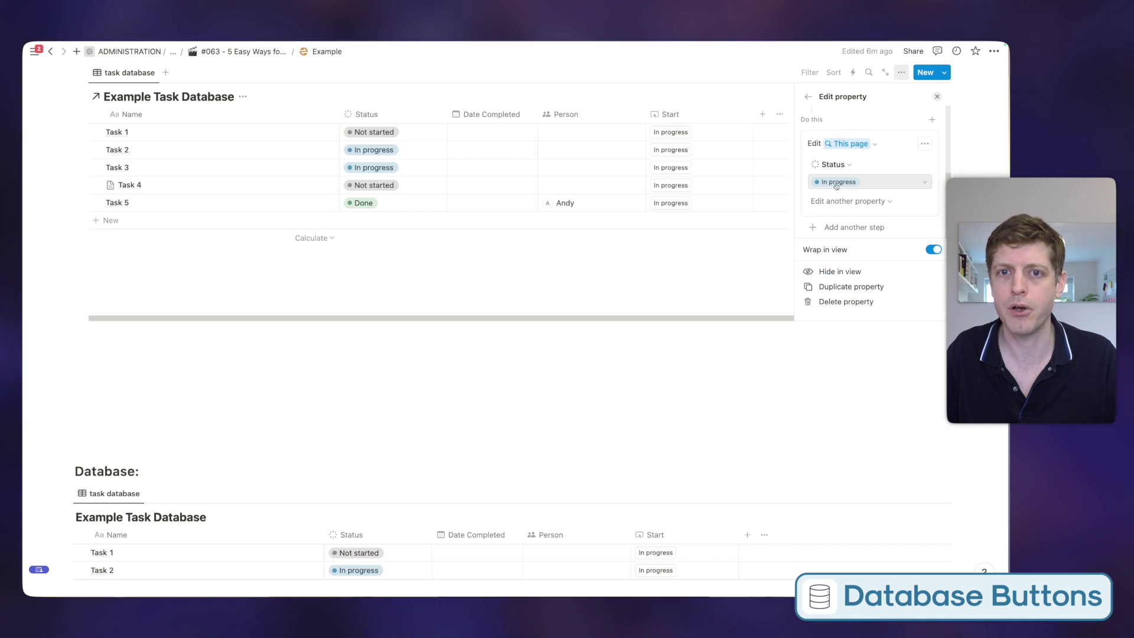
scroll(836, 186, up, 4)
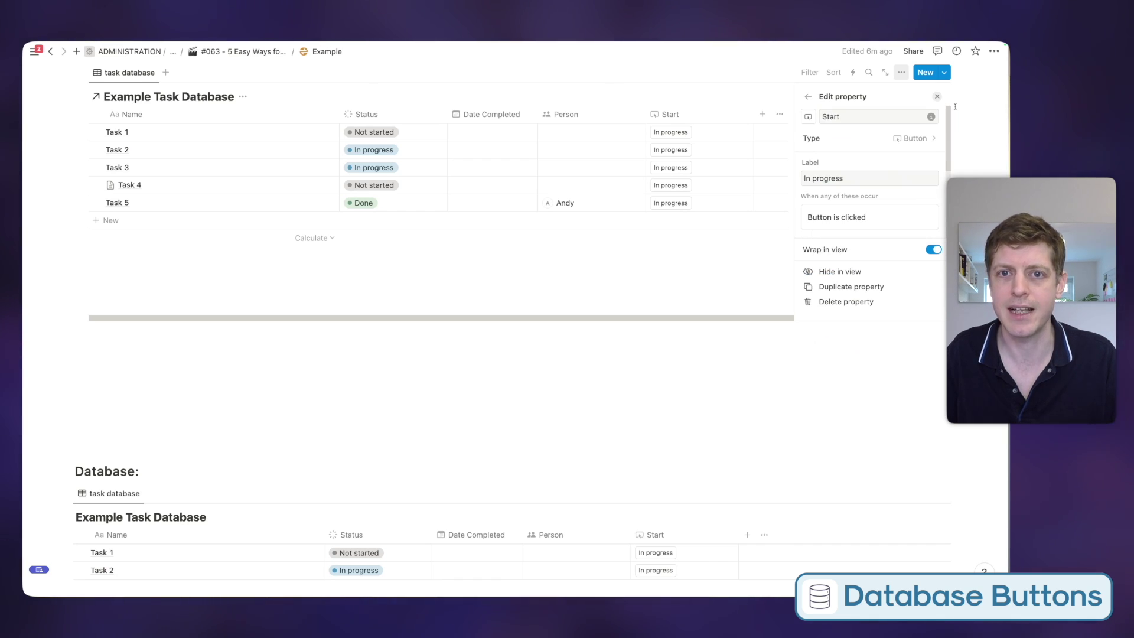
click(938, 97)
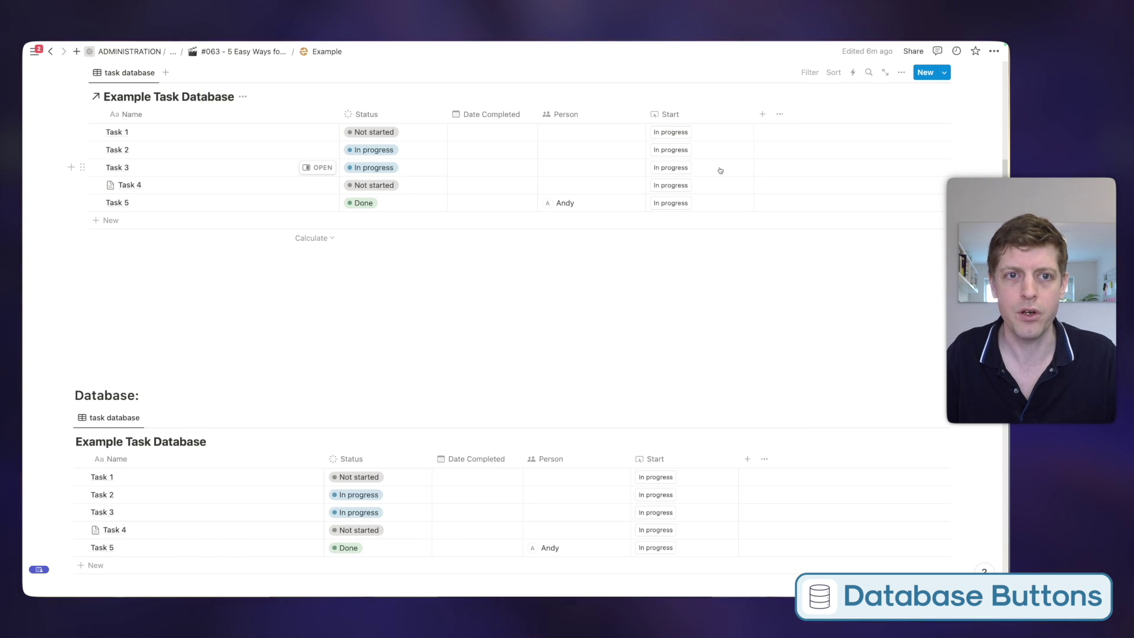
Step: Use the Start buttons to move Task 2 and Task 1 to In progress
scroll(729, 172, up, 1)
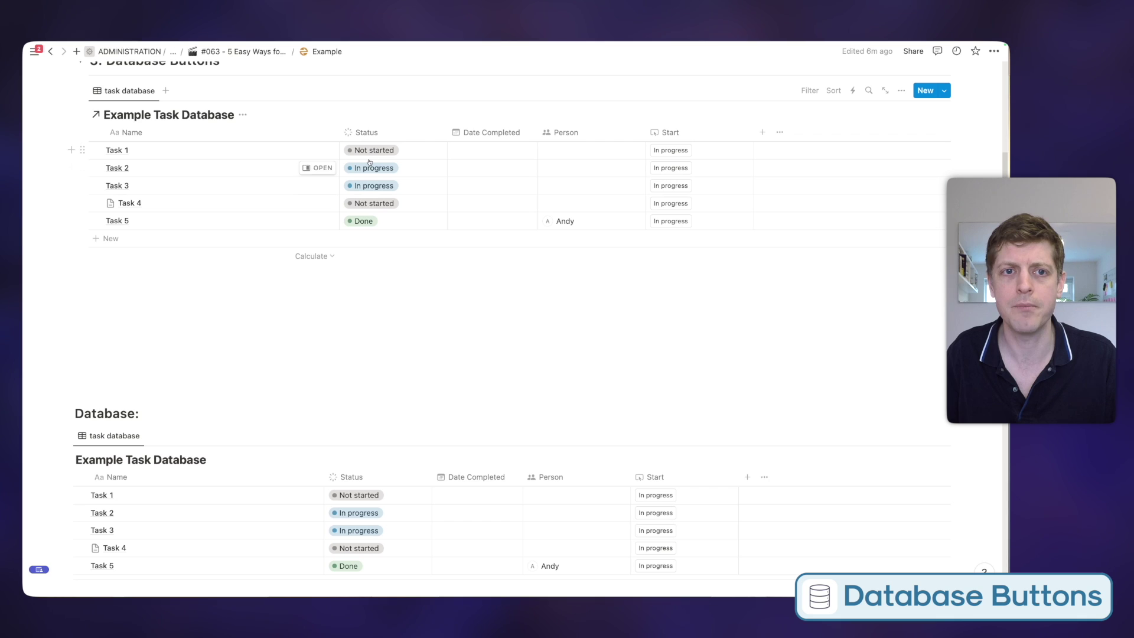
click(679, 171)
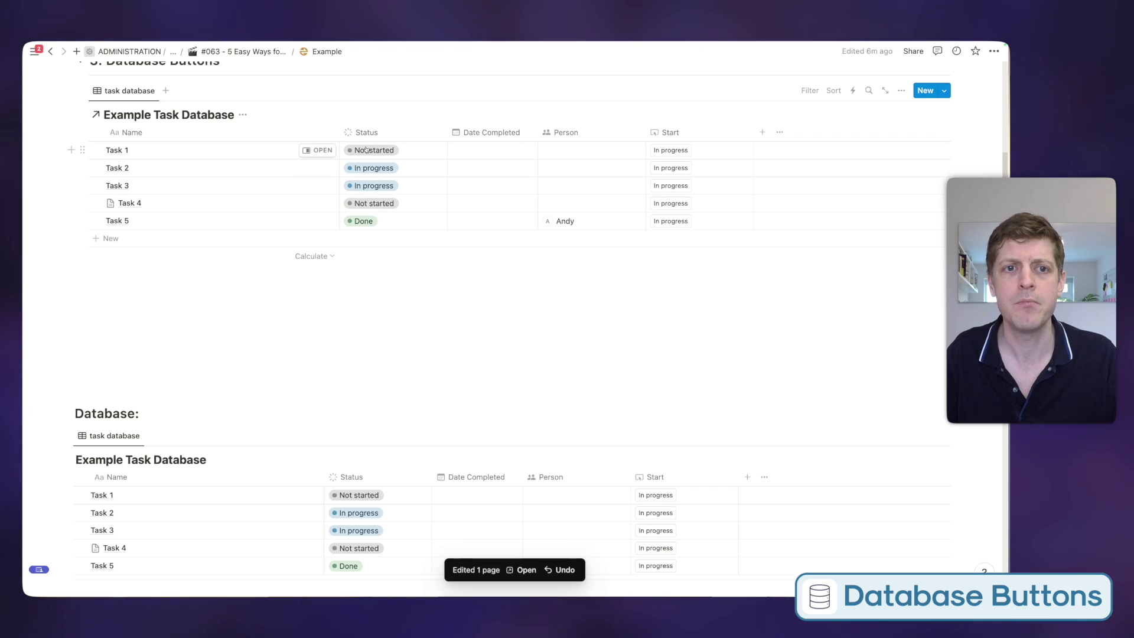
click(671, 153)
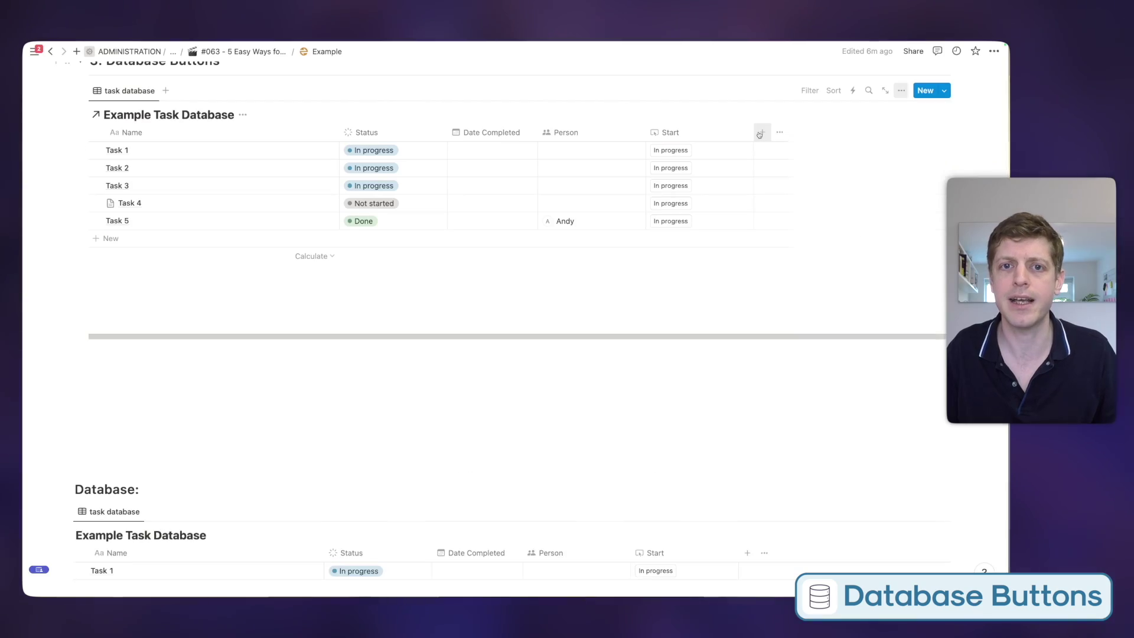
Step: Add a Complete button property labelled 'Complete' and begin an action that changes Status
click(759, 133)
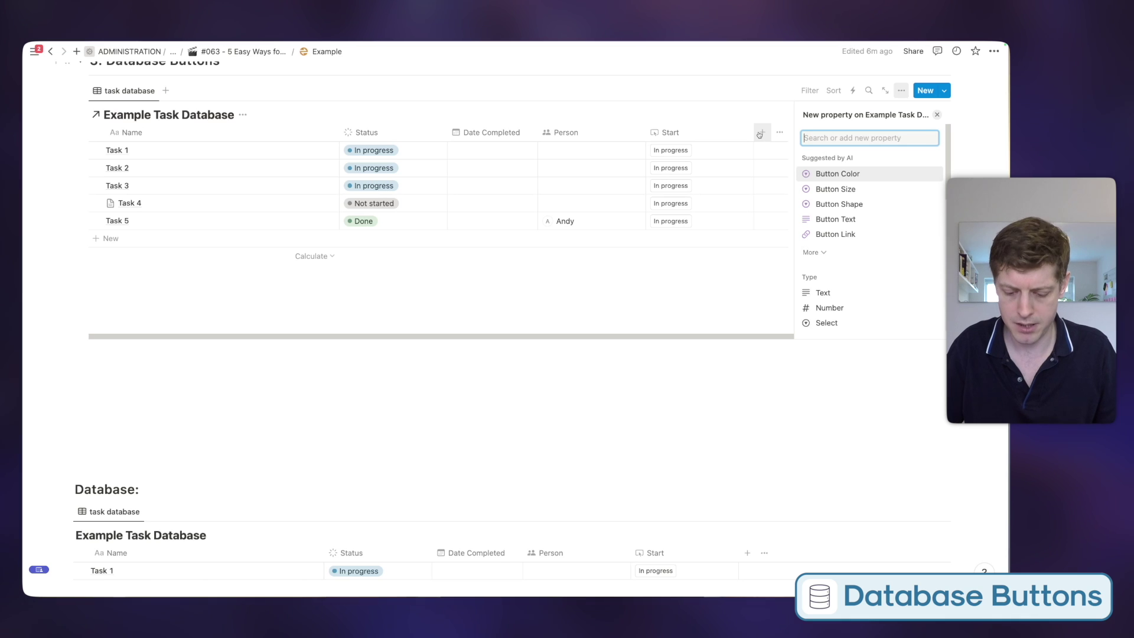
text(button)
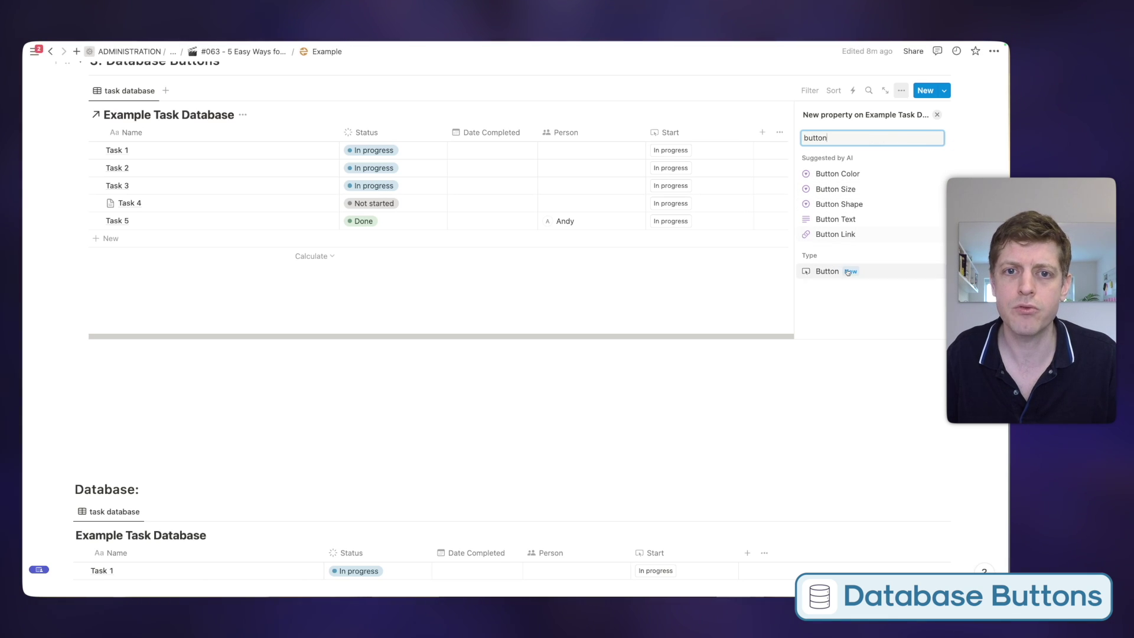
click(806, 273)
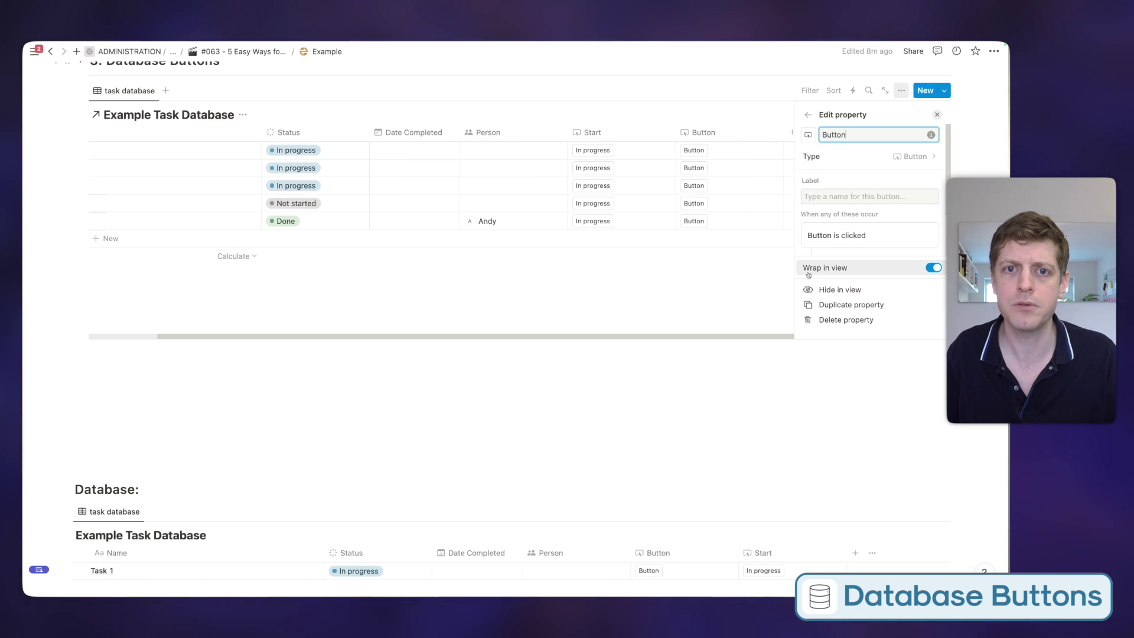
key(super+a)
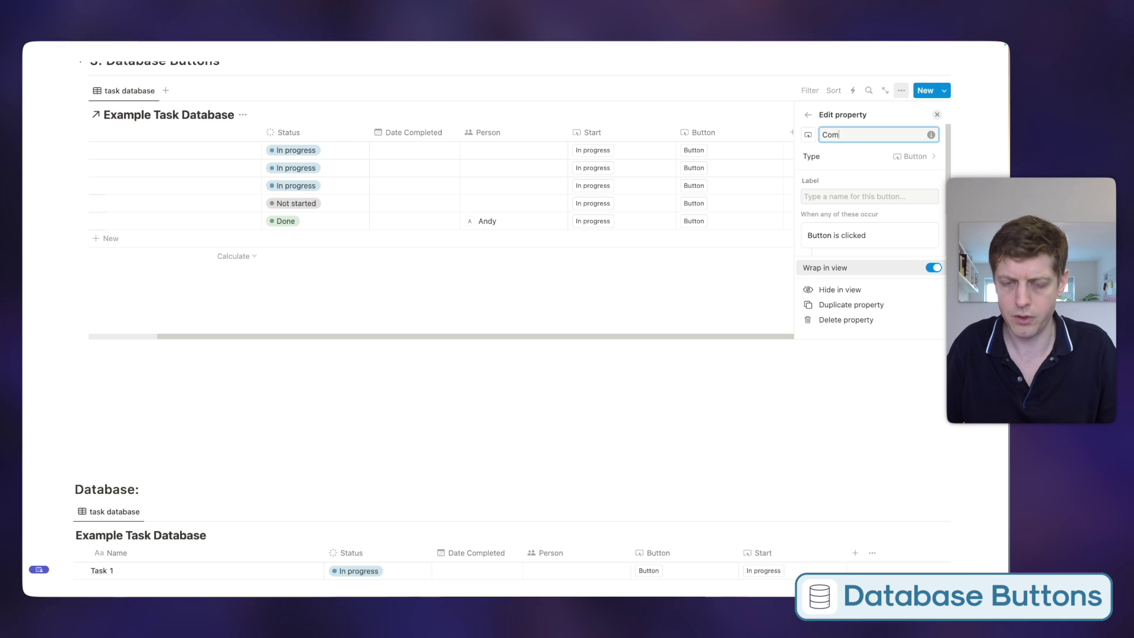
click(820, 195)
text(Complete)
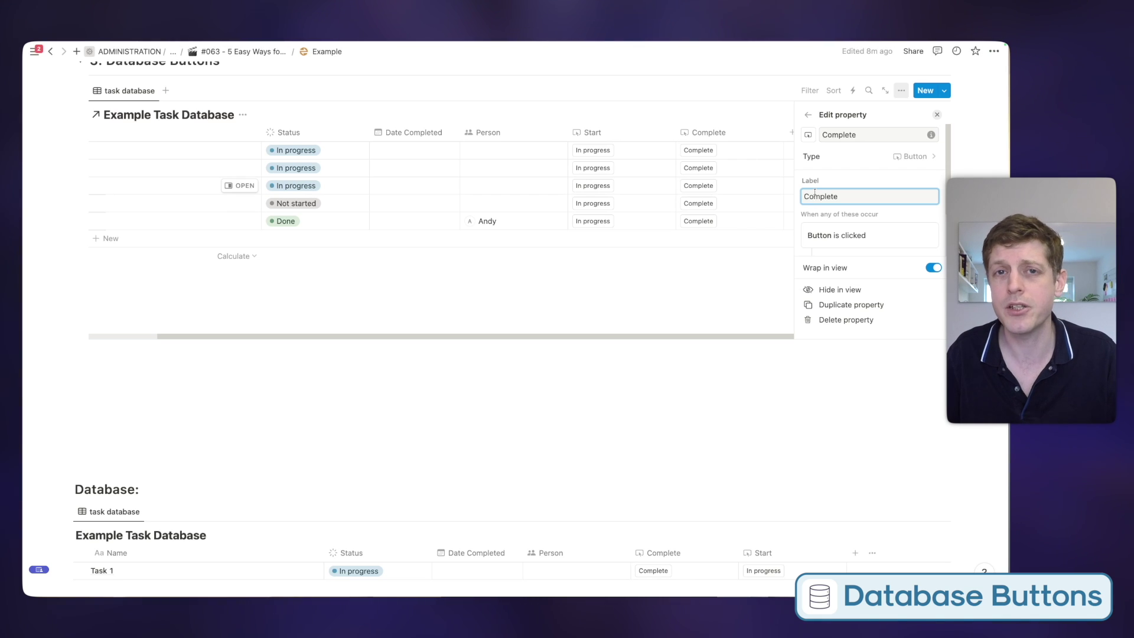
scroll(824, 210, down, 2)
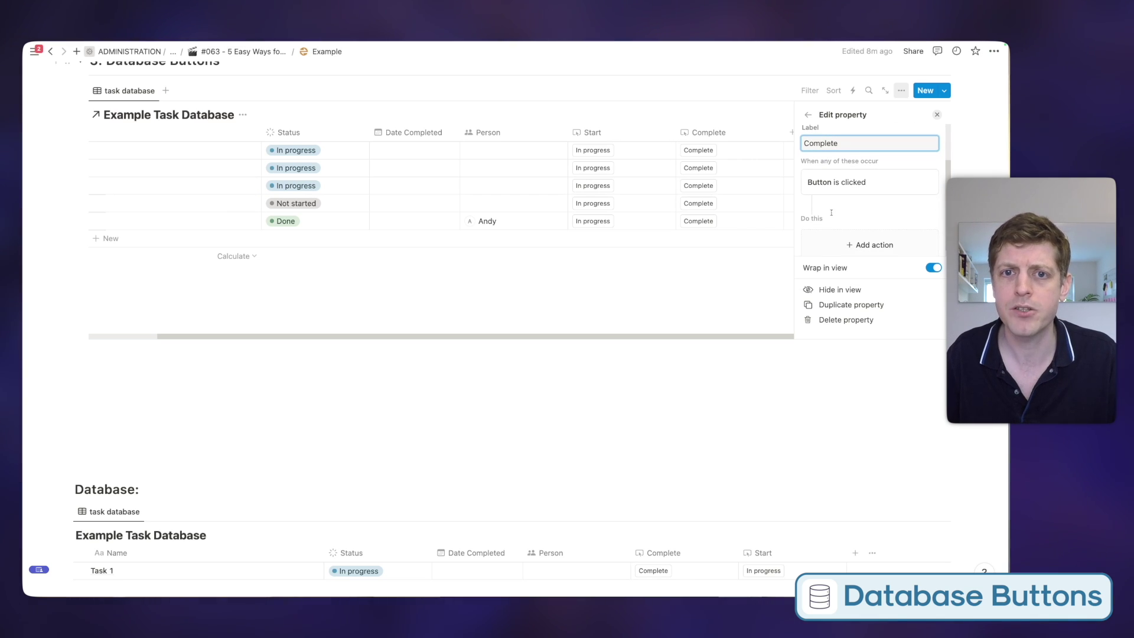
click(843, 239)
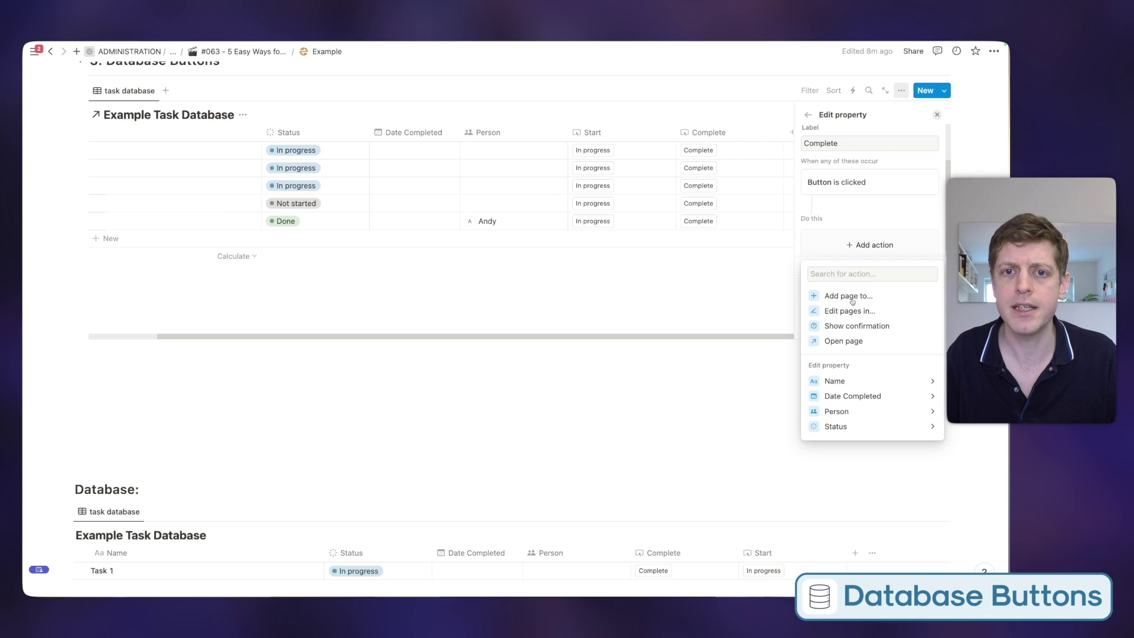
click(835, 426)
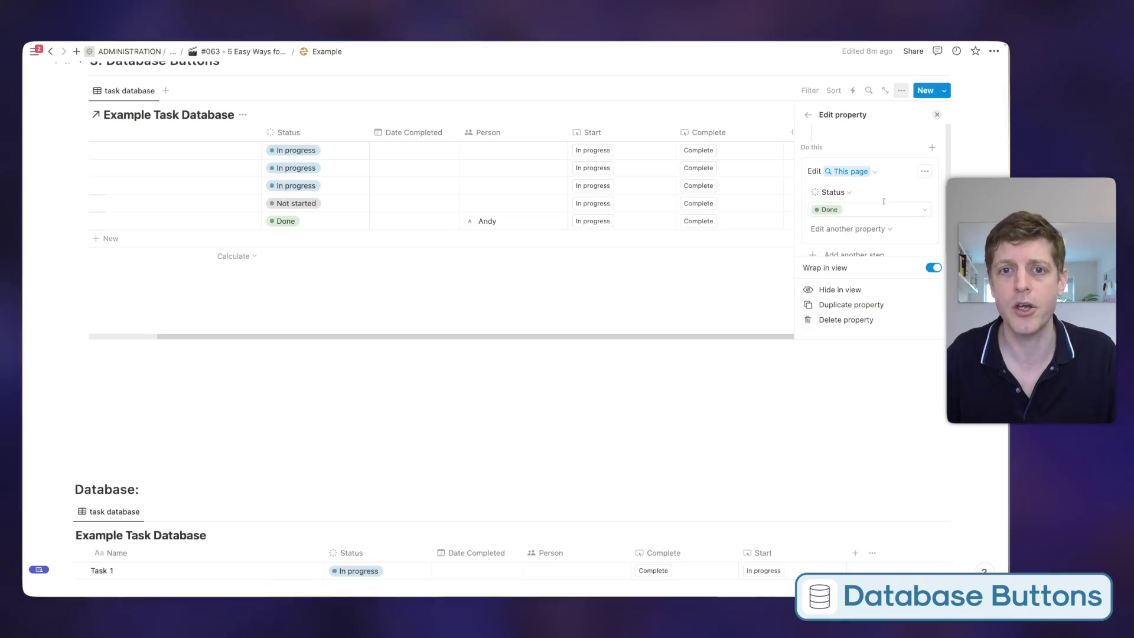
Step: Add a Person change to the Complete button's action that toggles the Person value
click(848, 230)
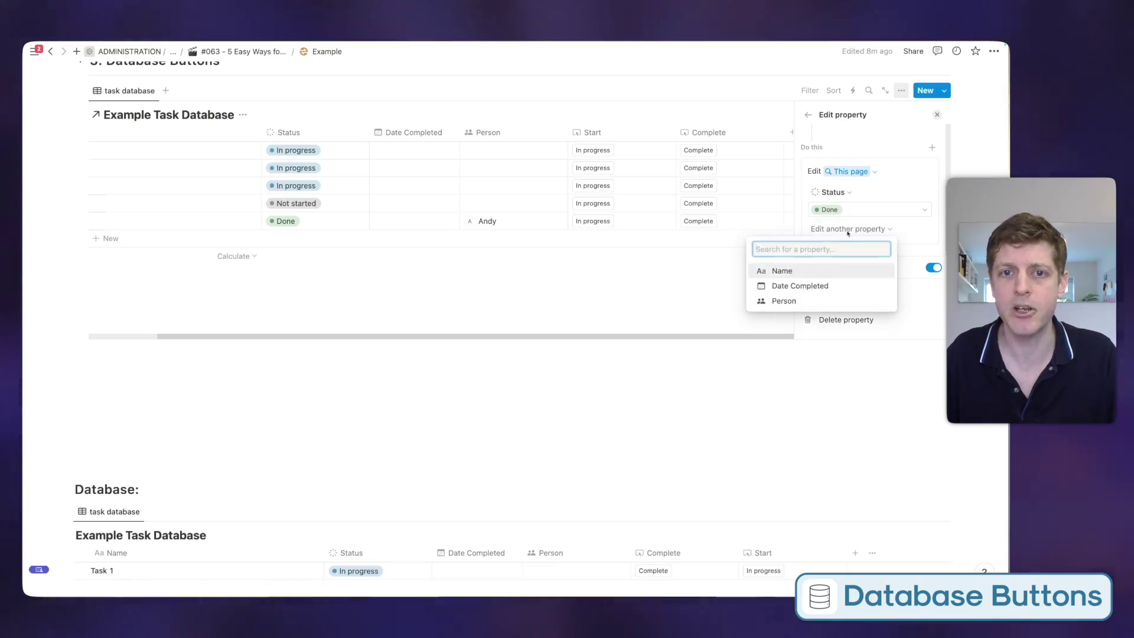
click(827, 300)
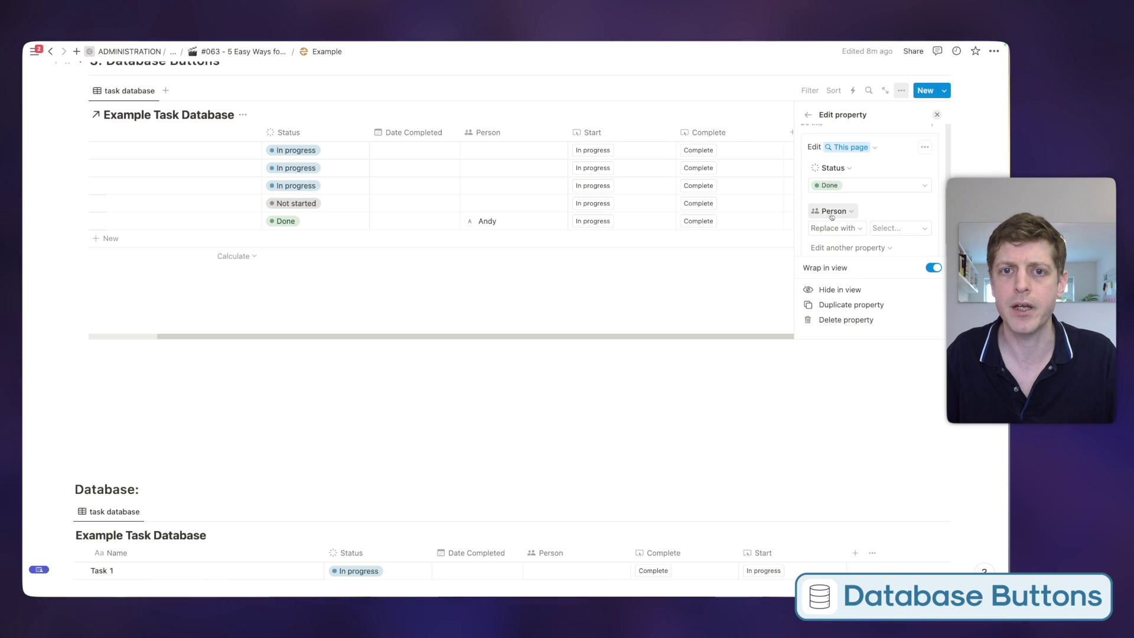
click(832, 226)
click(765, 291)
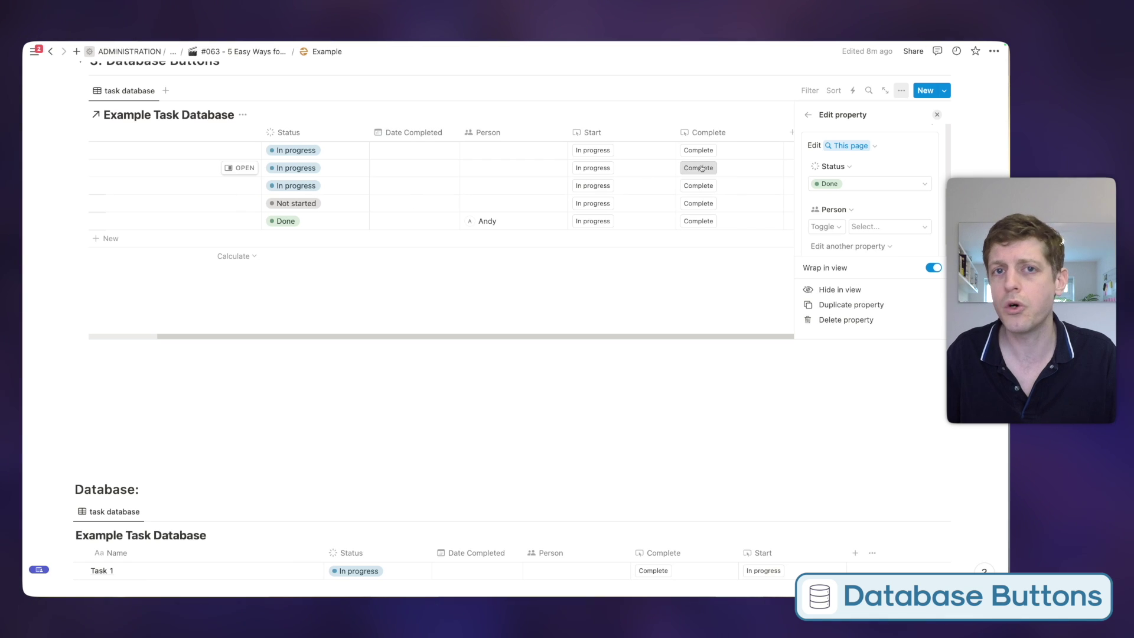
Step: Make the Complete button also set Date Completed to Now, then close the property panel
scroll(905, 197, down, 1)
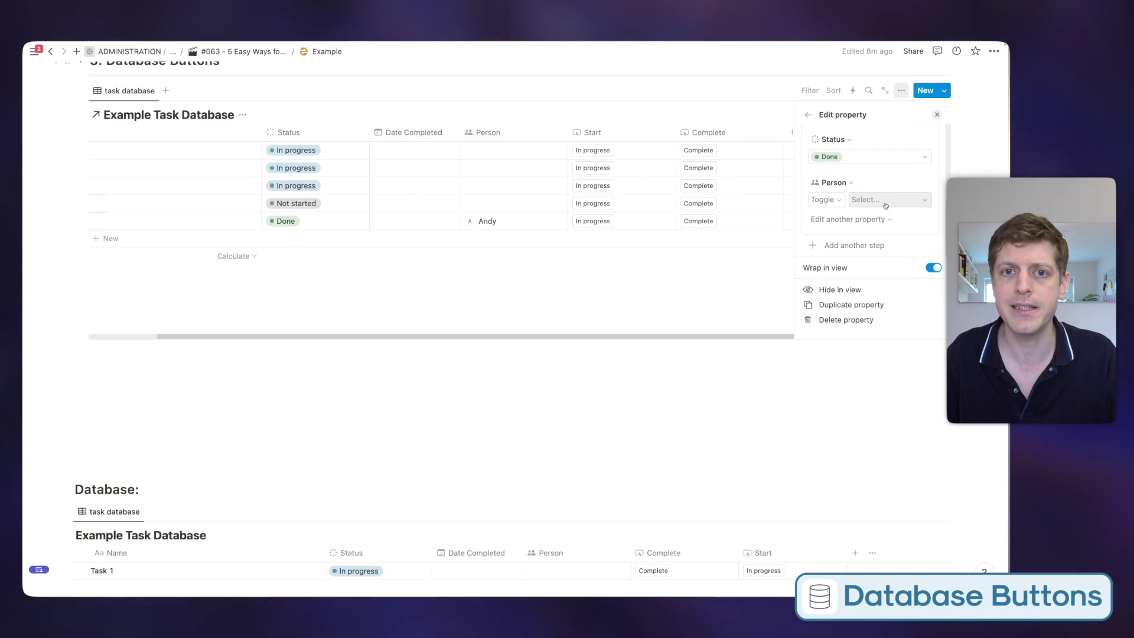
click(849, 220)
click(794, 275)
click(840, 244)
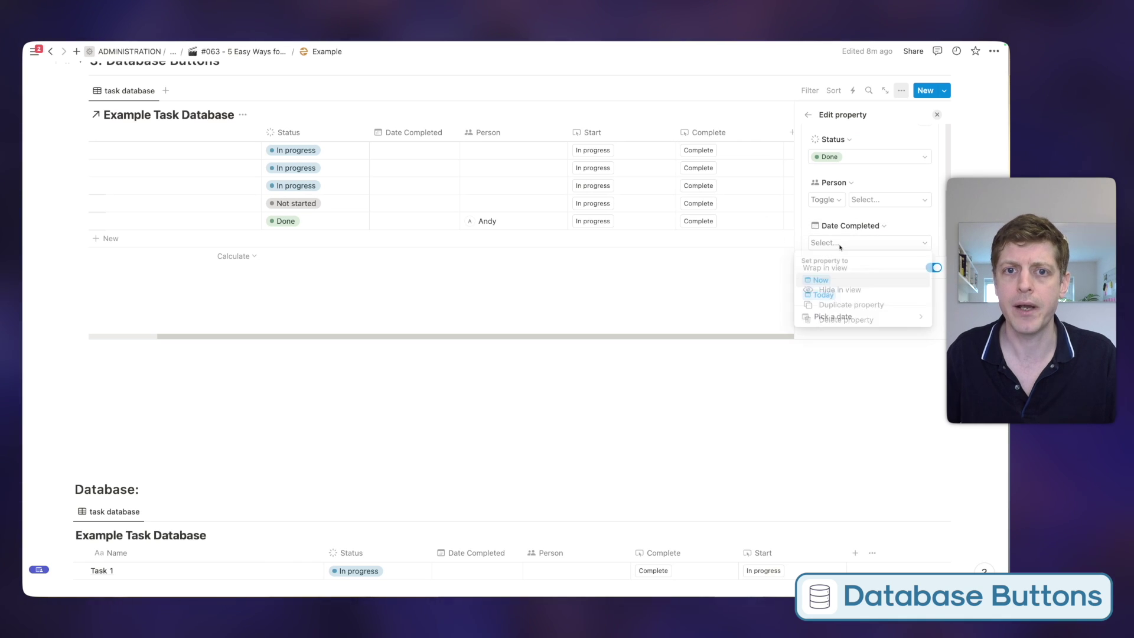
click(820, 281)
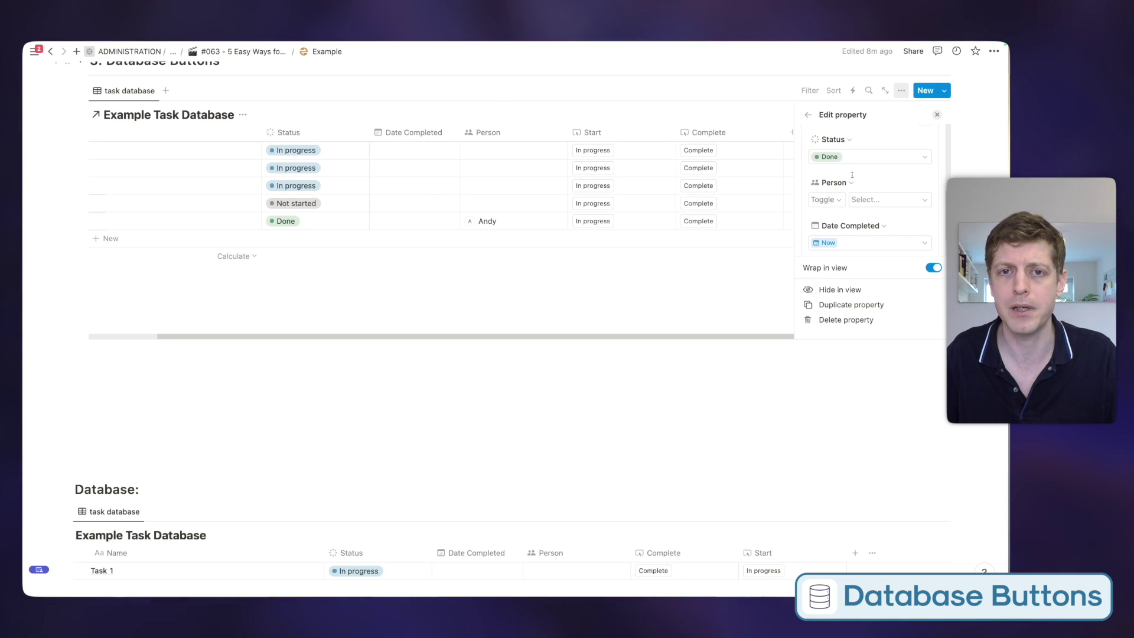
click(937, 115)
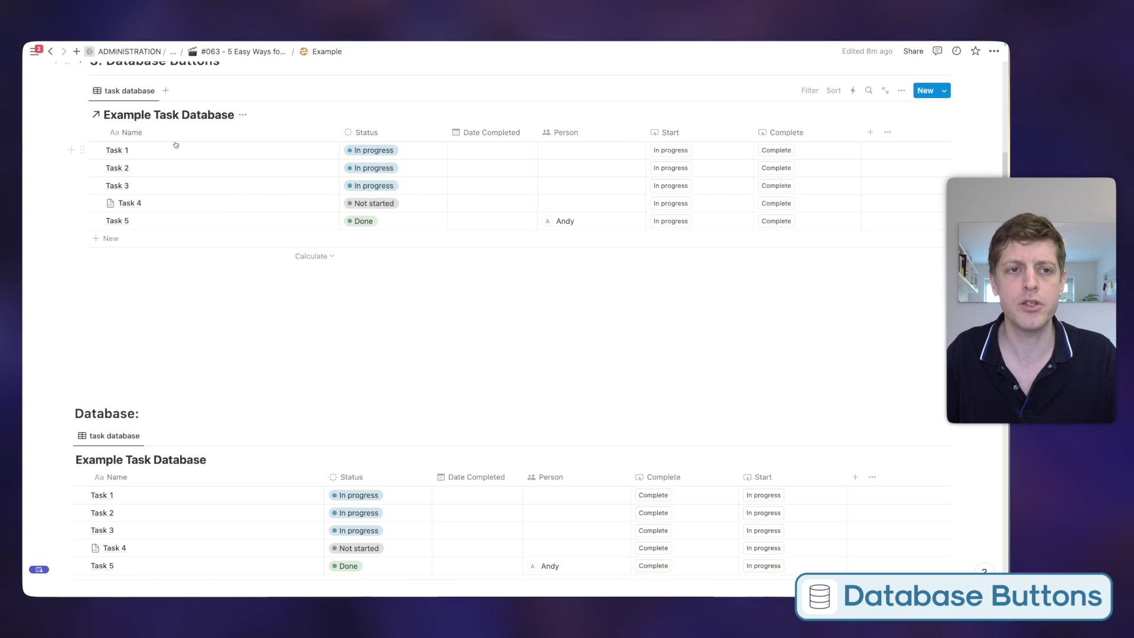
Step: Assign a teammate to Task 1, mark it Complete, and widen the Date Completed column
click(563, 152)
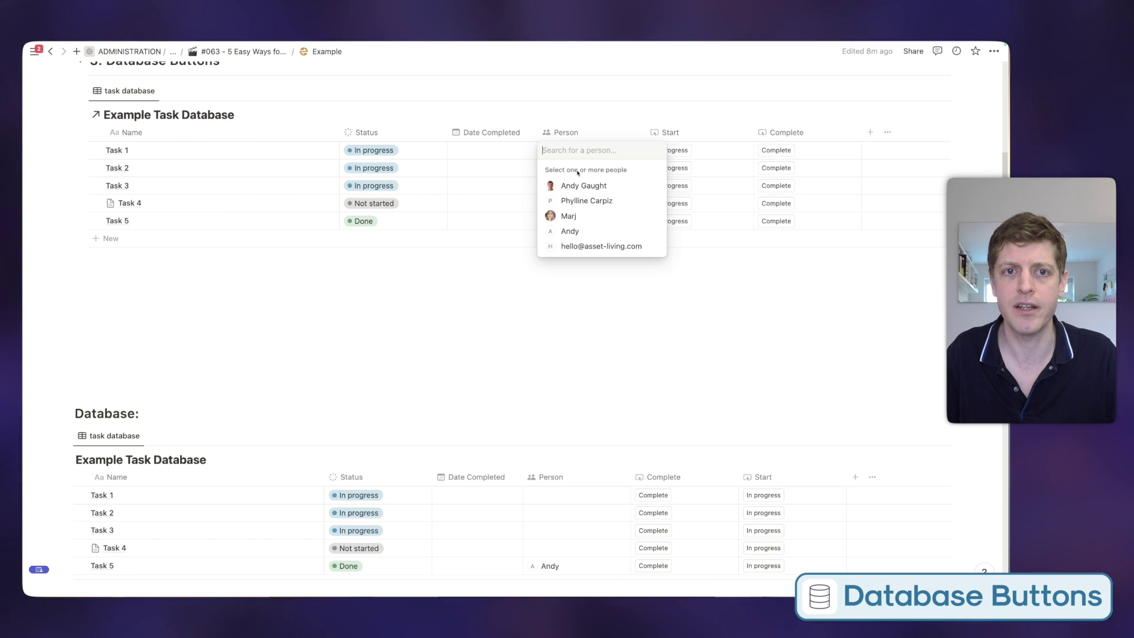
click(573, 186)
key(Escape)
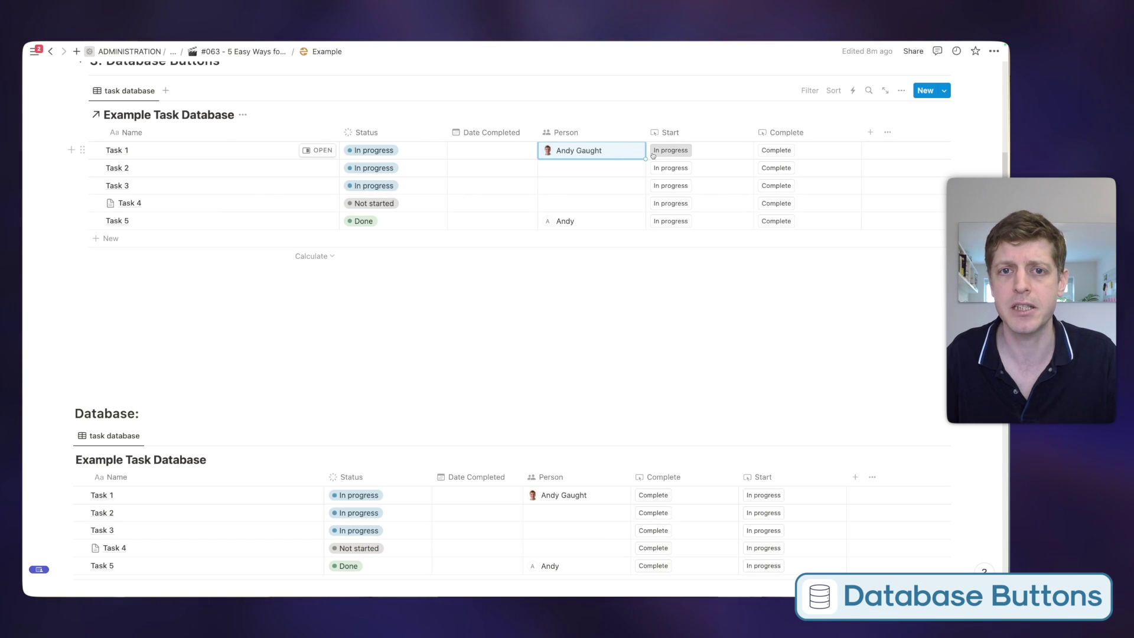
click(786, 152)
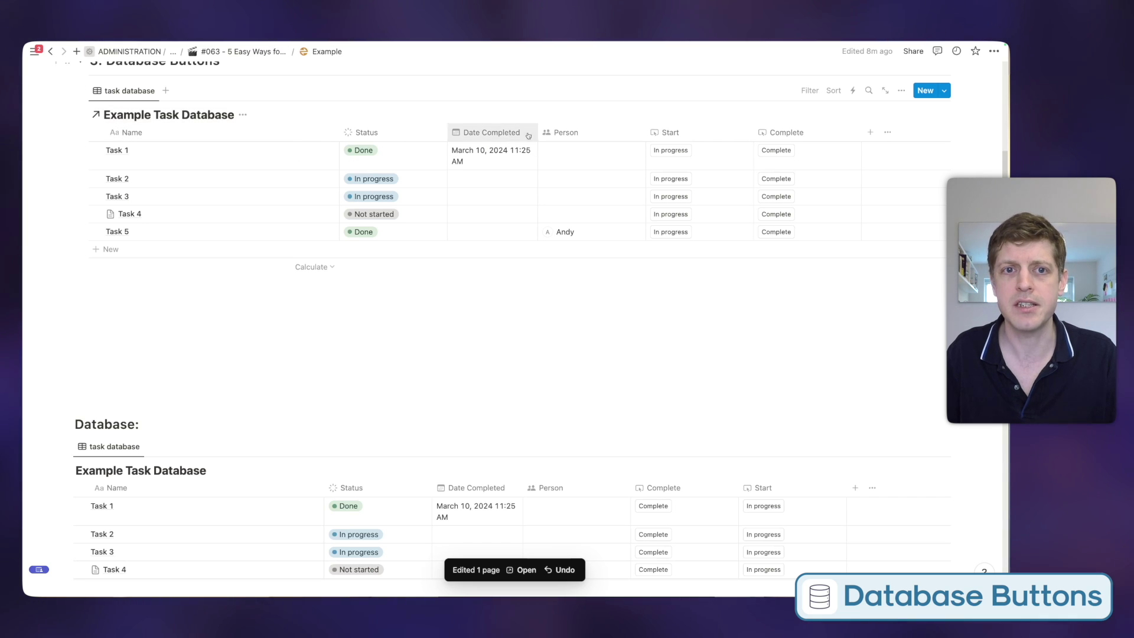
drag(538, 132, 578, 133)
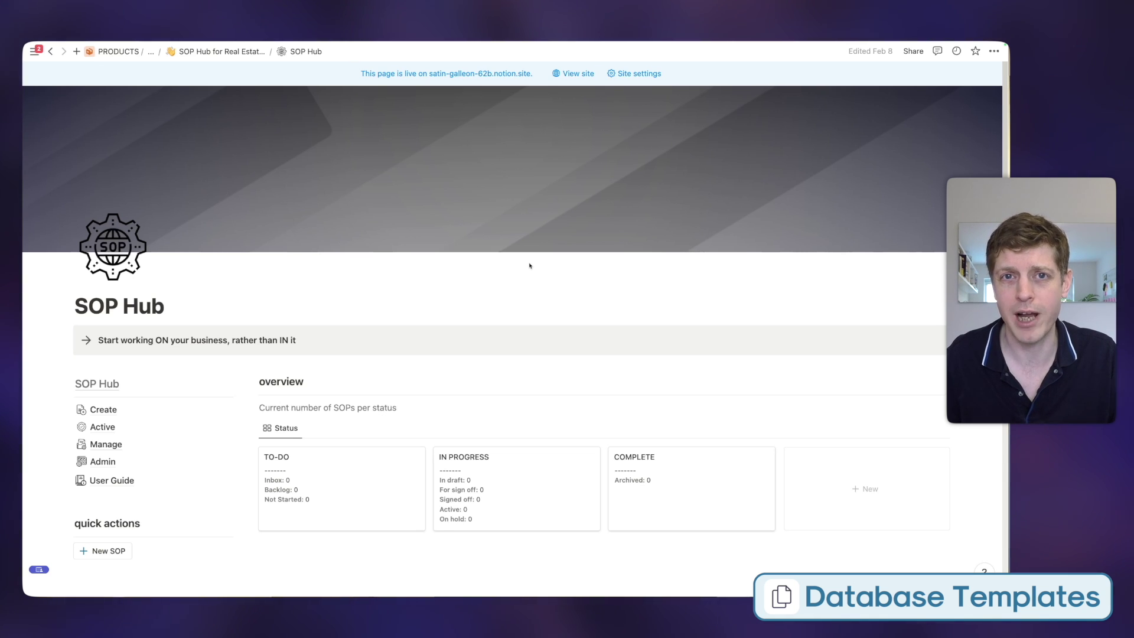
Step: Create a page from the New Funding SOP template in the lifecycle database
scroll(564, 272, down, 10)
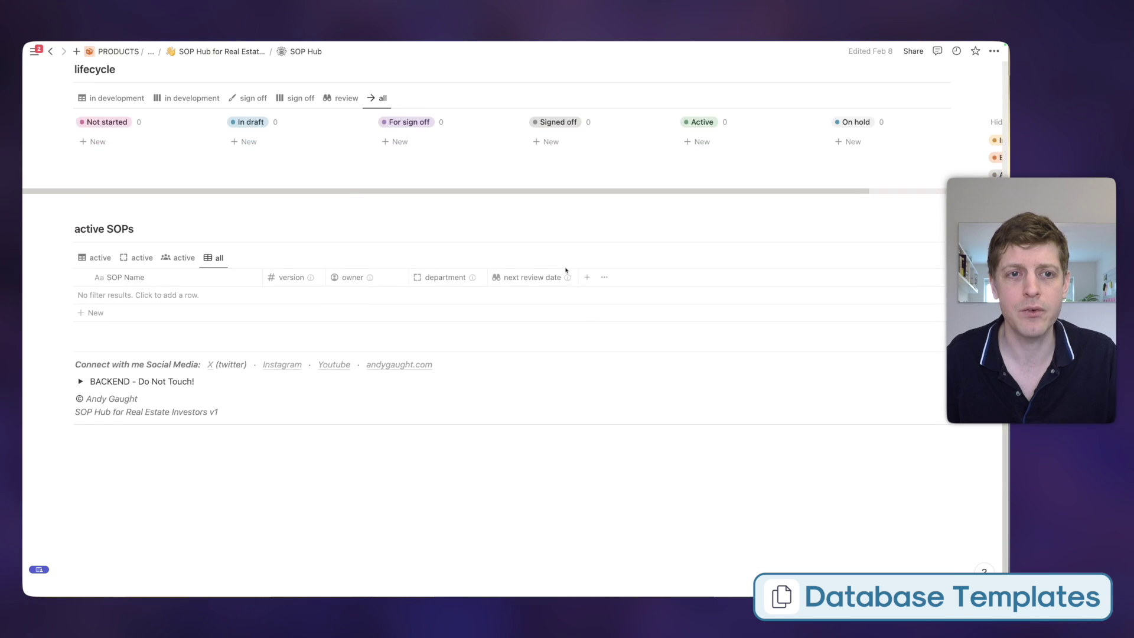
scroll(591, 272, up, 2)
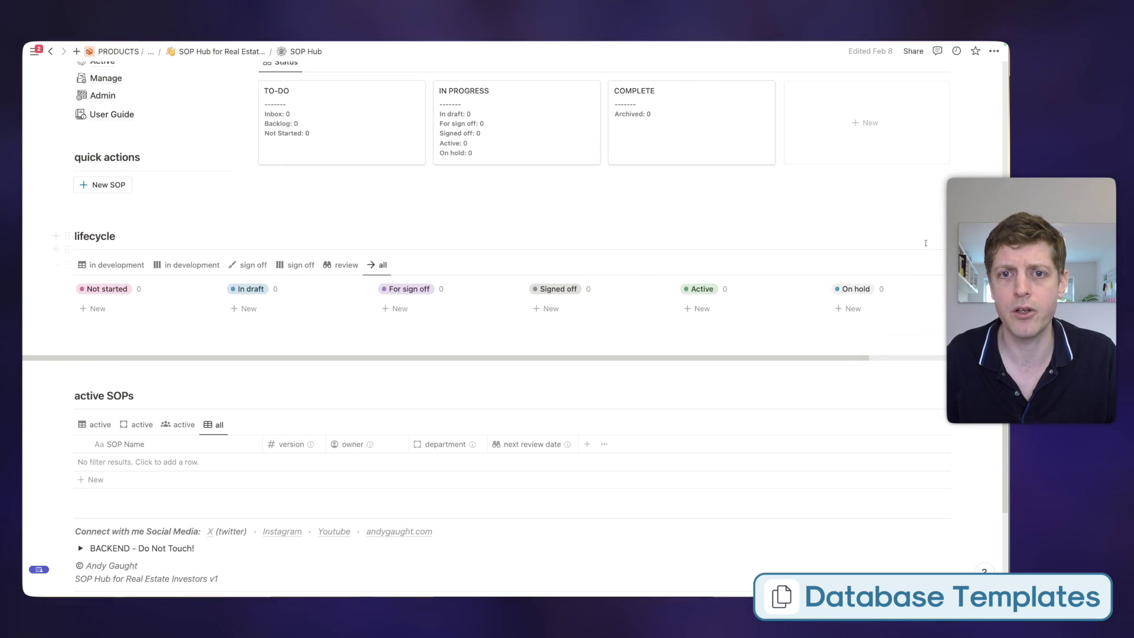
click(945, 266)
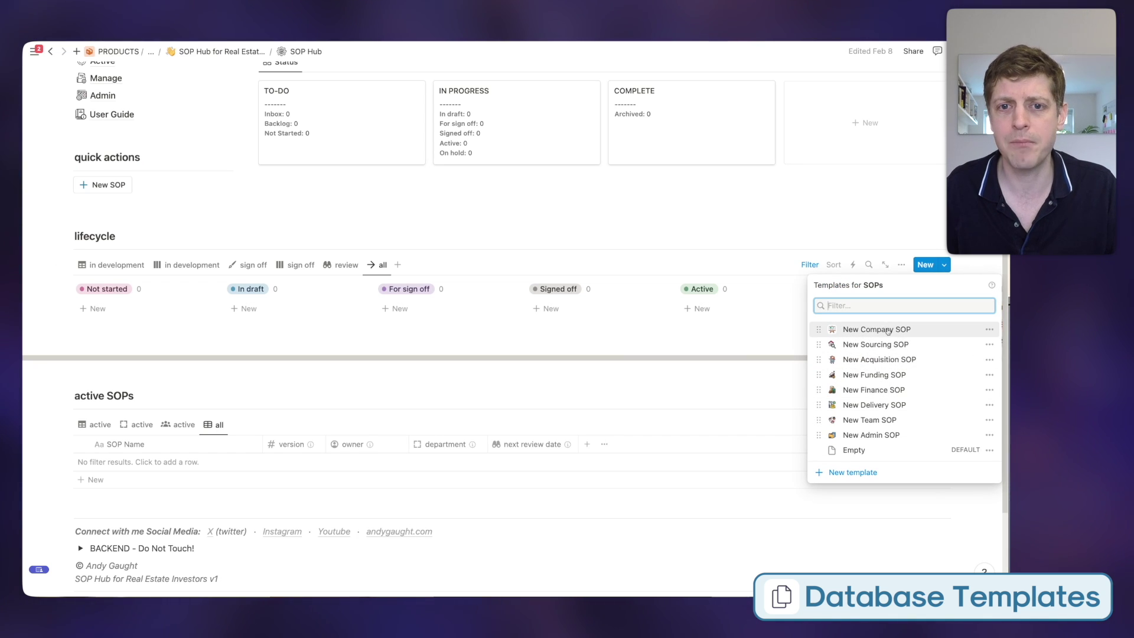
click(884, 376)
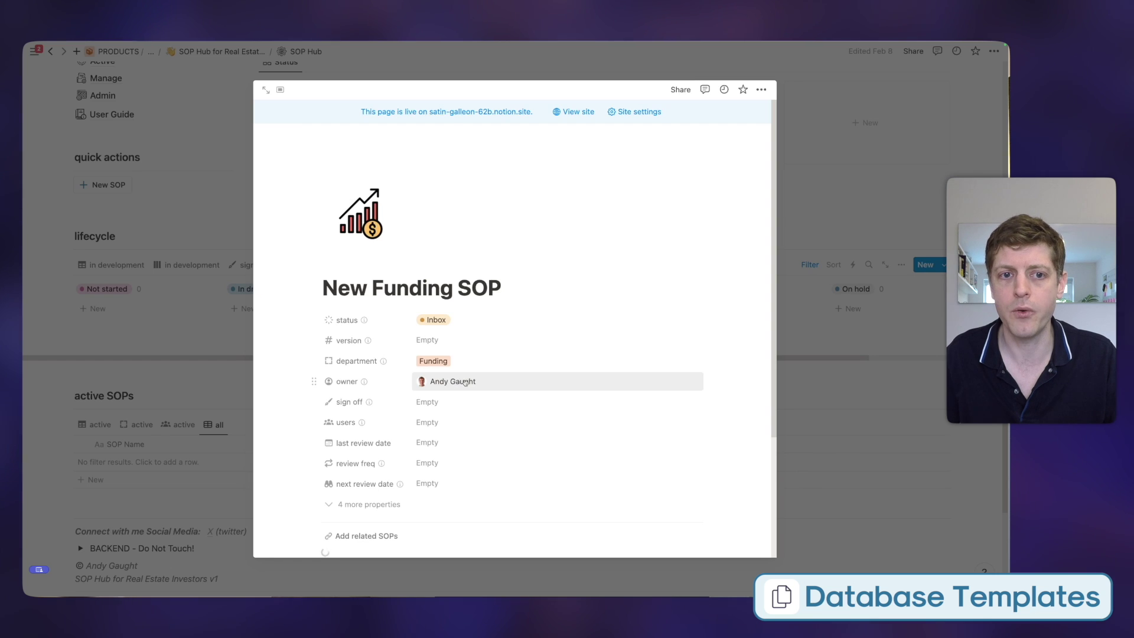
Step: Scroll through the New Funding SOP sections, then open it as a full page
scroll(465, 382, down, 4)
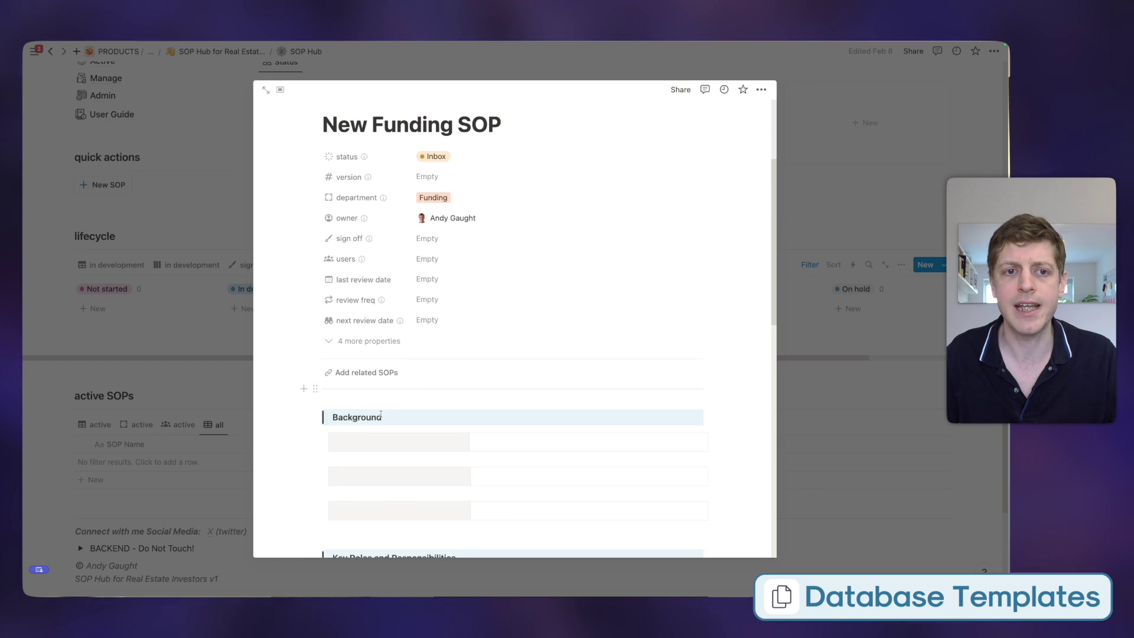
scroll(423, 309, down, 5)
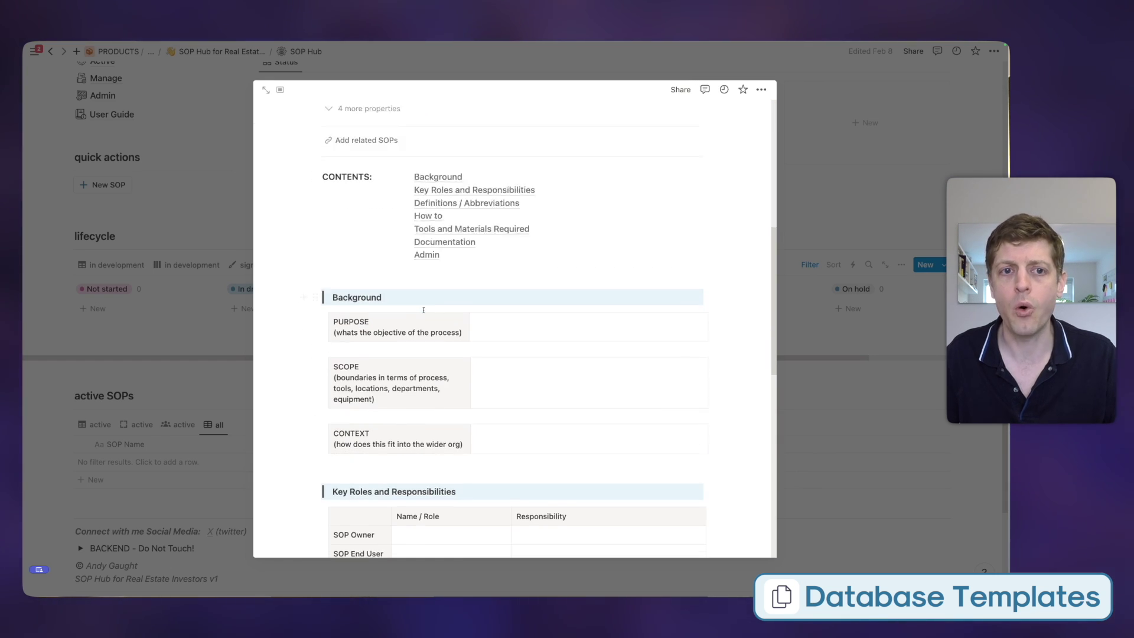
scroll(423, 309, down, 1)
scroll(424, 309, down, 10)
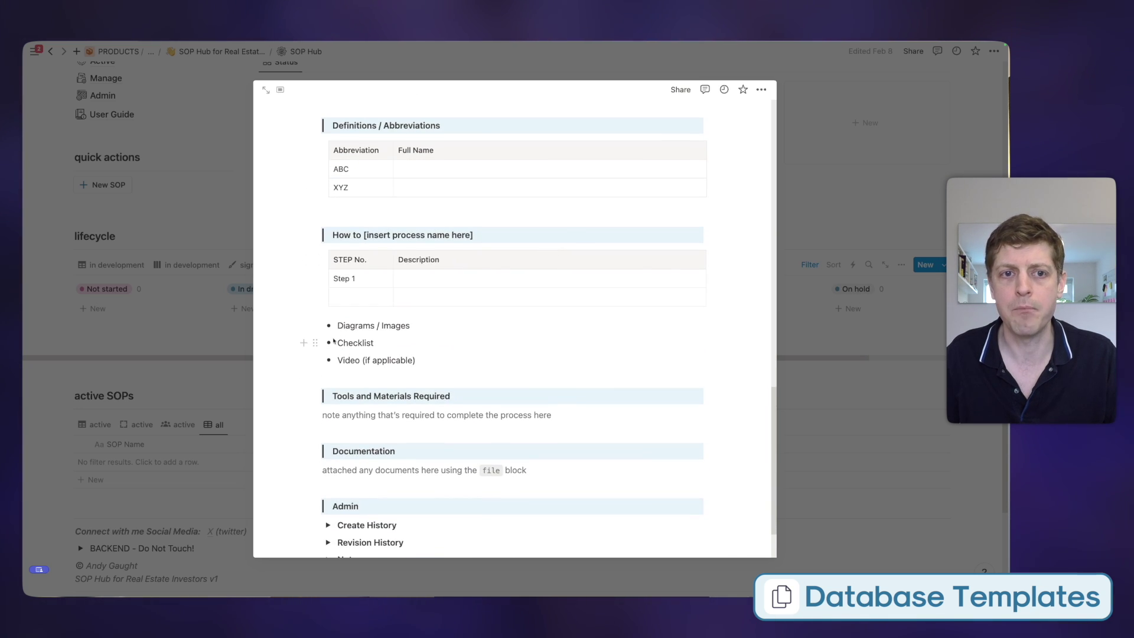
scroll(437, 319, down, 2)
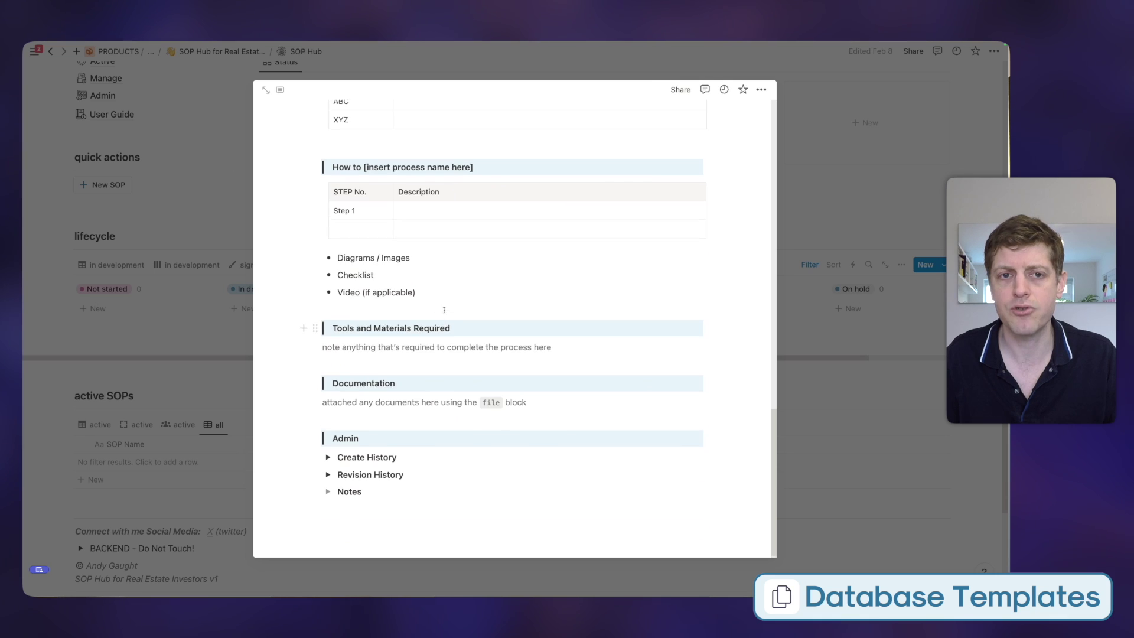
scroll(443, 310, up, 15)
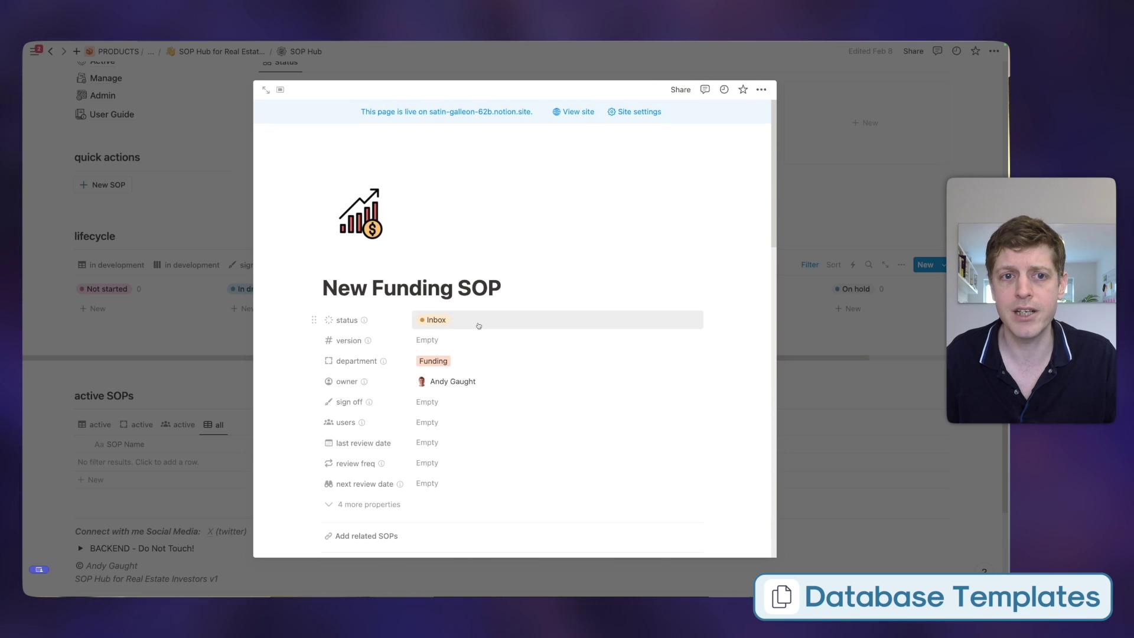
scroll(452, 321, down, 5)
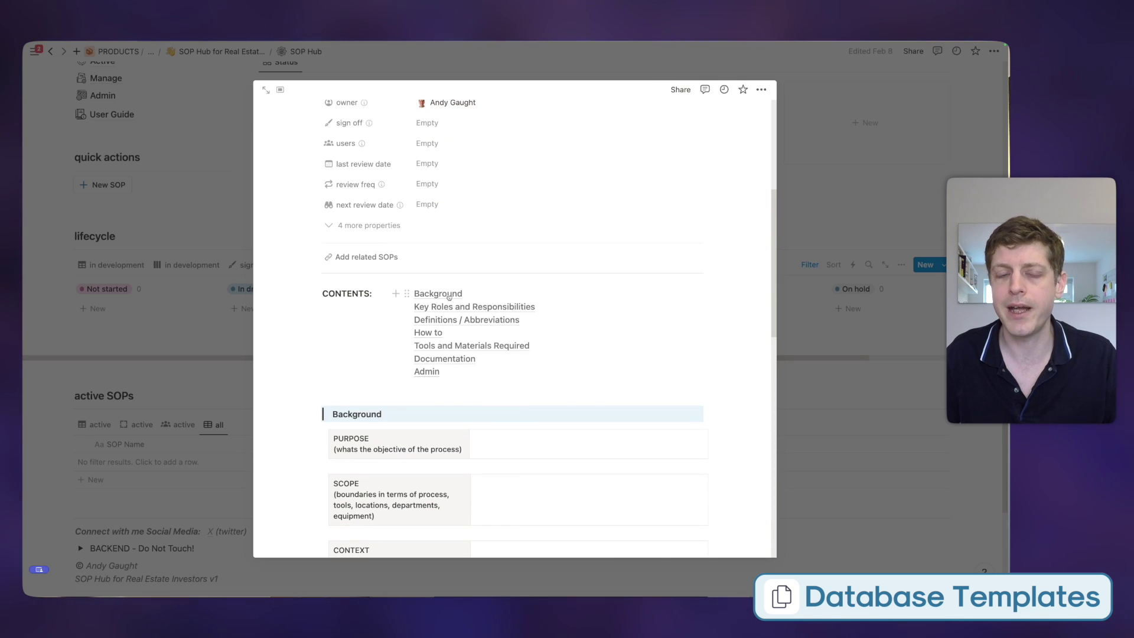
click(451, 321)
scroll(494, 384, down, 5)
scroll(494, 408, down, 5)
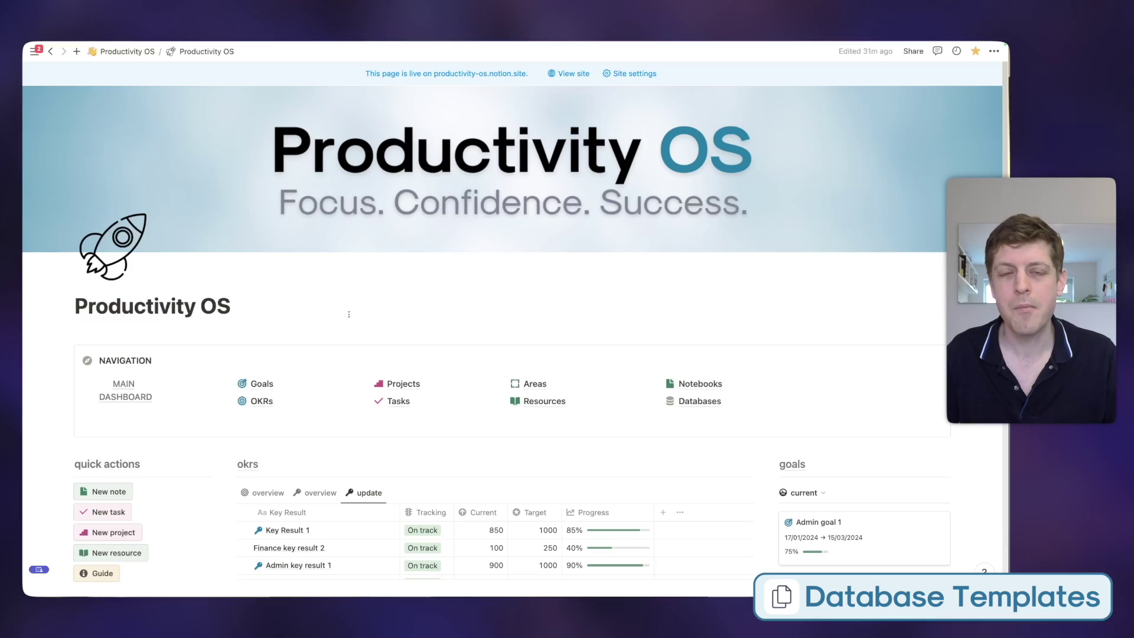
Step: Show the Templates for Weeks list from the week database's New dropdown
scroll(349, 316, down, 10)
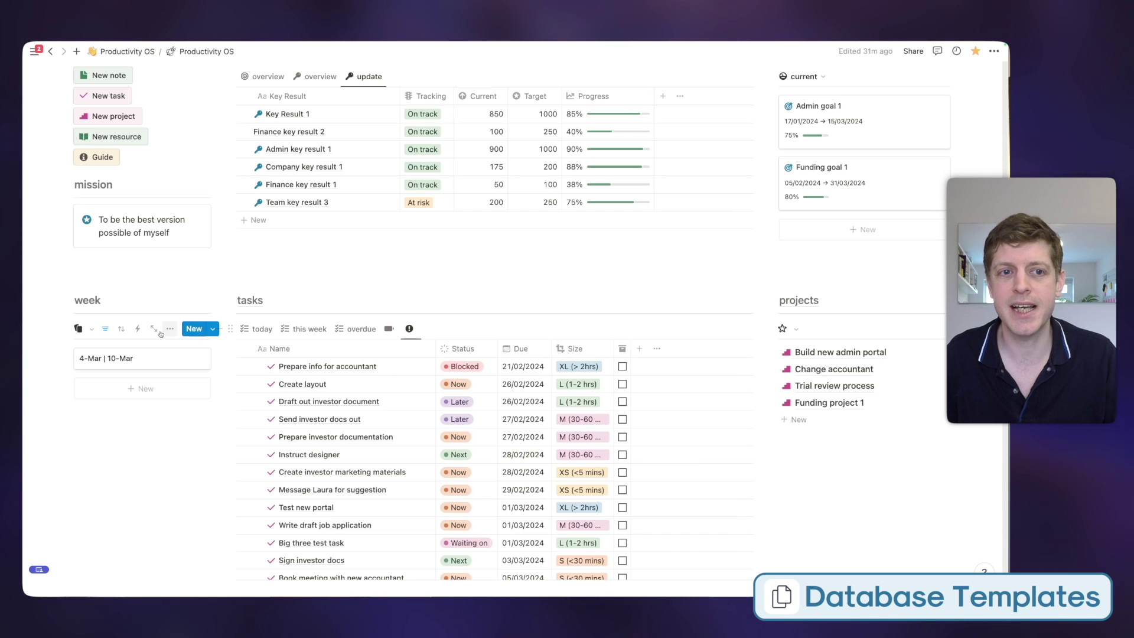
scroll(201, 332, up, 2)
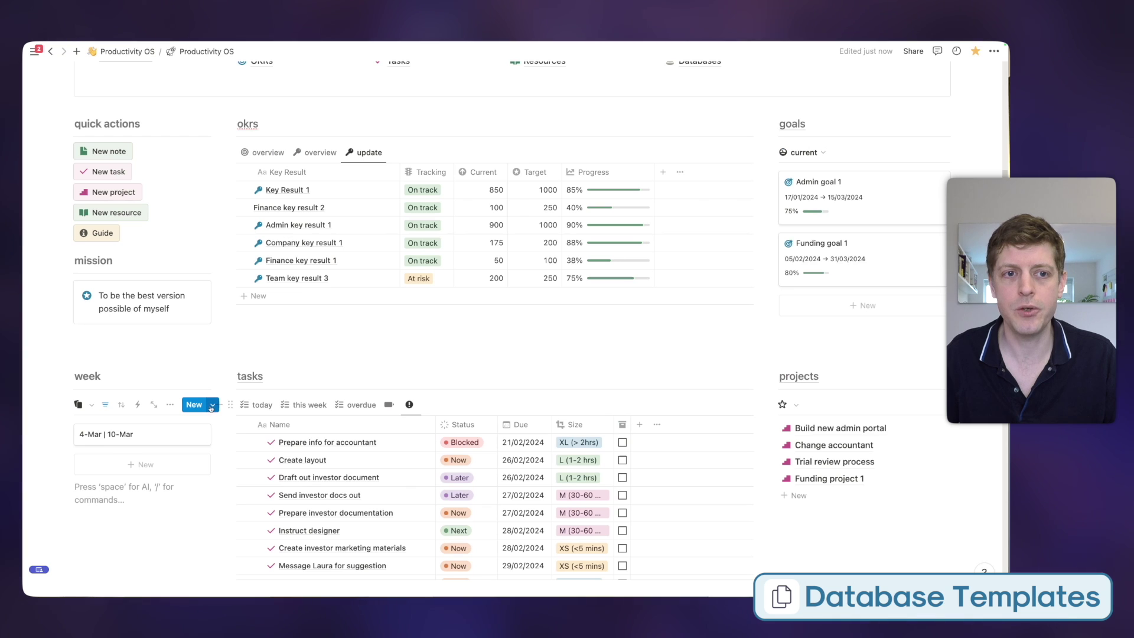
click(211, 407)
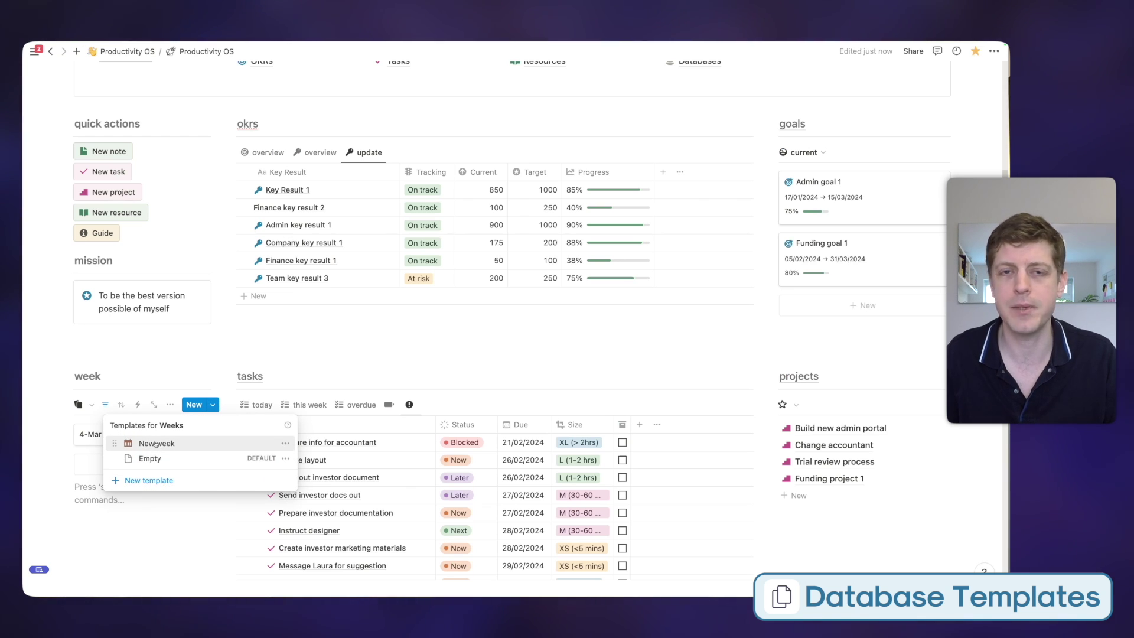
Step: Create a Weeks template titled 'New week' with a calendar icon from the 'week' icon search
click(148, 480)
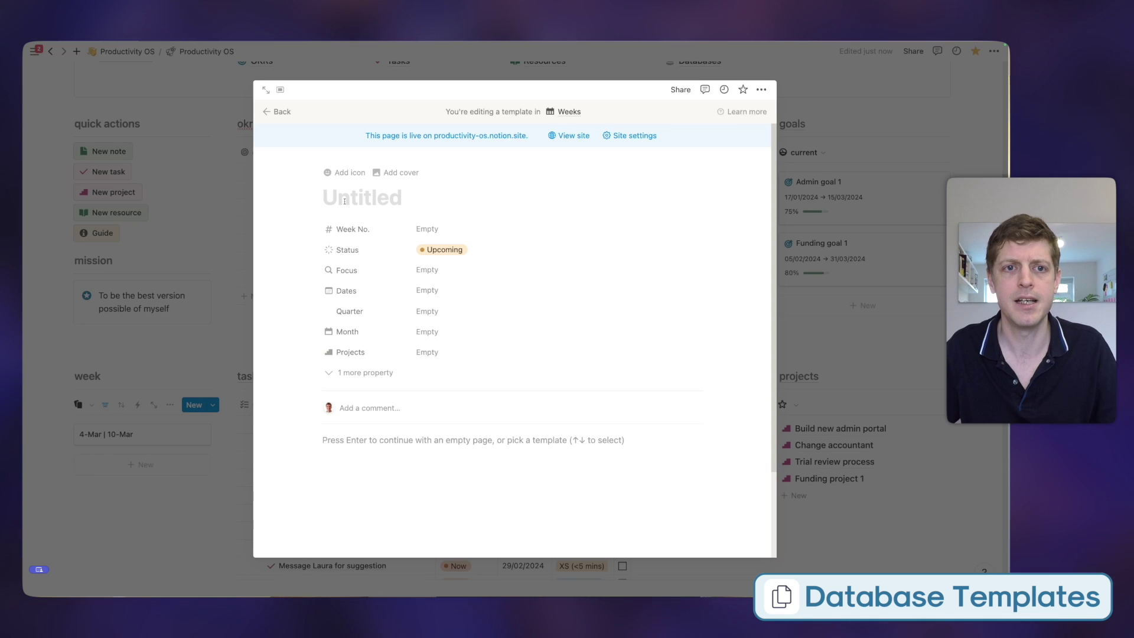
text(New week)
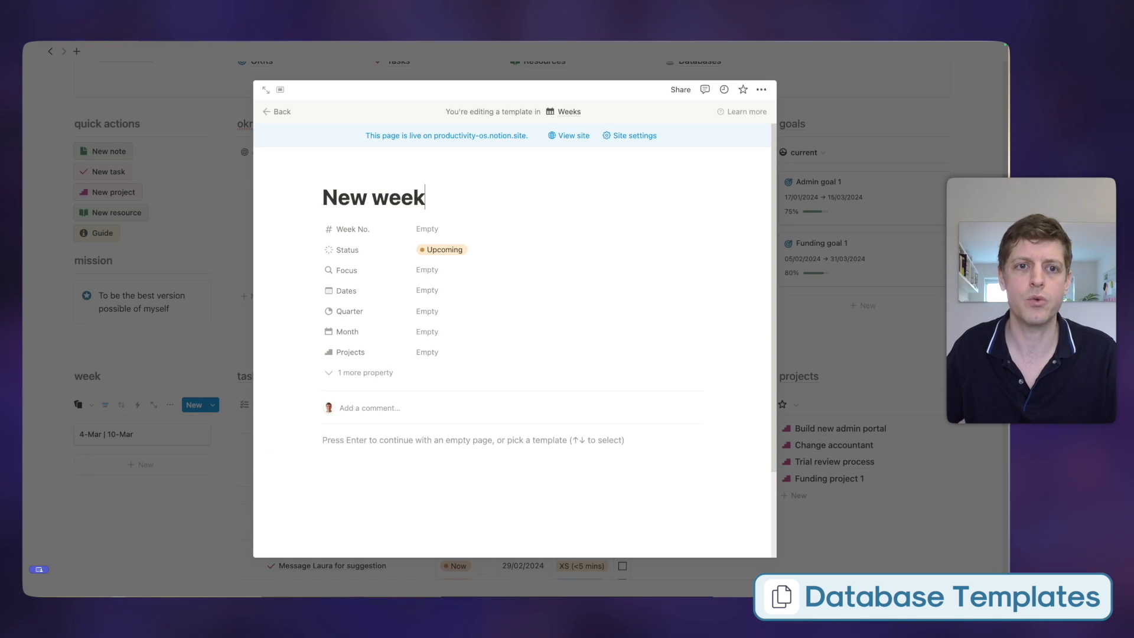
click(346, 176)
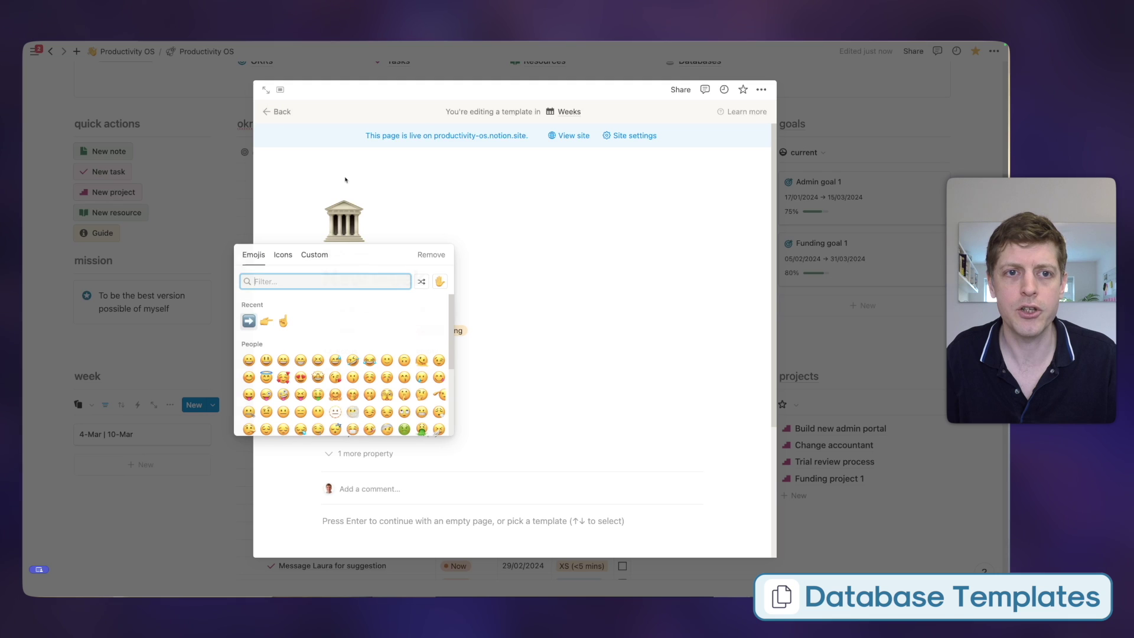
click(282, 255)
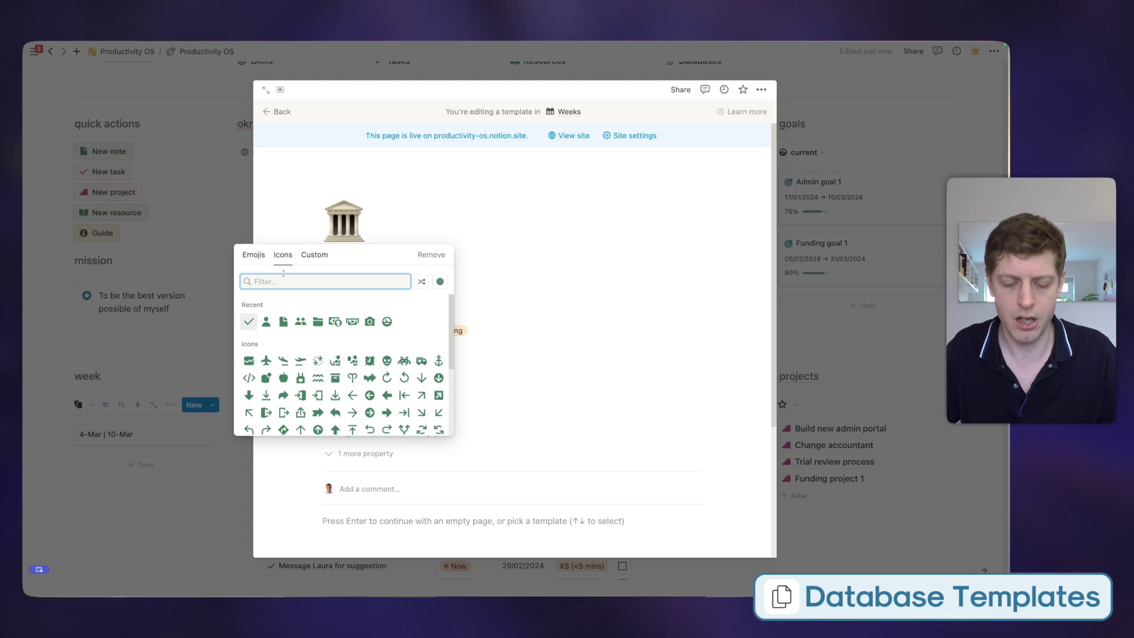
text(week)
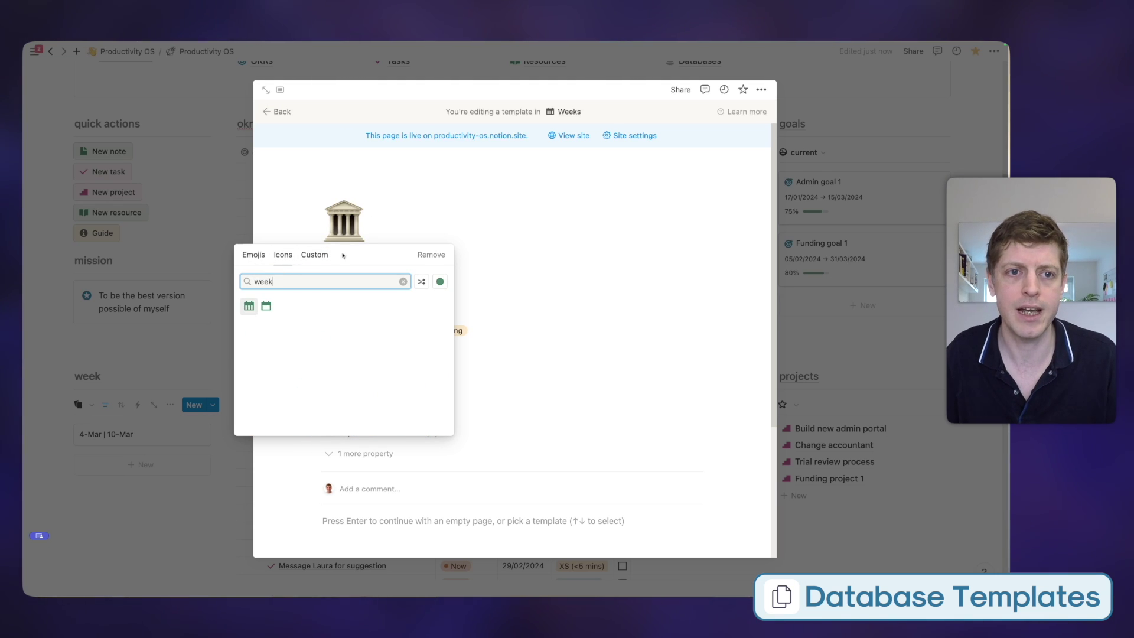
click(248, 306)
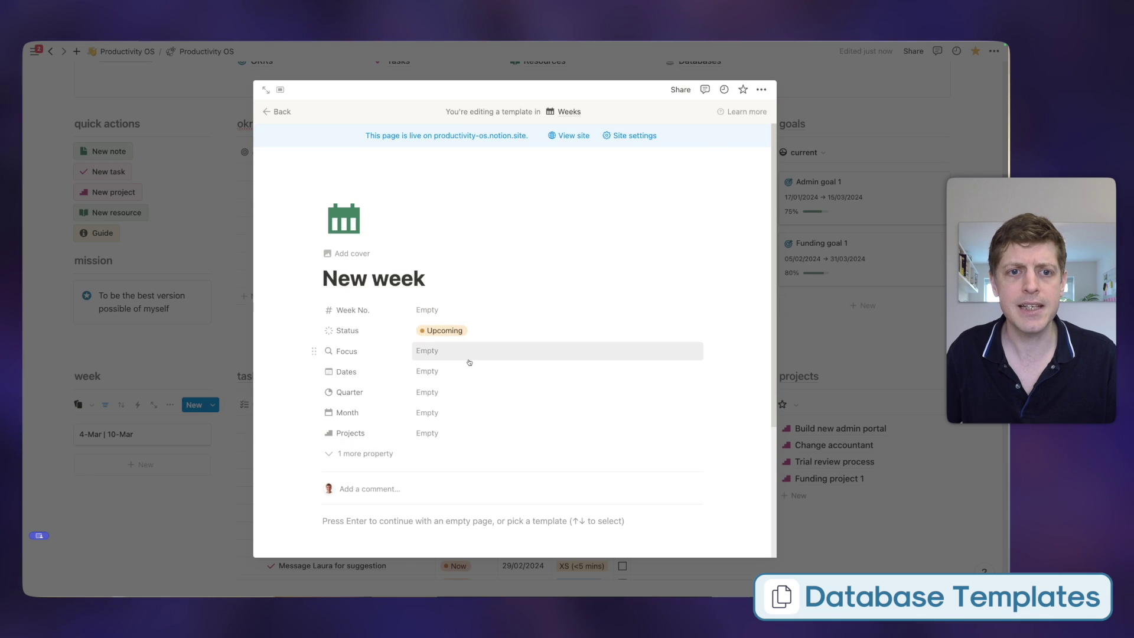
scroll(392, 458, down, 2)
click(383, 427)
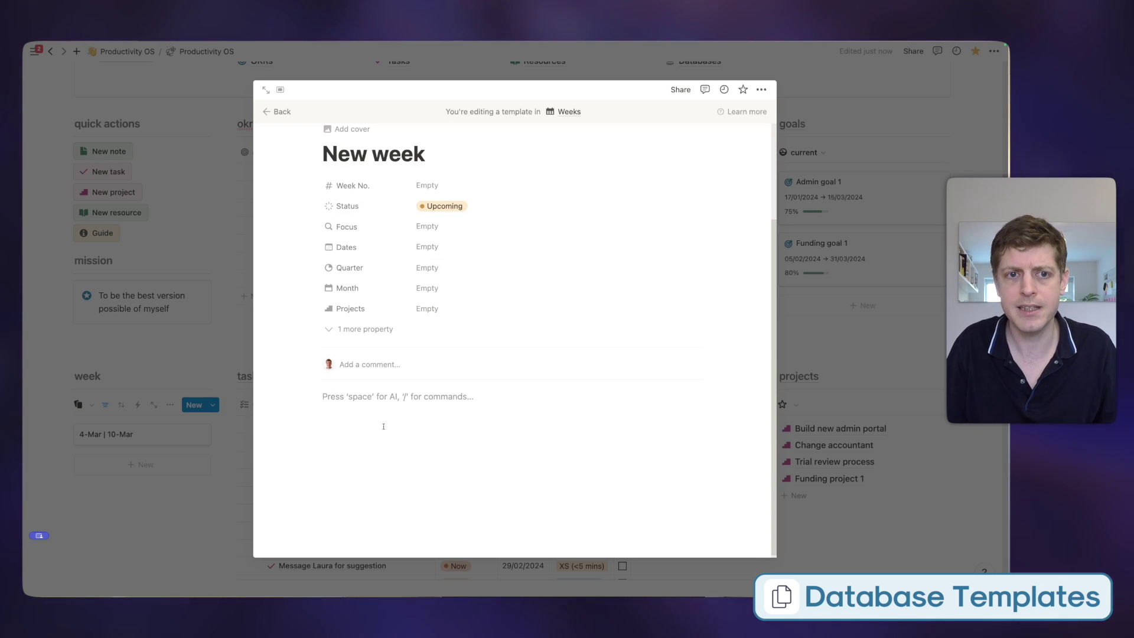
Step: Type Capture, Clear and Plan on separate lines in the template body
text(Ca)
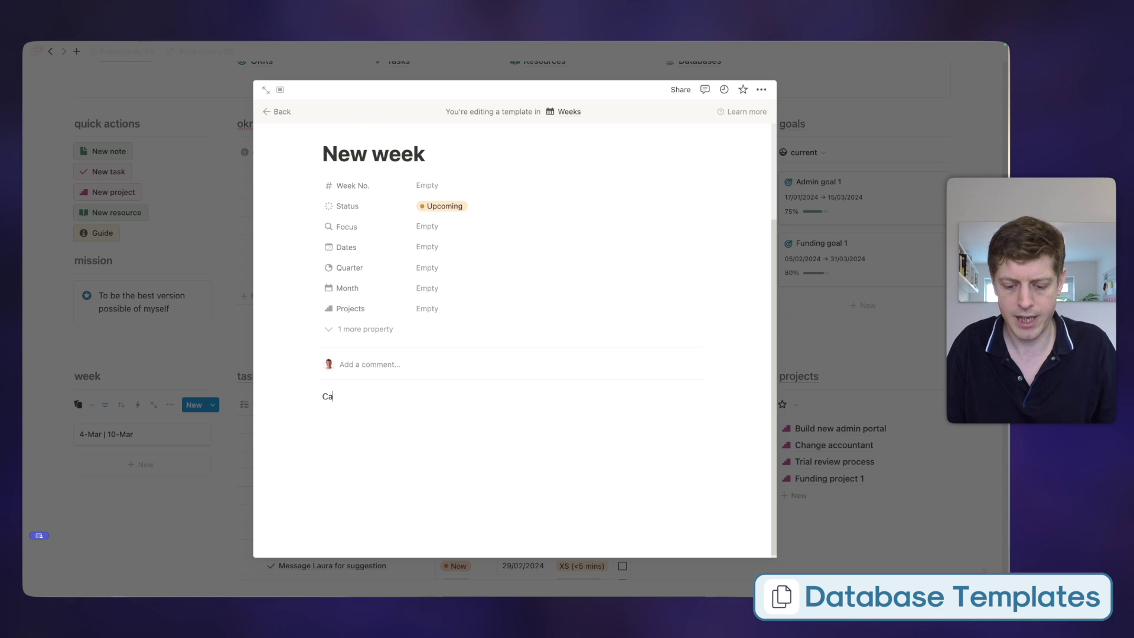
text(pture)
key(Return)
key(Return)
text(Cl)
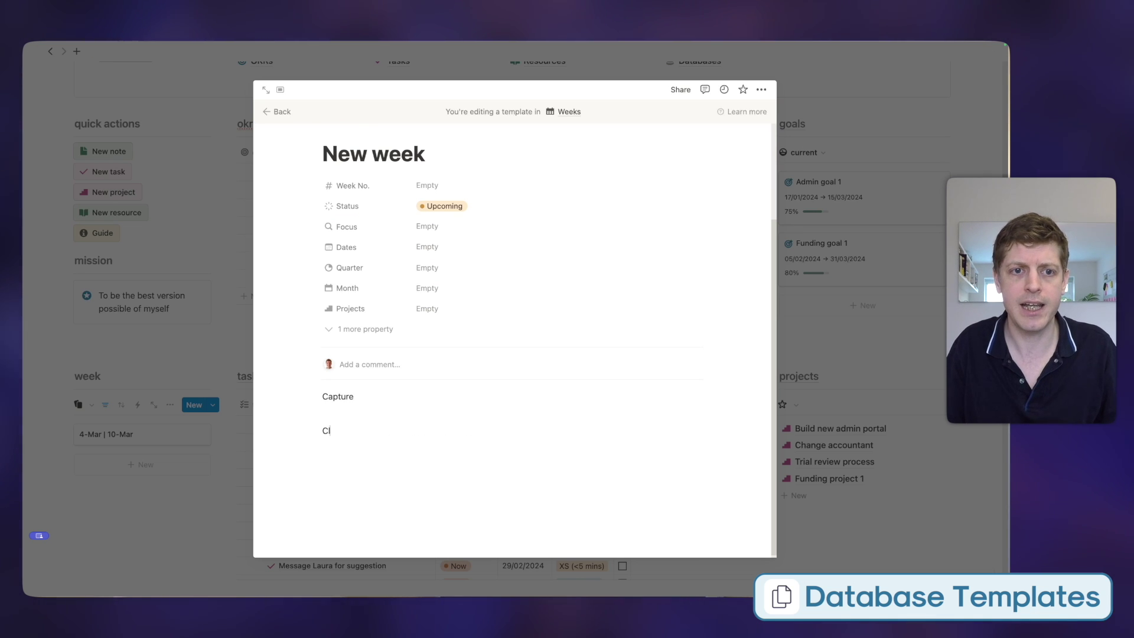
text(ear)
key(Return)
key(Return)
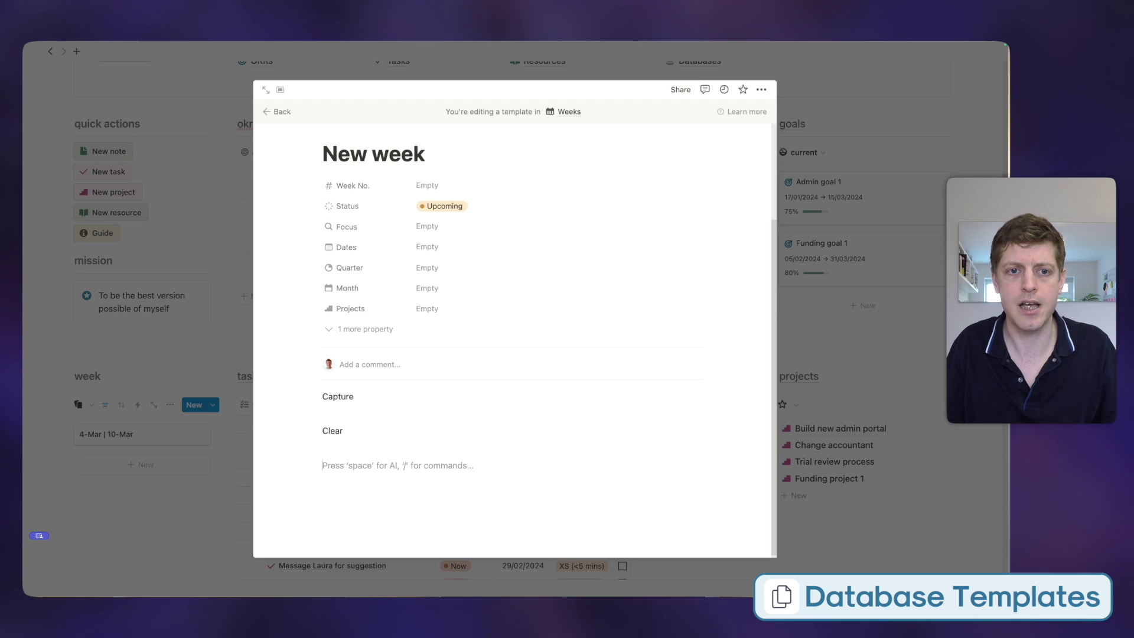
text(Plan)
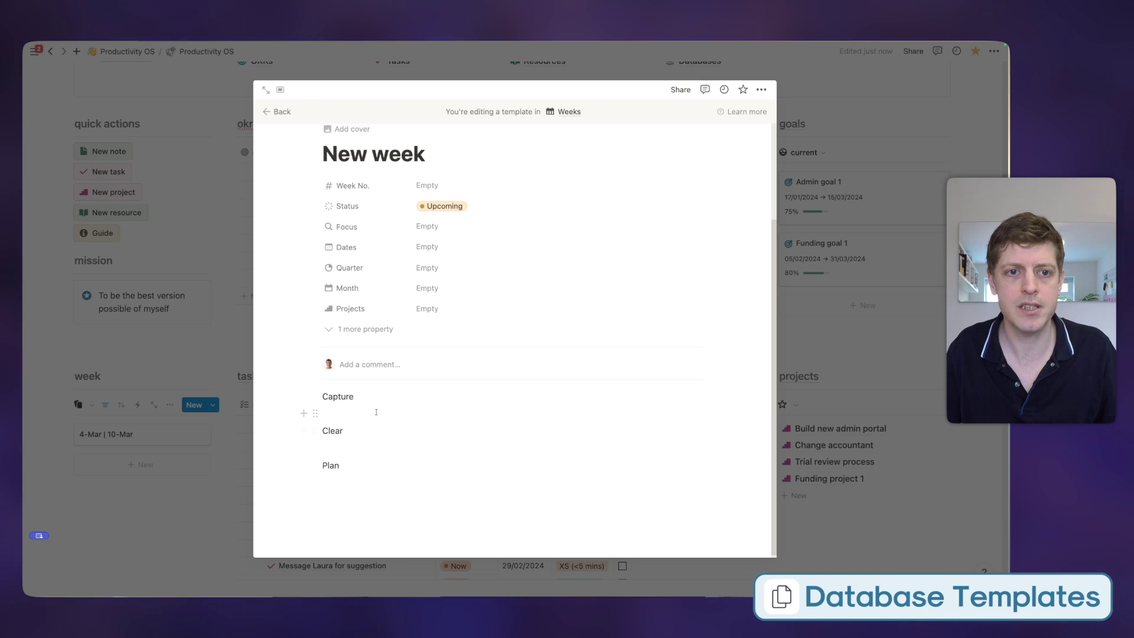
Step: Turn the Capture through Plan blocks into Heading 2 headings
drag(282, 395, 332, 434)
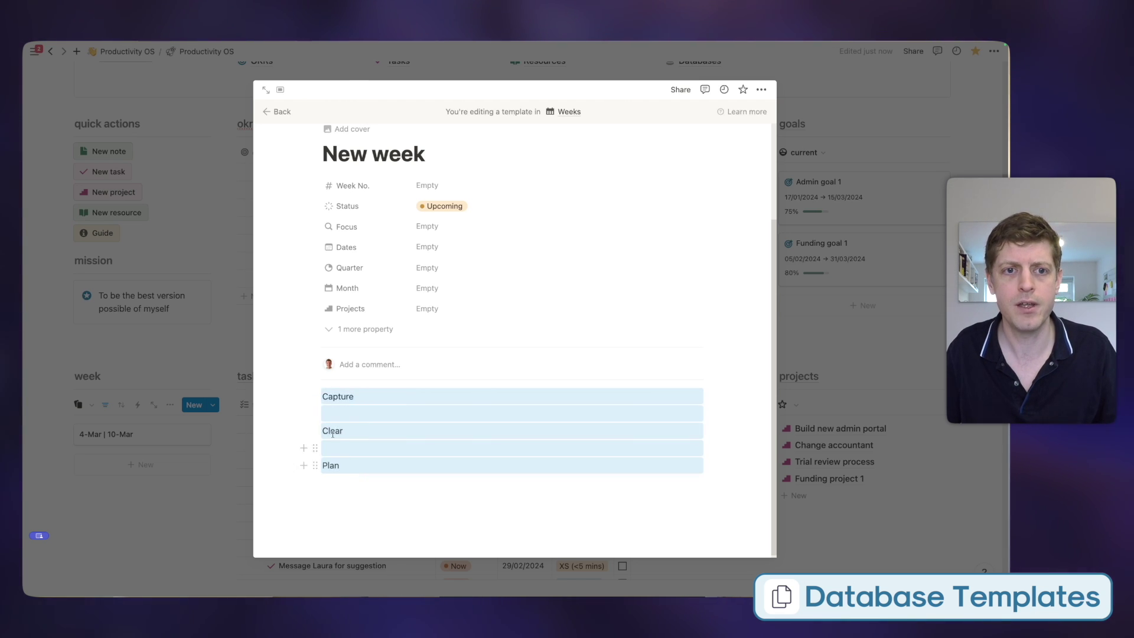
click(316, 395)
mouse_move(236, 377)
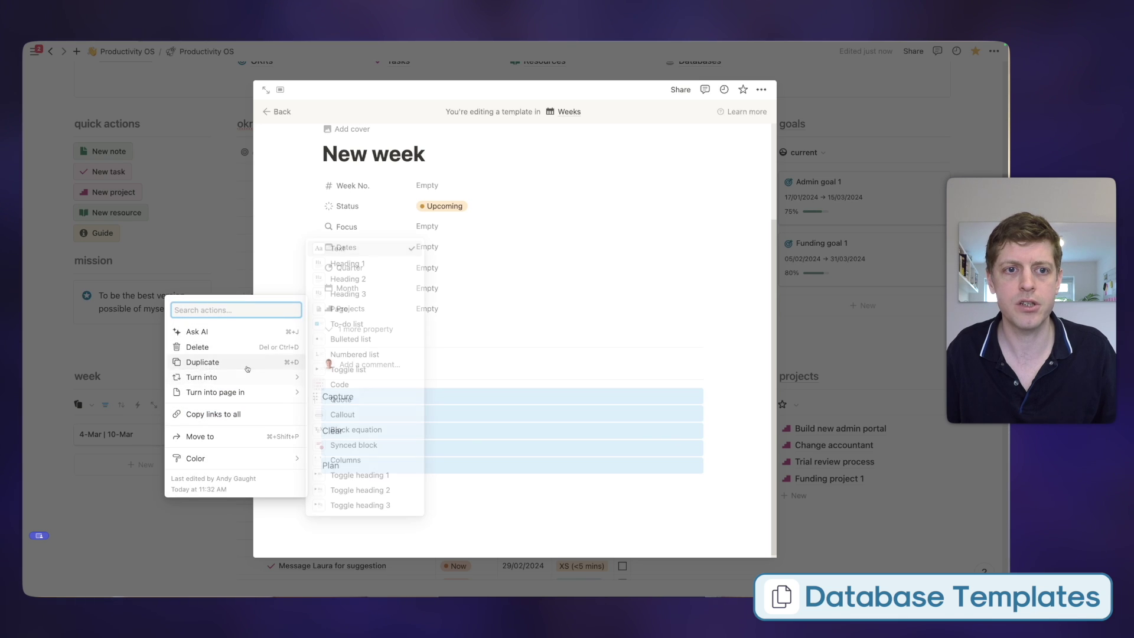
click(348, 279)
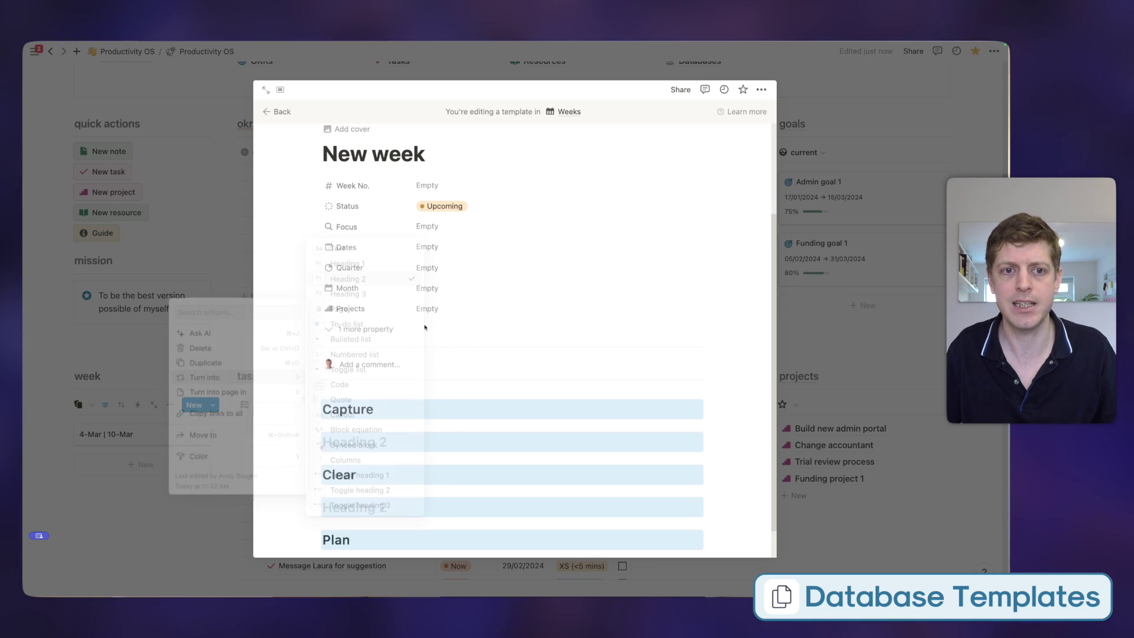
click(391, 430)
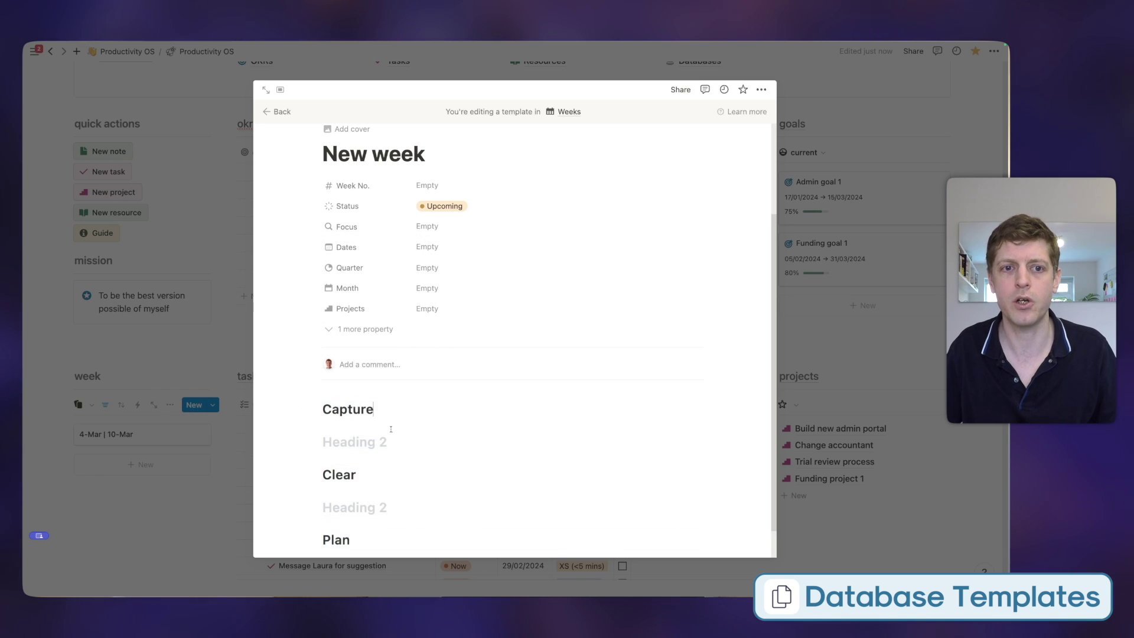
Step: Turn the empty heading under Capture into a plain text line, trying the [] and - shortcuts
click(338, 444)
key(BackSpace)
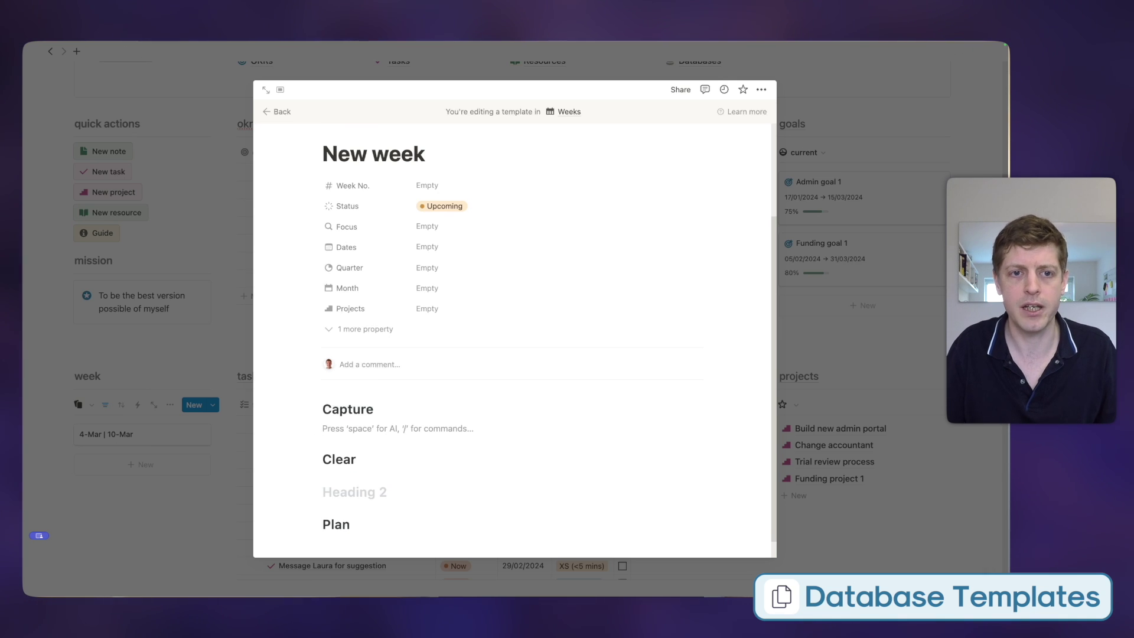
text([])
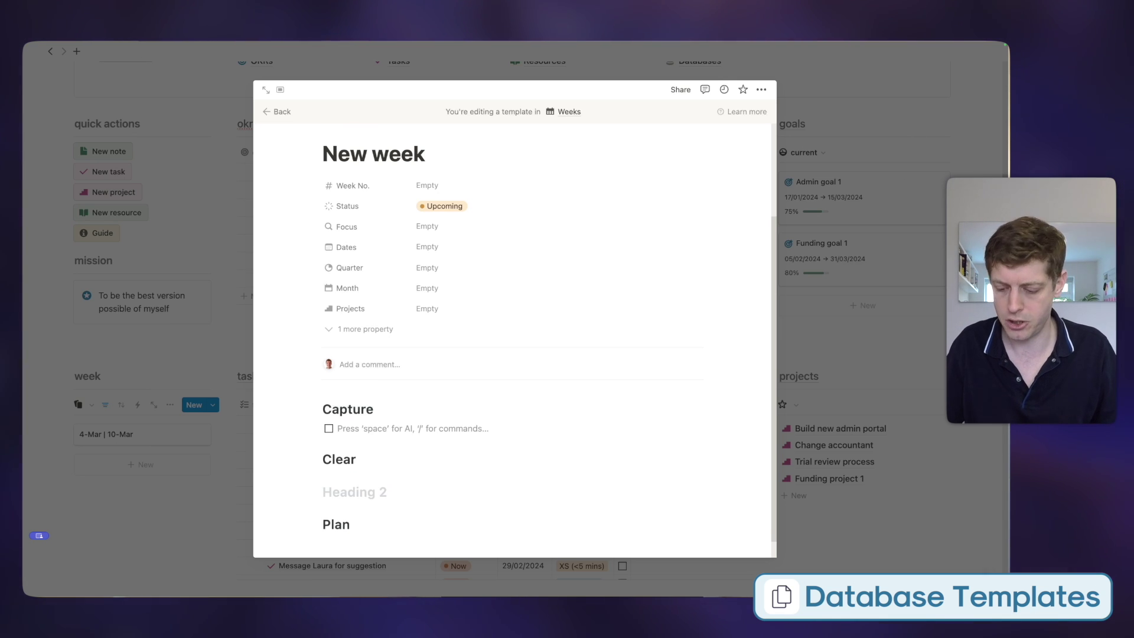
key(BackSpace)
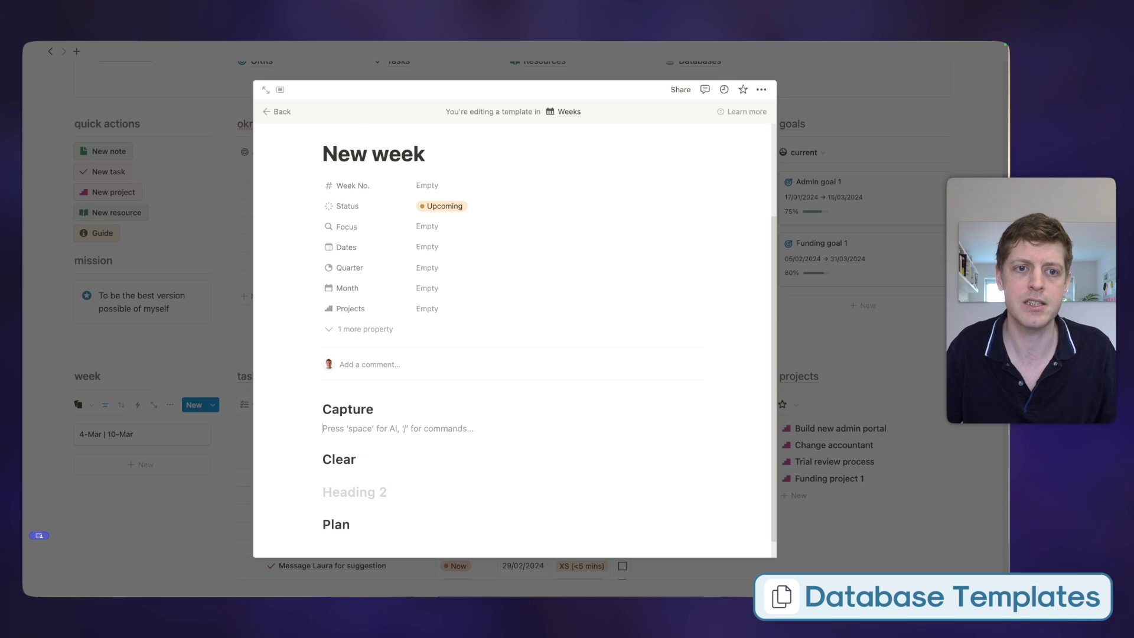
text(-)
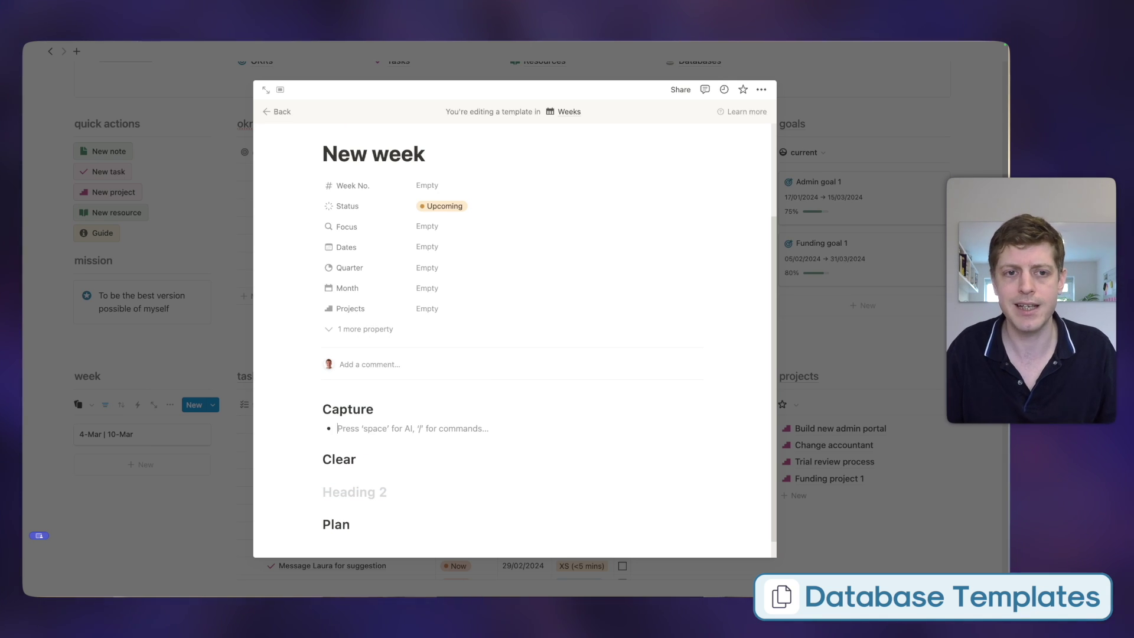
key(BackSpace)
Step: Insert a table there with 'How did your week go' in its first cell
text(/table)
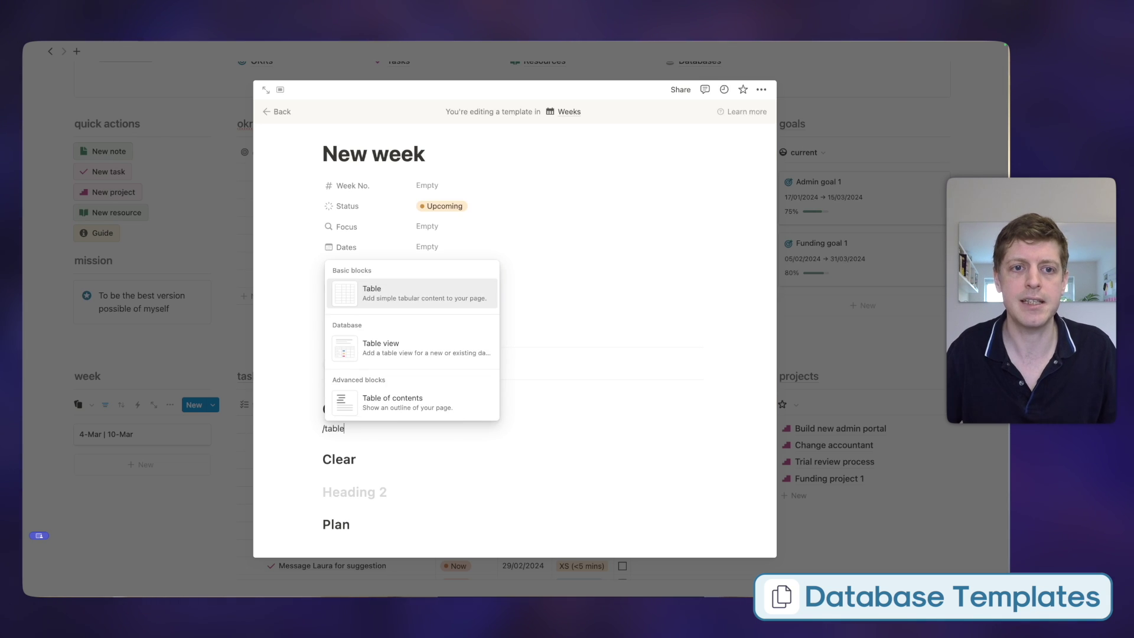
key(Return)
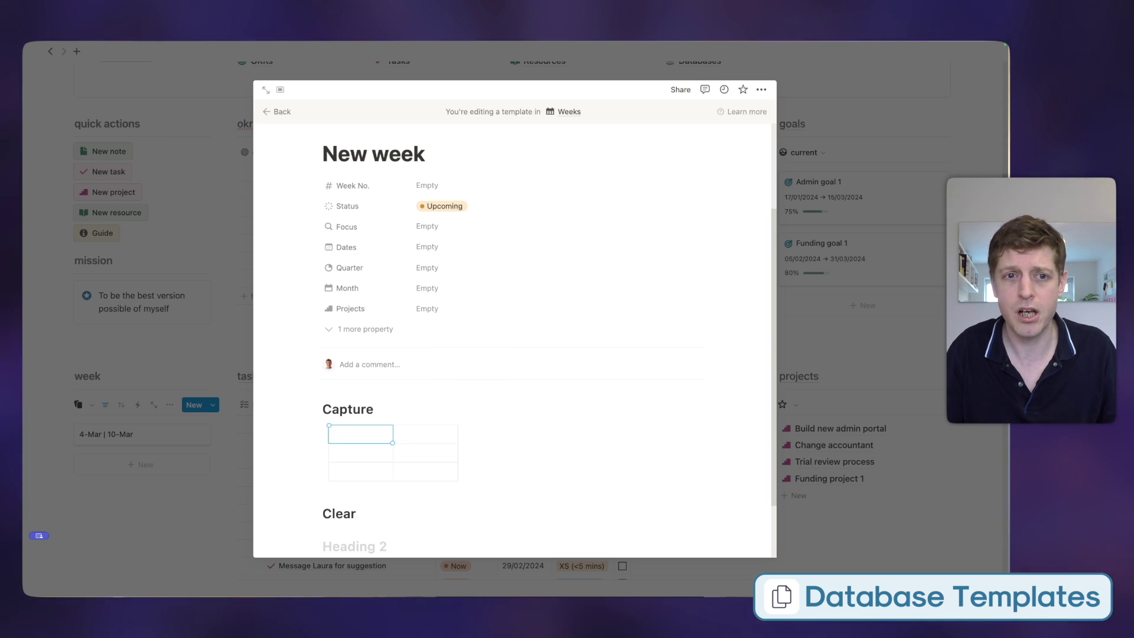
text(How did your week go)
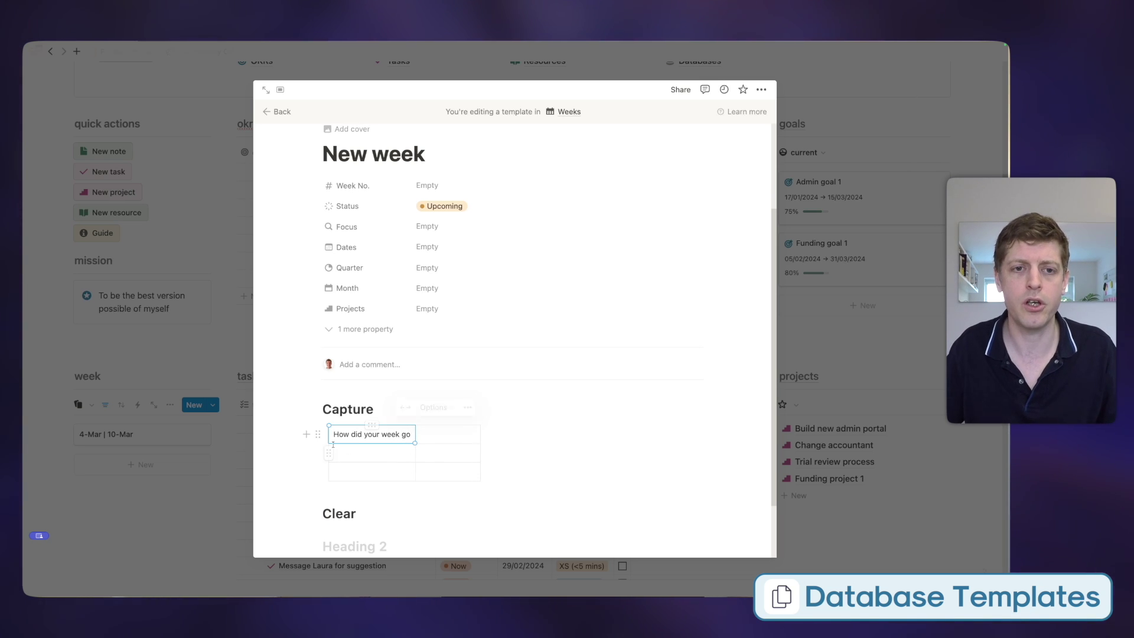
scroll(334, 440, down, 1)
scroll(342, 413, down, 2)
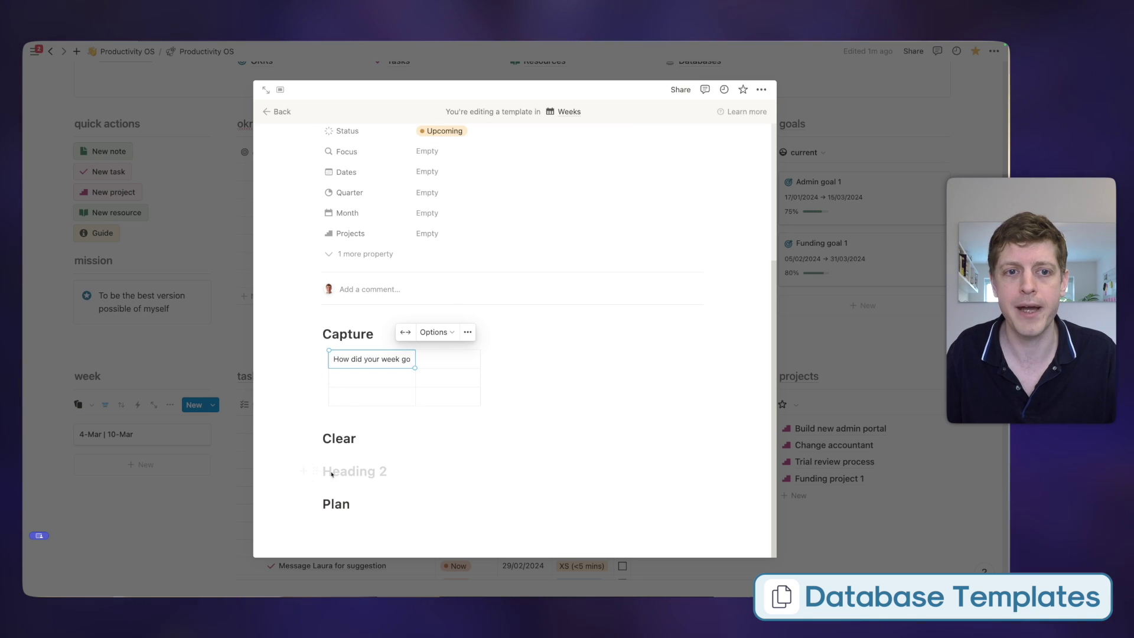
Step: Close the template, set New week as default for all views in Weeks, and add an entry
click(175, 512)
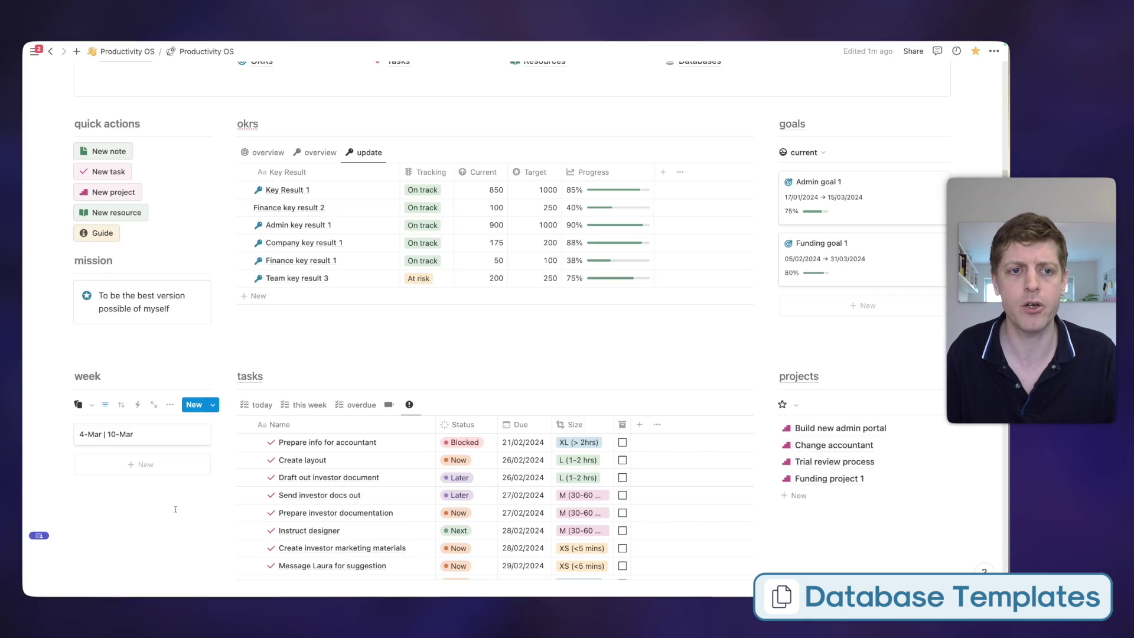
click(210, 405)
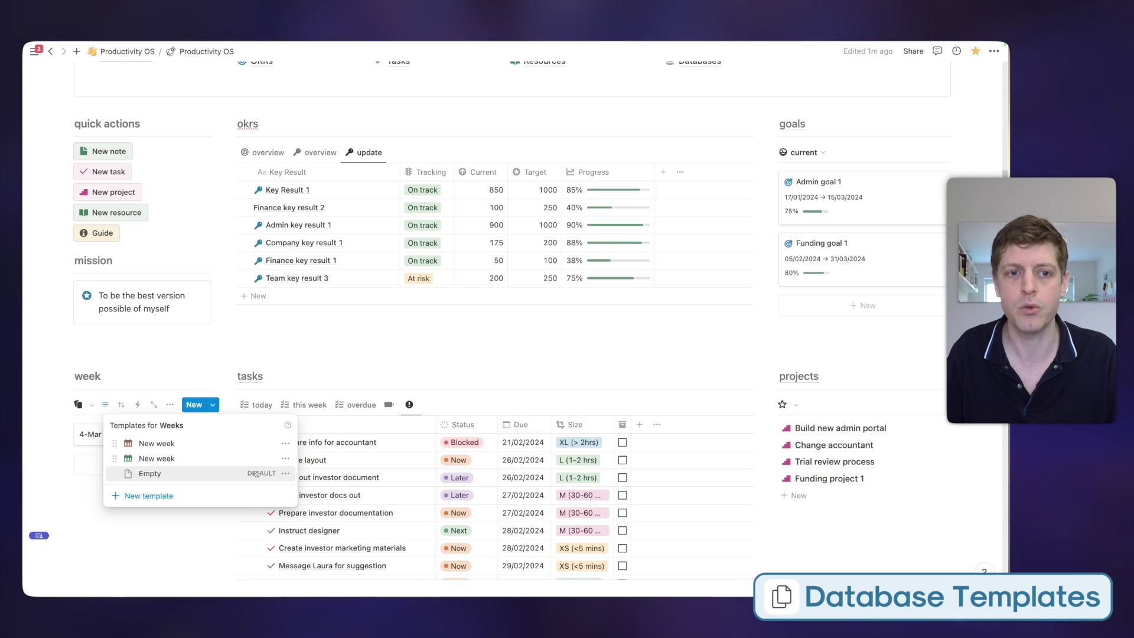
click(286, 444)
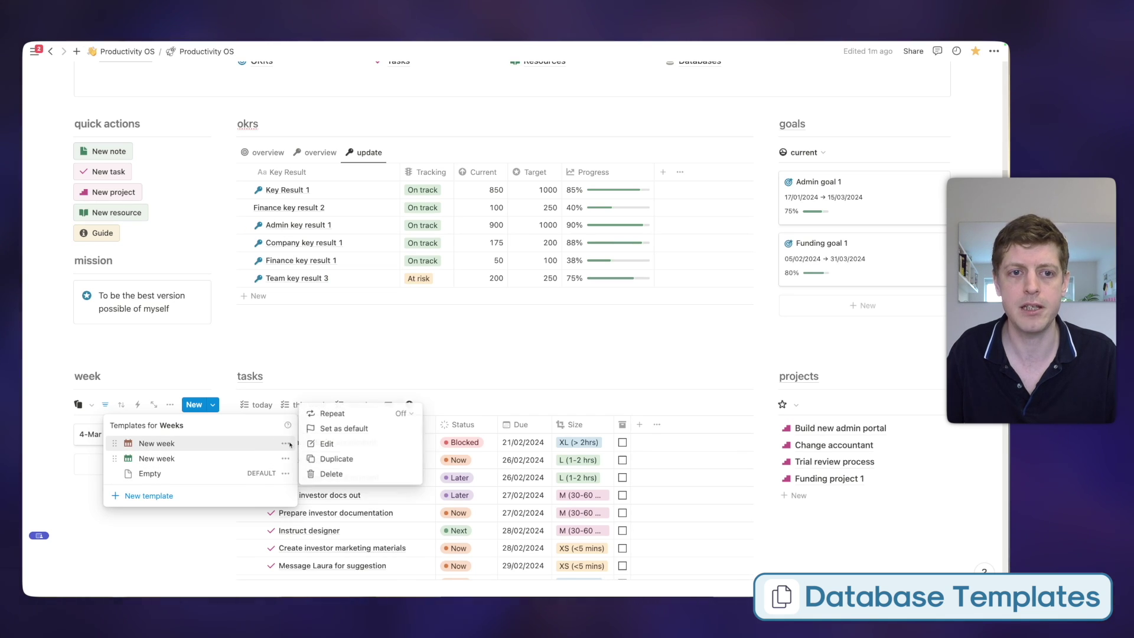
click(341, 429)
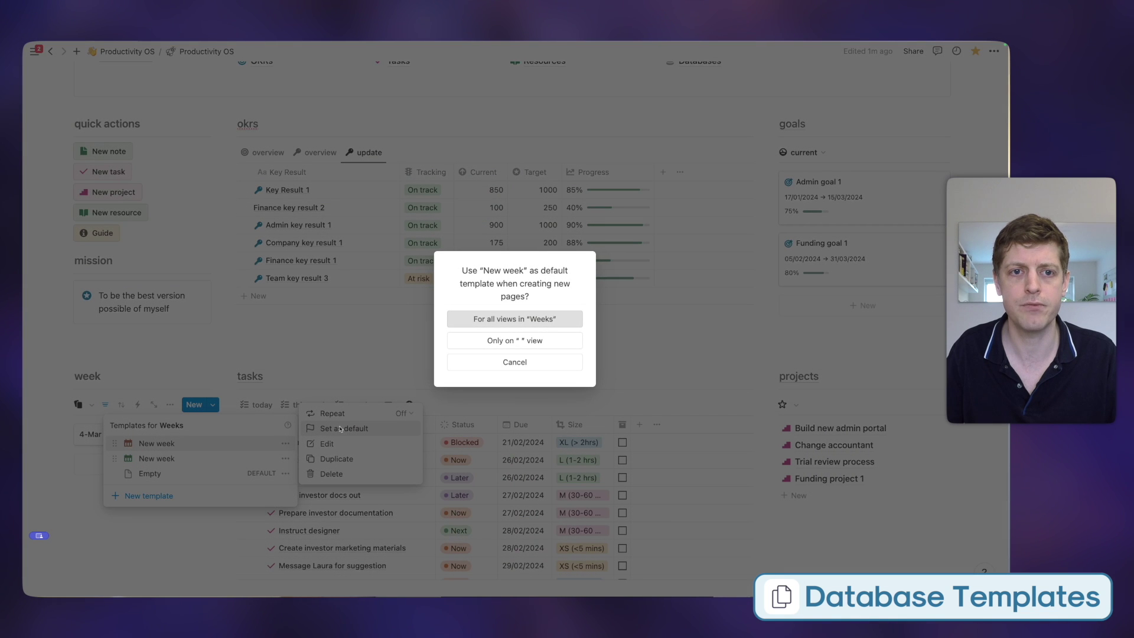
click(485, 321)
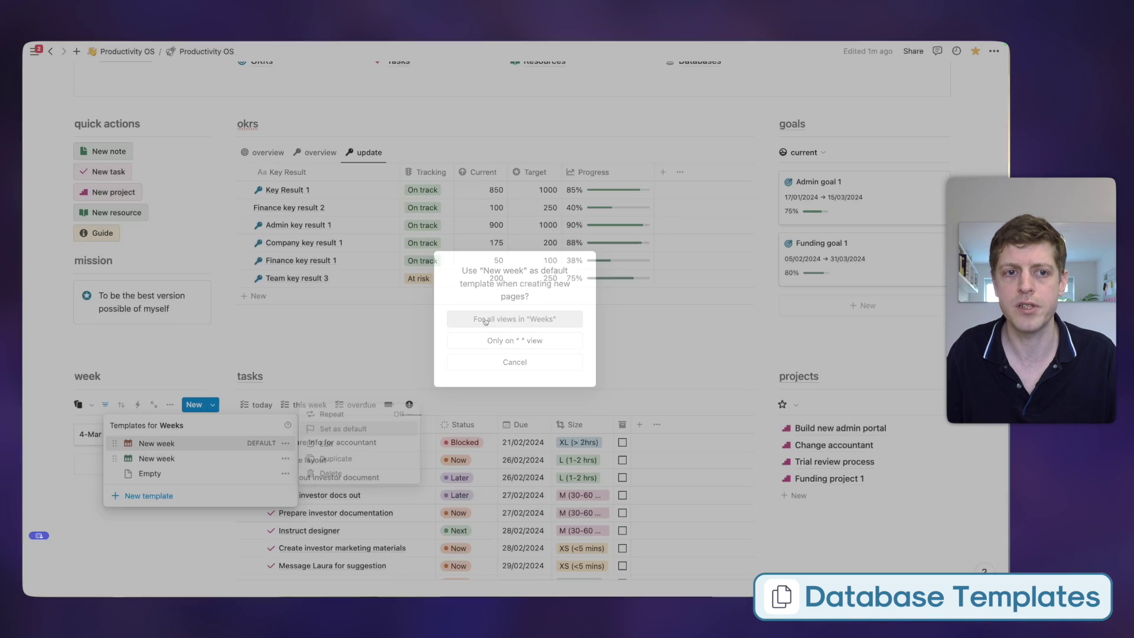
key(Escape)
click(111, 469)
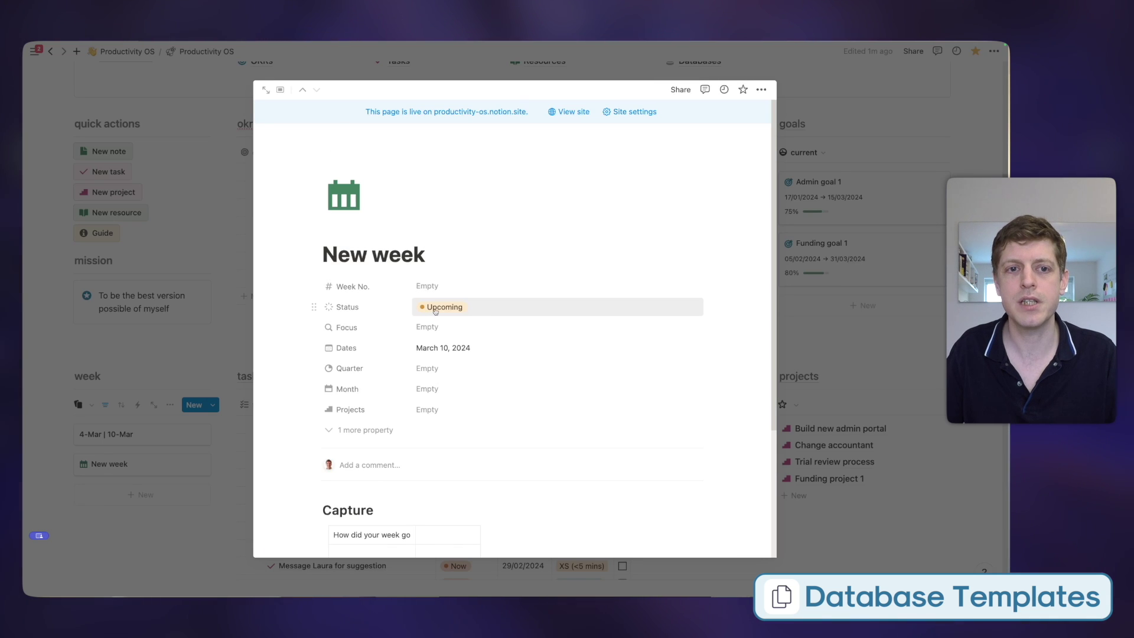
Step: Scroll through the new week page to check its Capture table and headings
scroll(489, 286, down, 4)
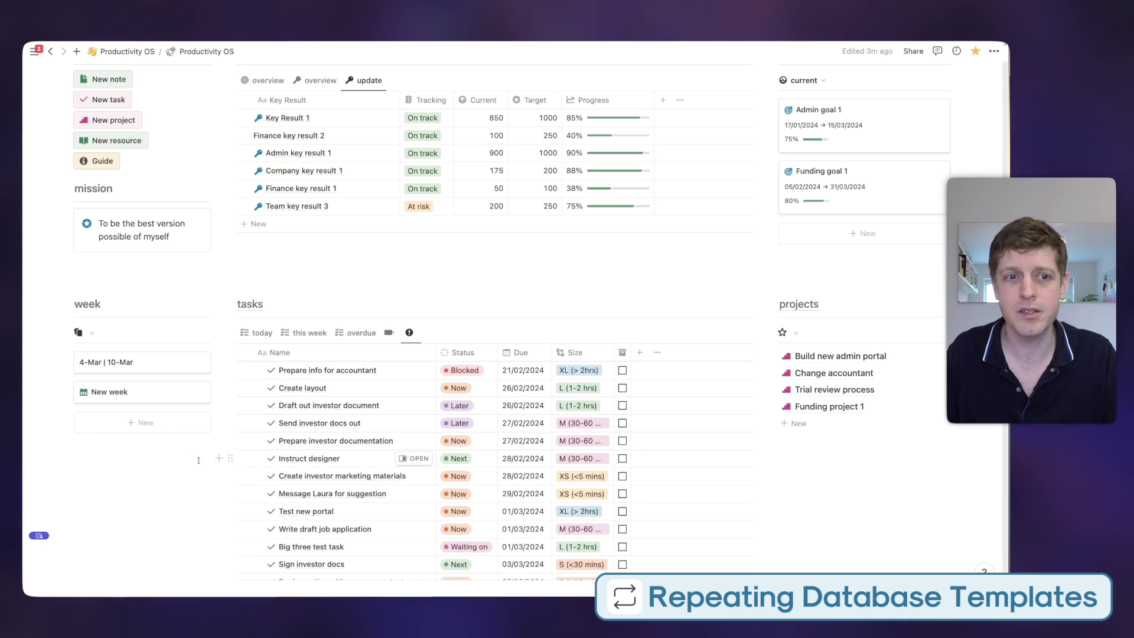
Step: Set the default New week template to repeat every week at 09:00 AM and save
mouse_move(177, 393)
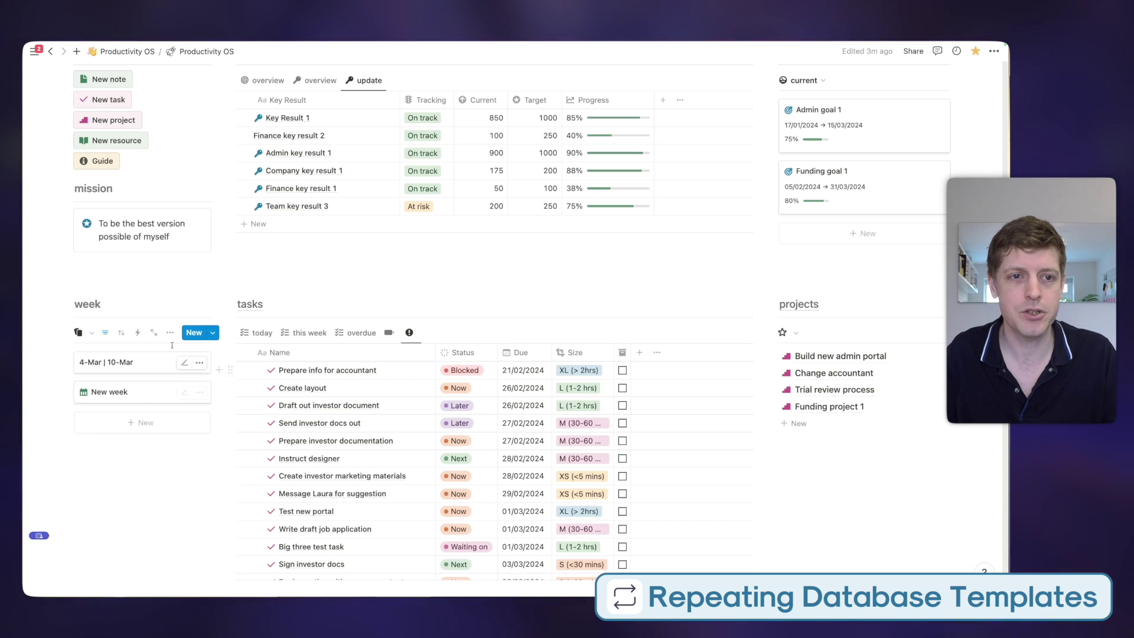
click(212, 334)
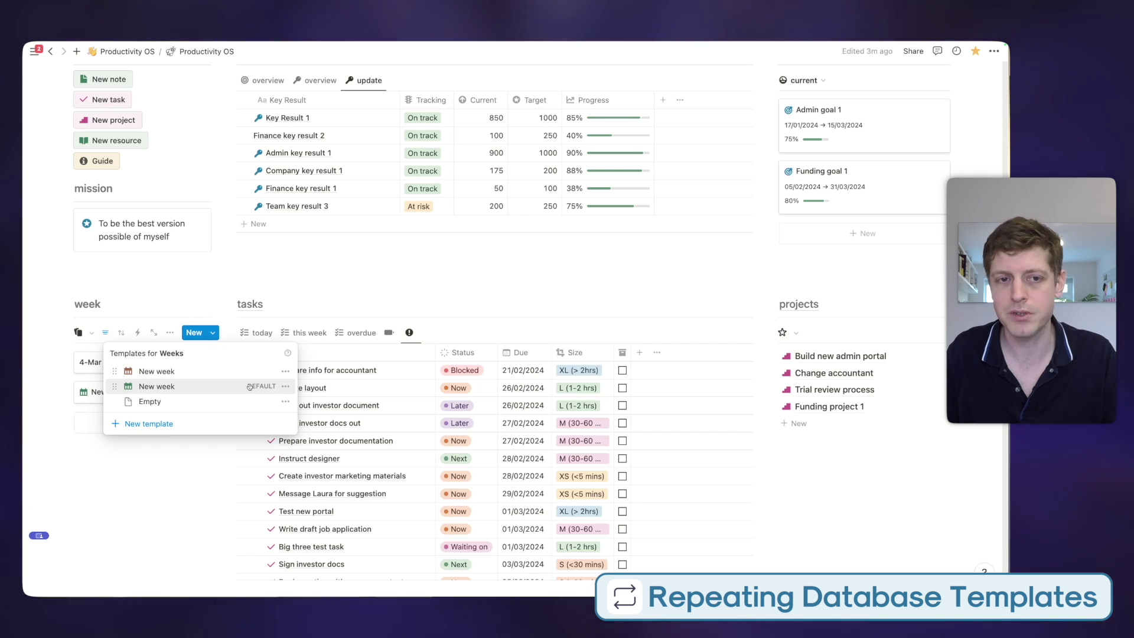
click(286, 387)
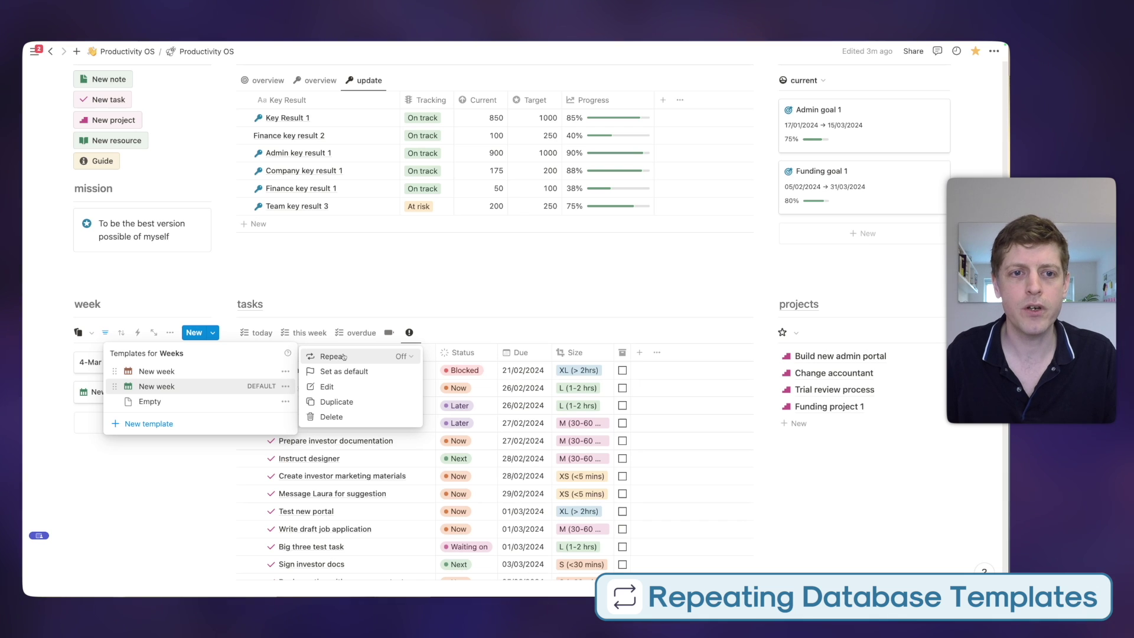
click(403, 356)
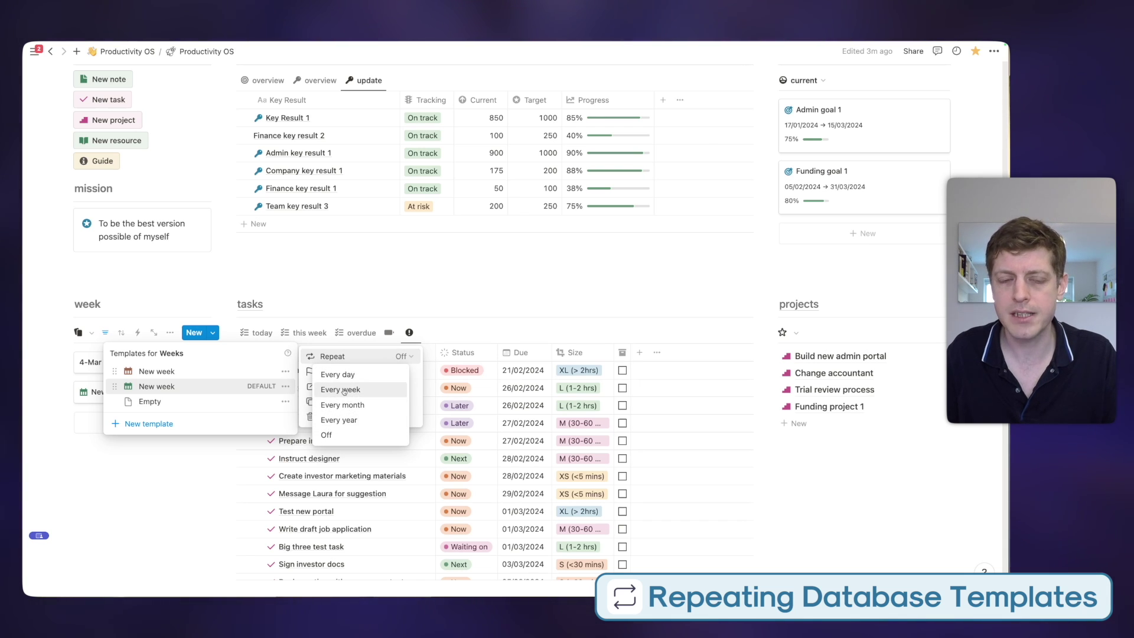
click(337, 389)
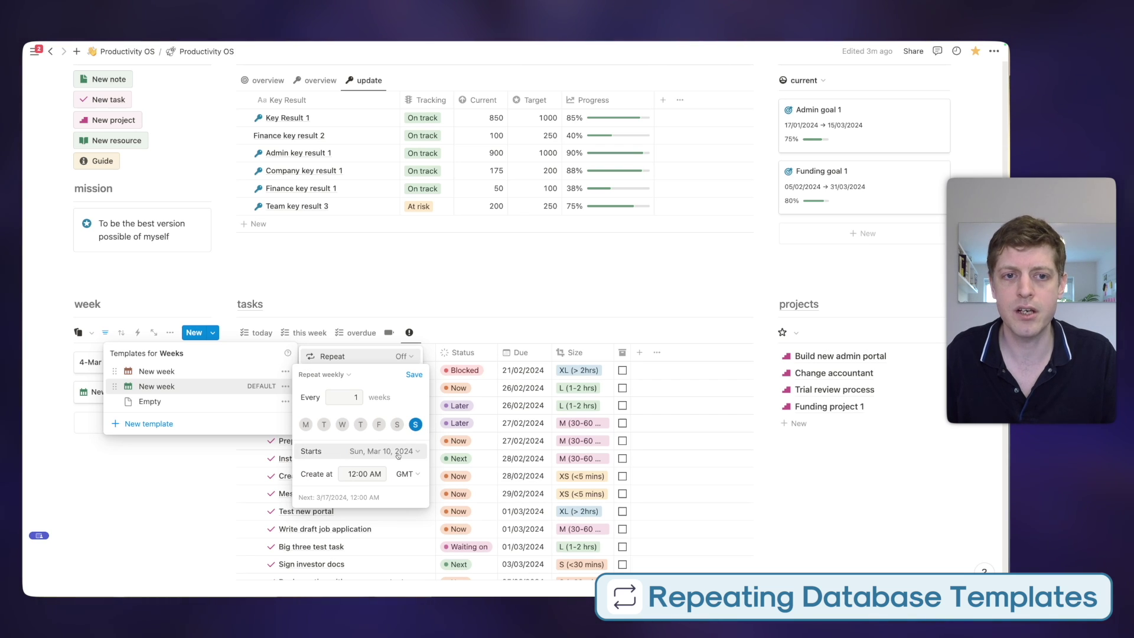
click(348, 474)
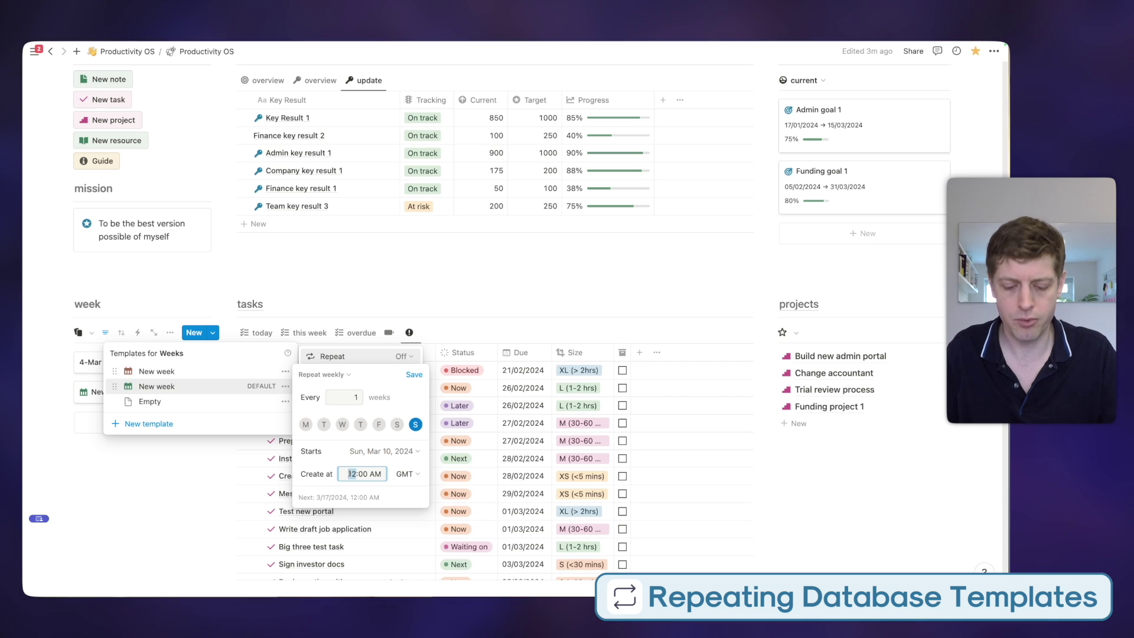
text(09)
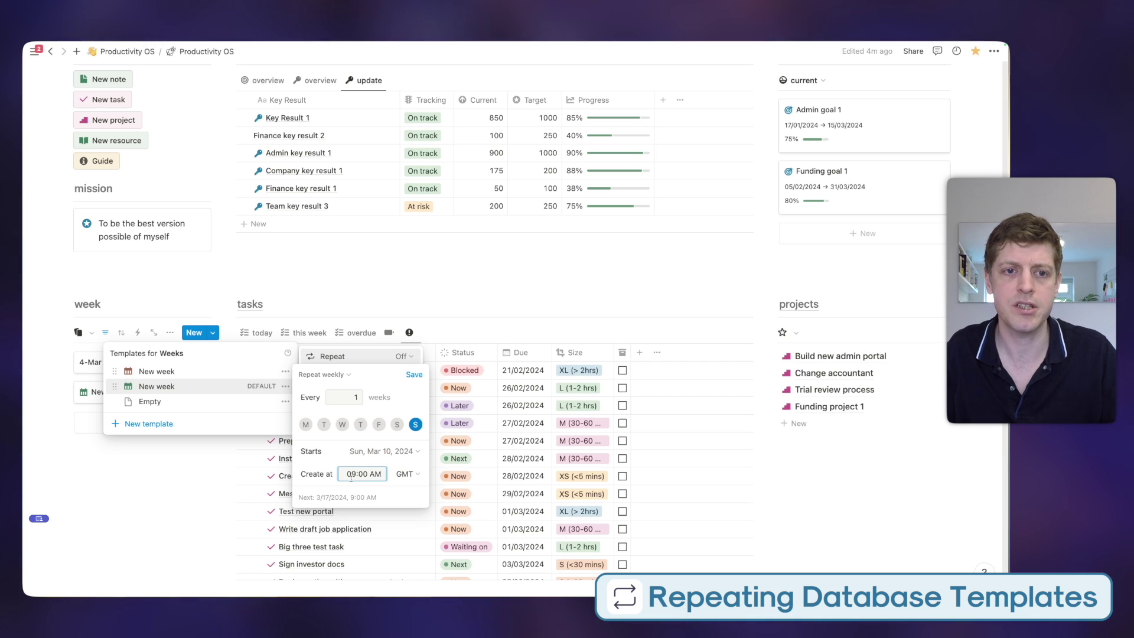
click(412, 374)
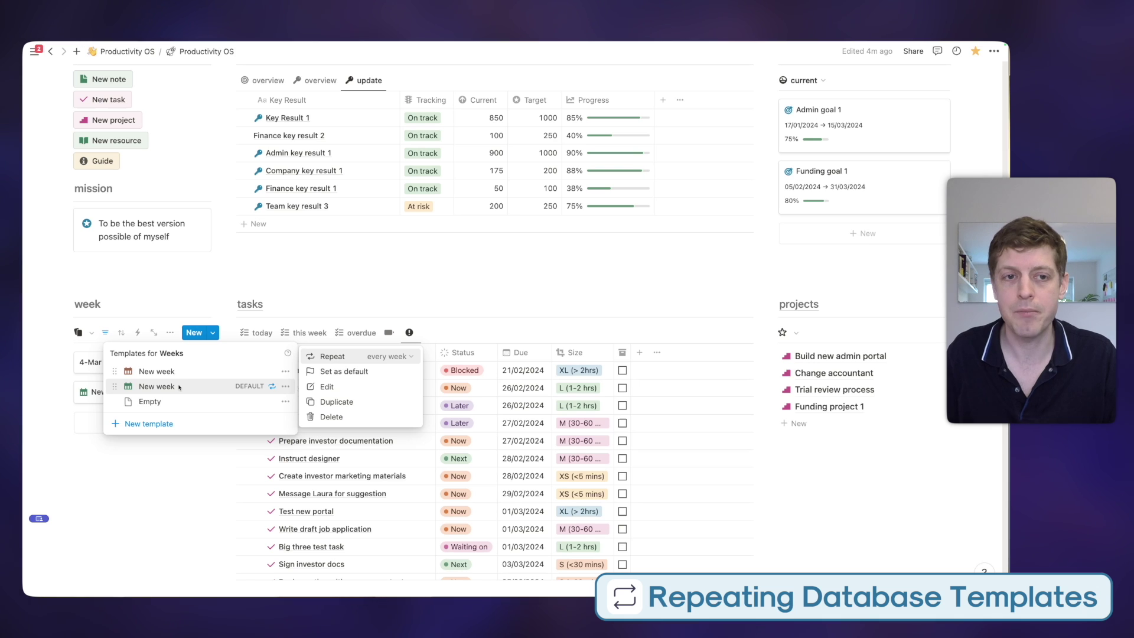
key(Escape)
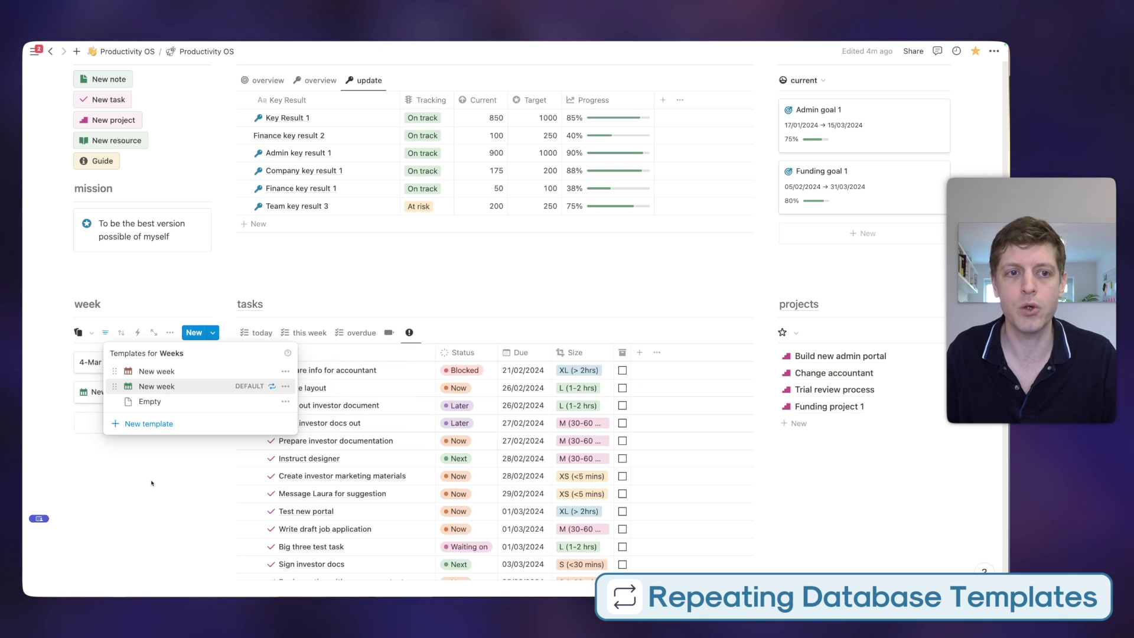
key(Escape)
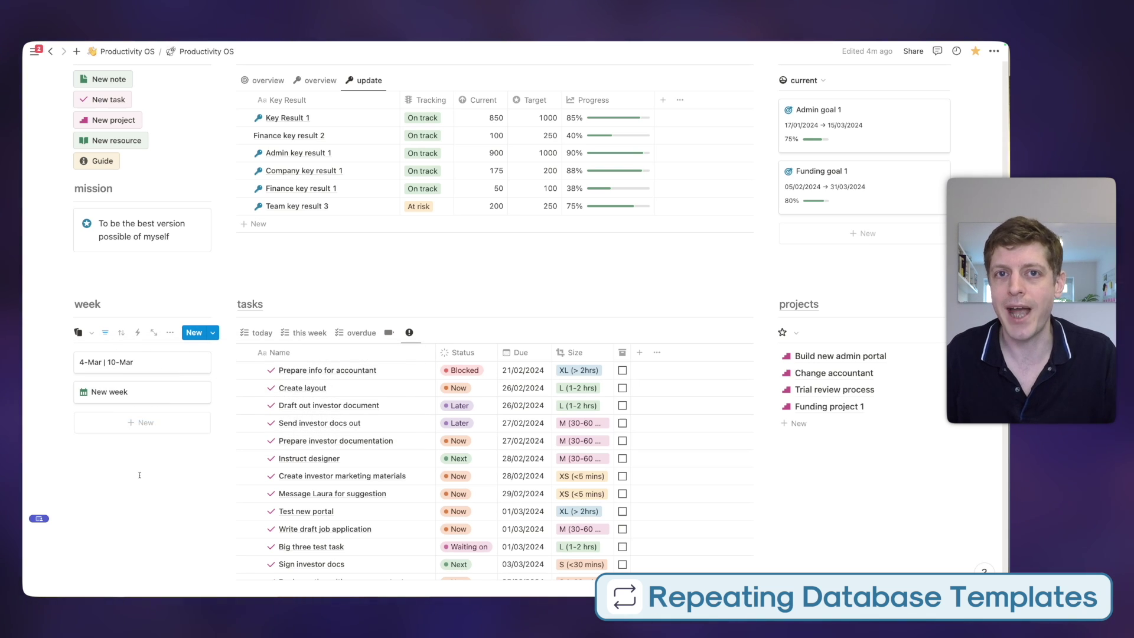